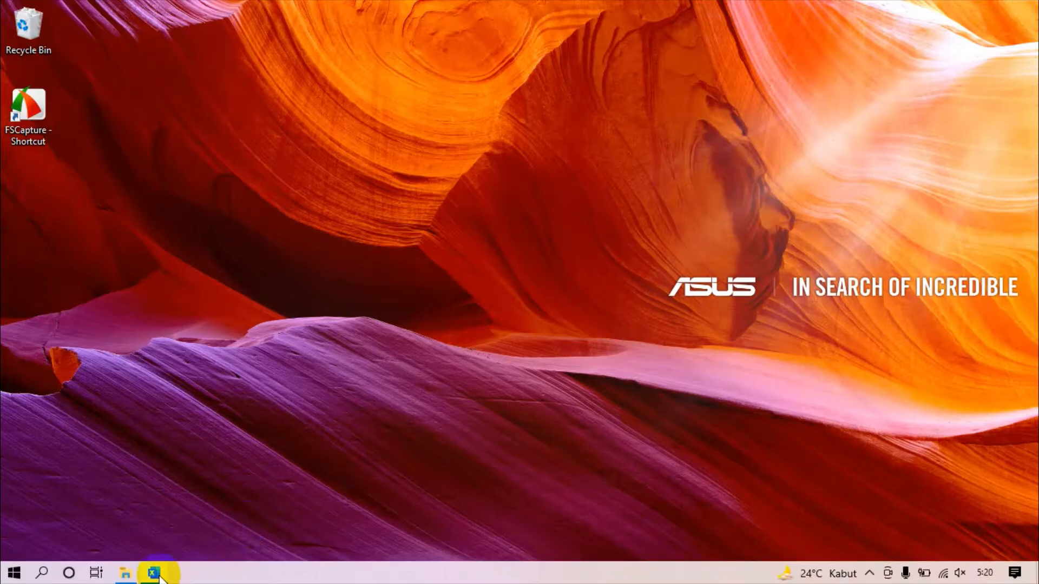
- In the blank Excel workbook, set the row height of the entire sheet to 20 and vertically middle-align all cells
left_click(153, 572)
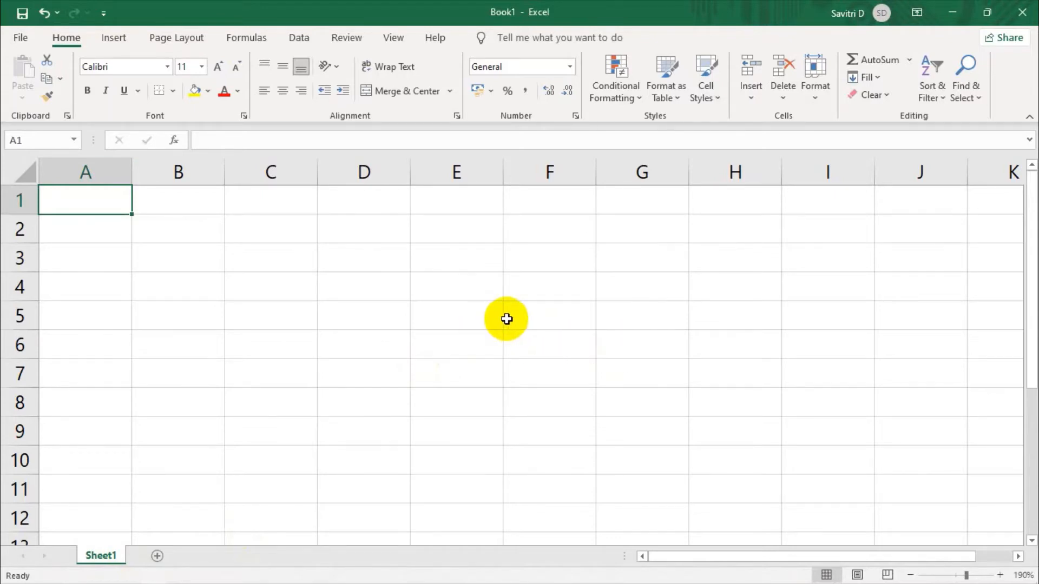
key("ctrl+a")
left_click(816, 97)
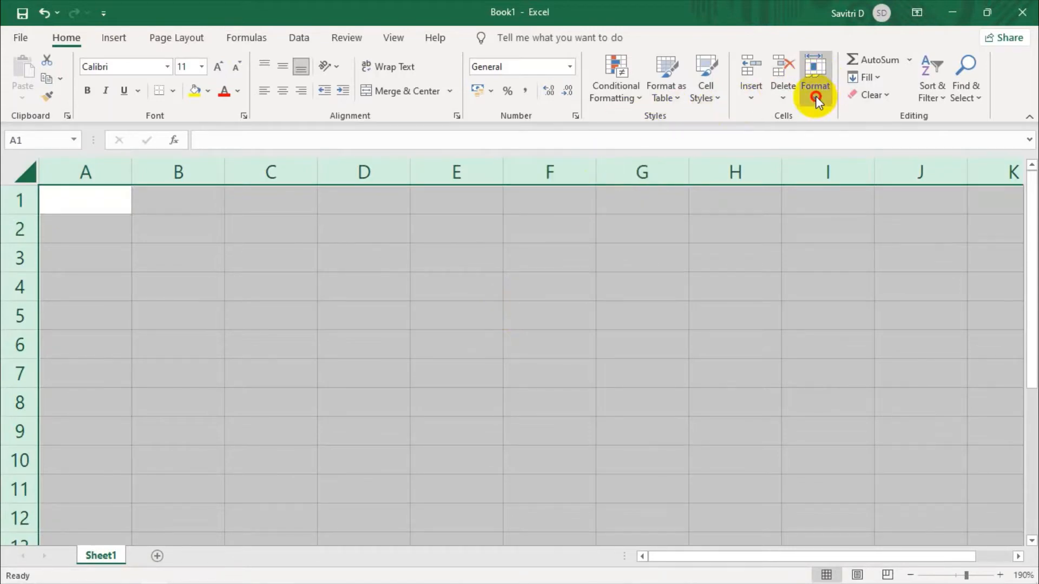
left_click(845, 139)
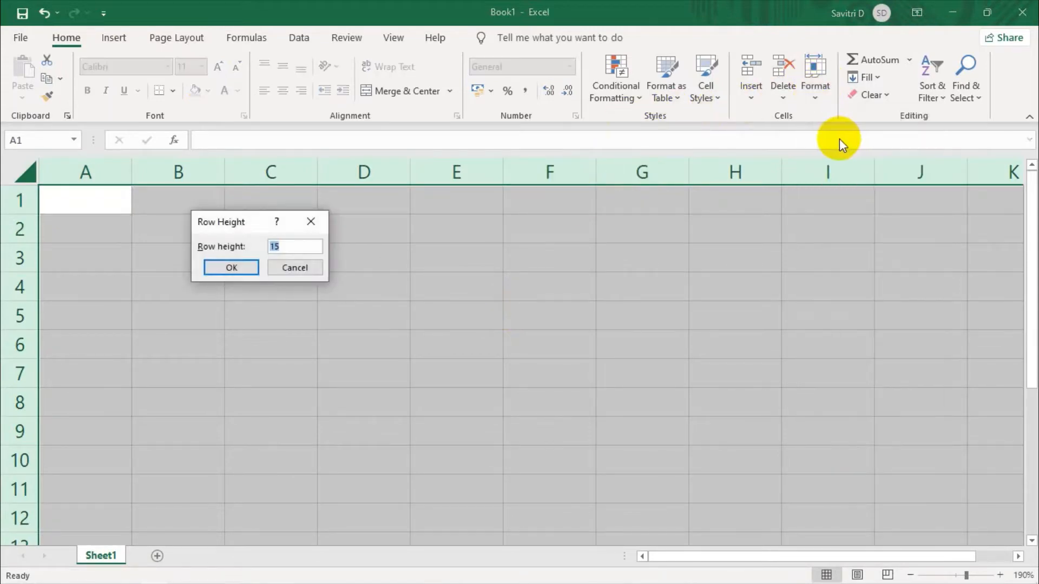
type("20")
key("Return")
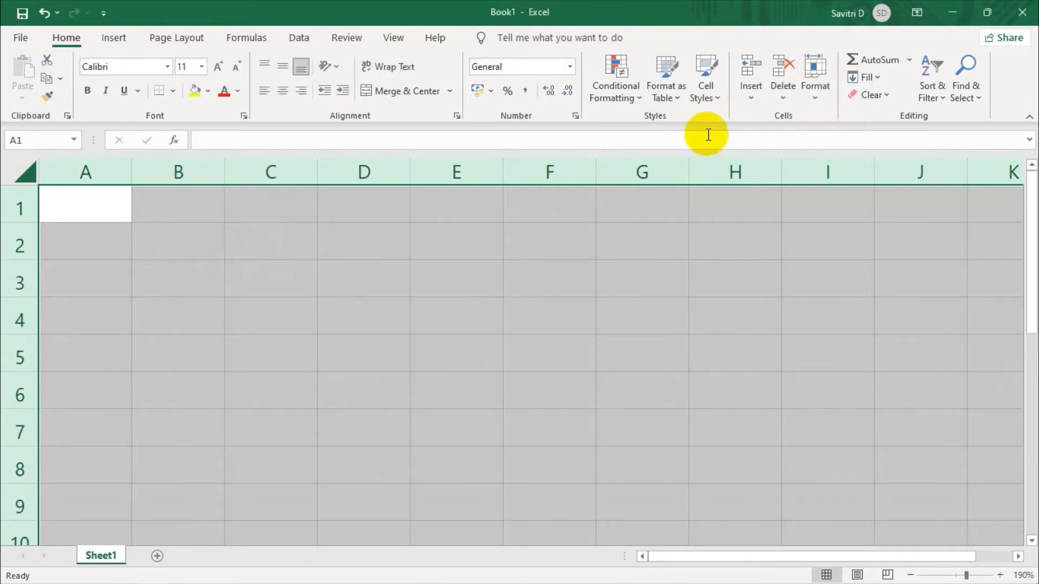
left_click(281, 70)
left_click(394, 271)
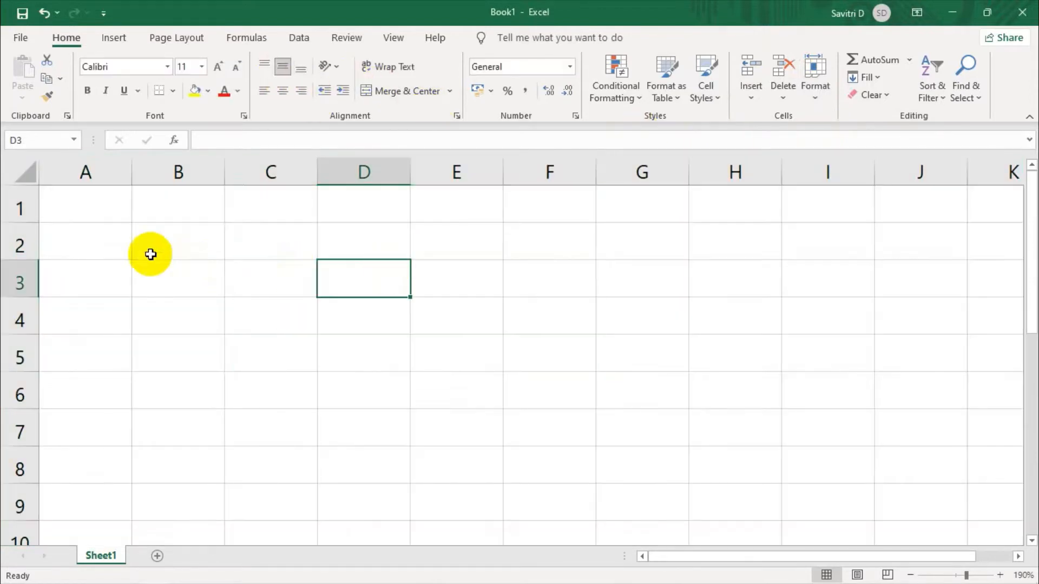
- Enter the heading "4 langkah 4 silinder" in cell A2
left_click(110, 244)
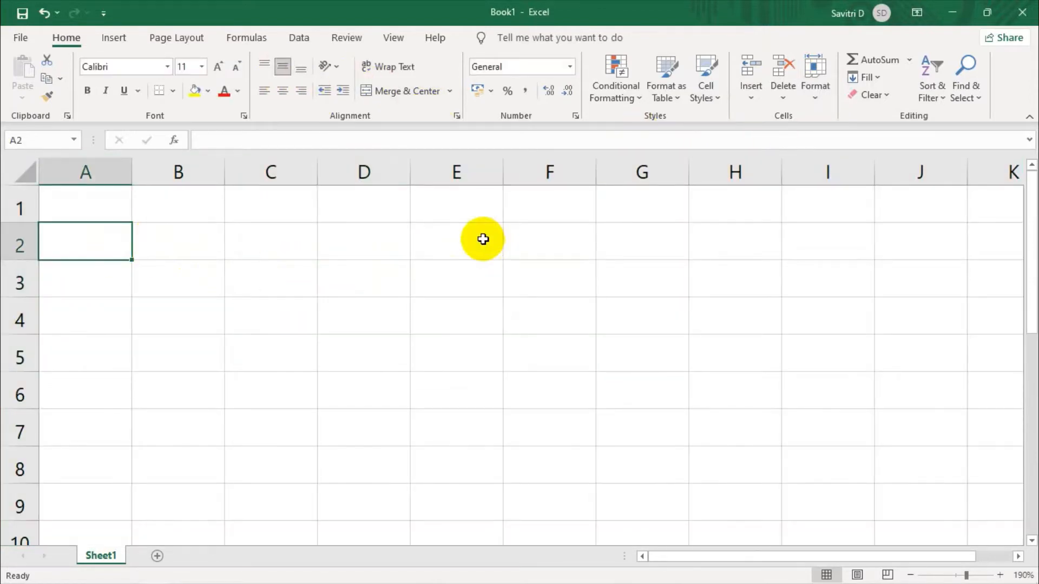
type("4")
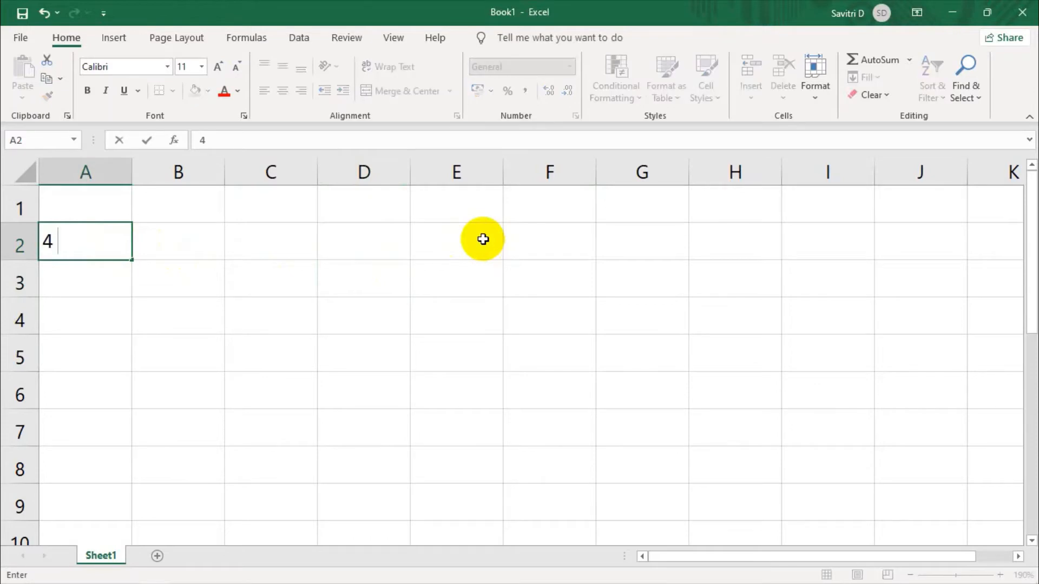
type(" langkah ")
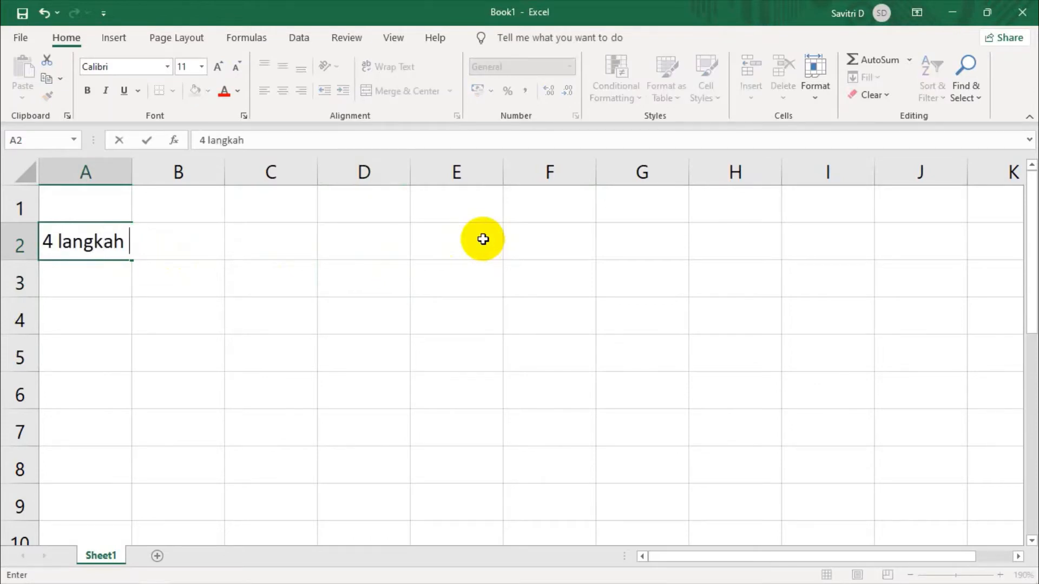
type("4 silinde")
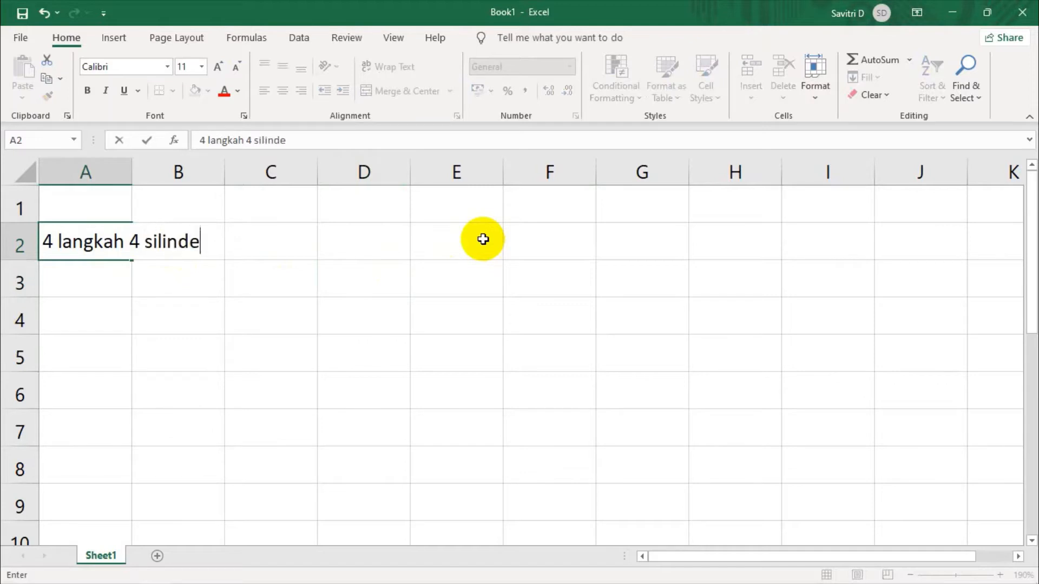
type("r")
key("Return")
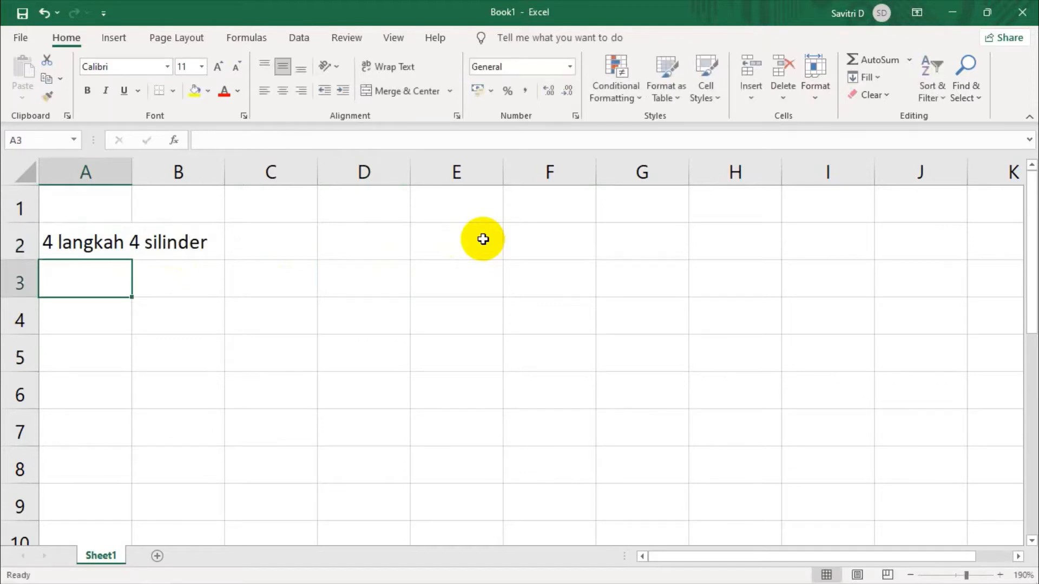
- Enter the firing order text "FO : 1342" in cell C2
key("Up")
key("Right")
key("Right")
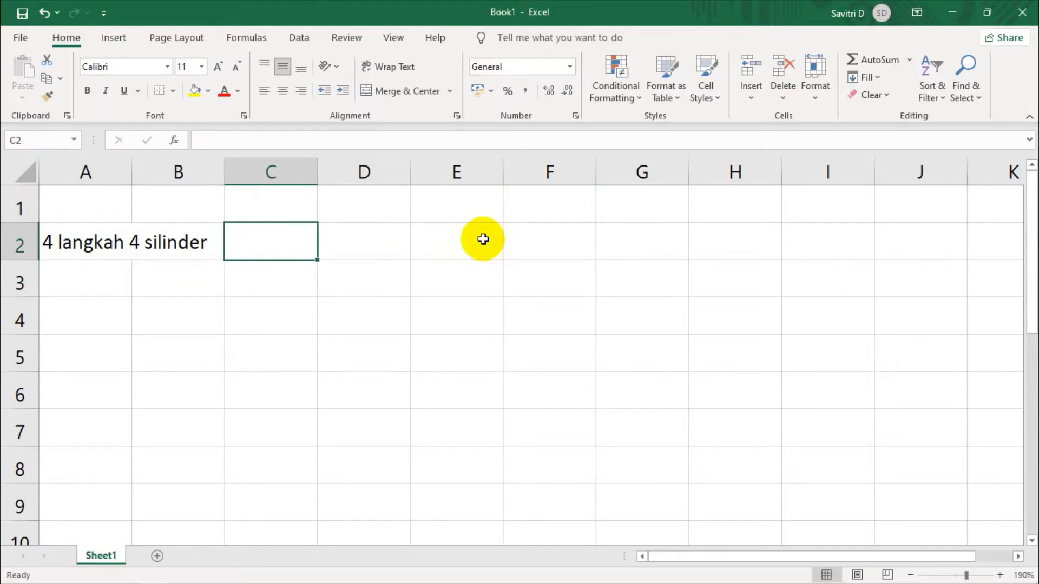
type("F")
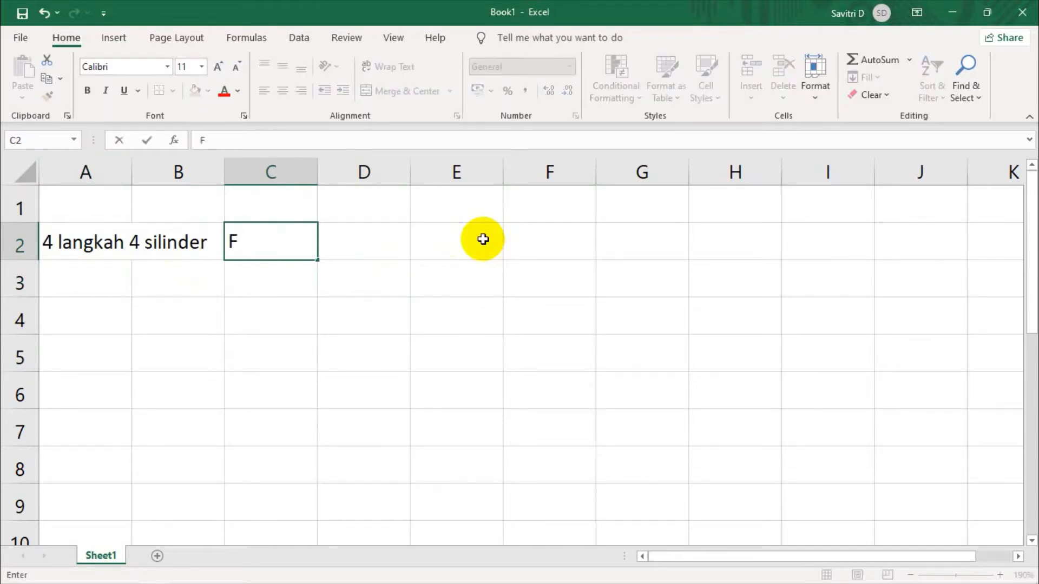
type("O : 1342")
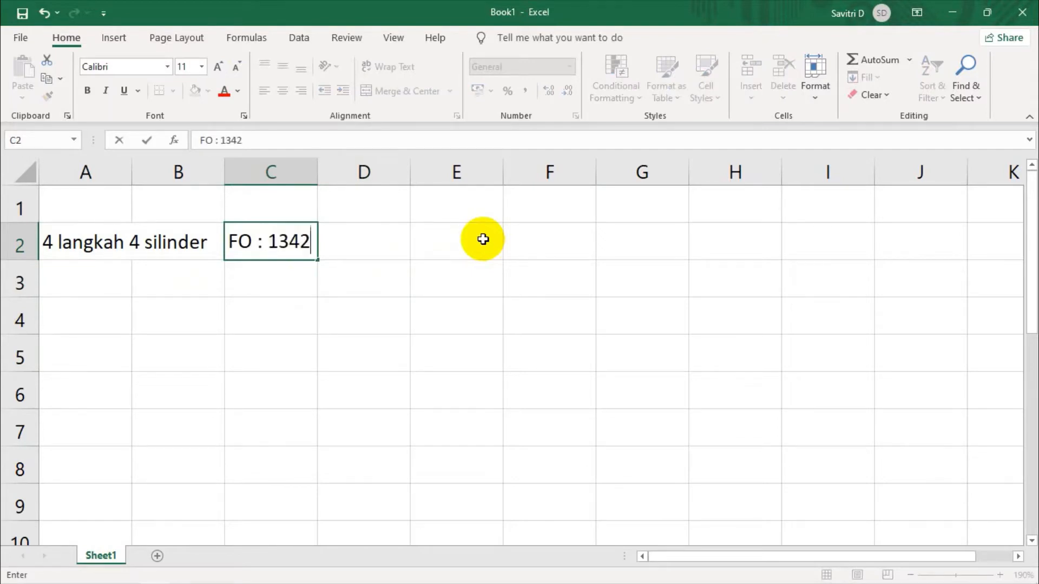
key("Return")
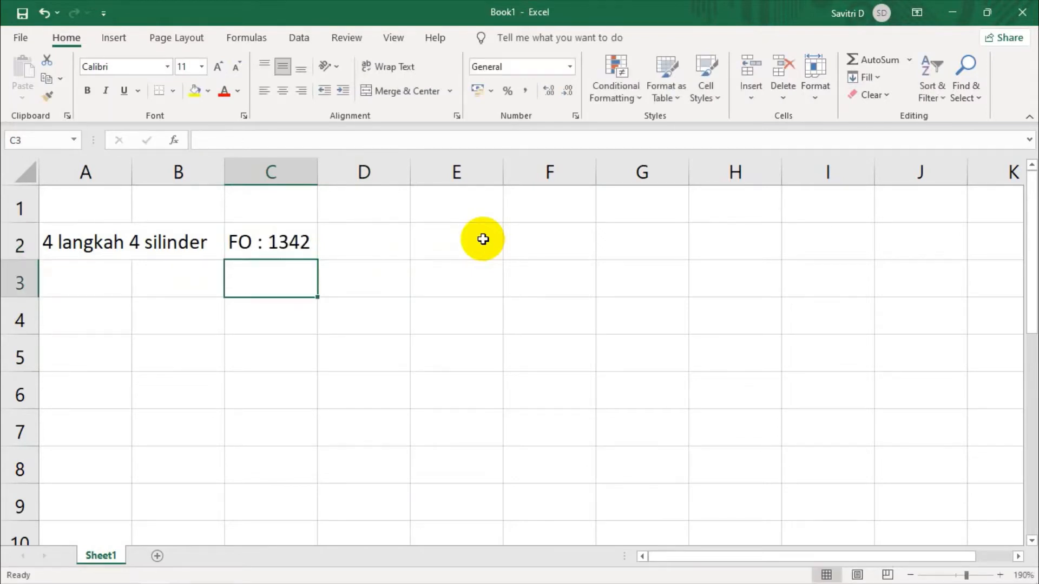
- Enter the text "1 siklus : 4 langkah" in cell A4
key("Left")
key("Left")
key("Down")
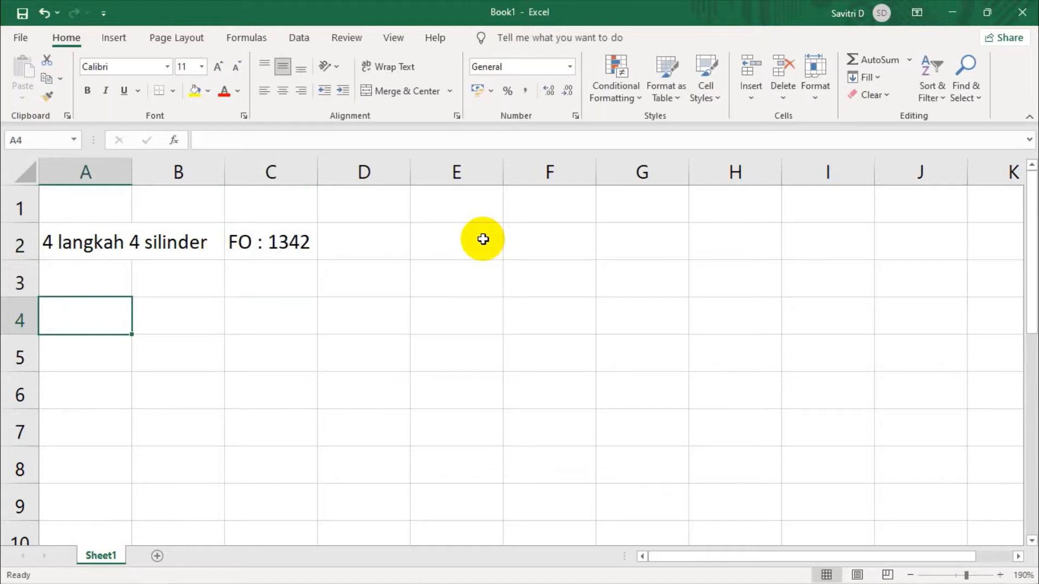
type("1 s")
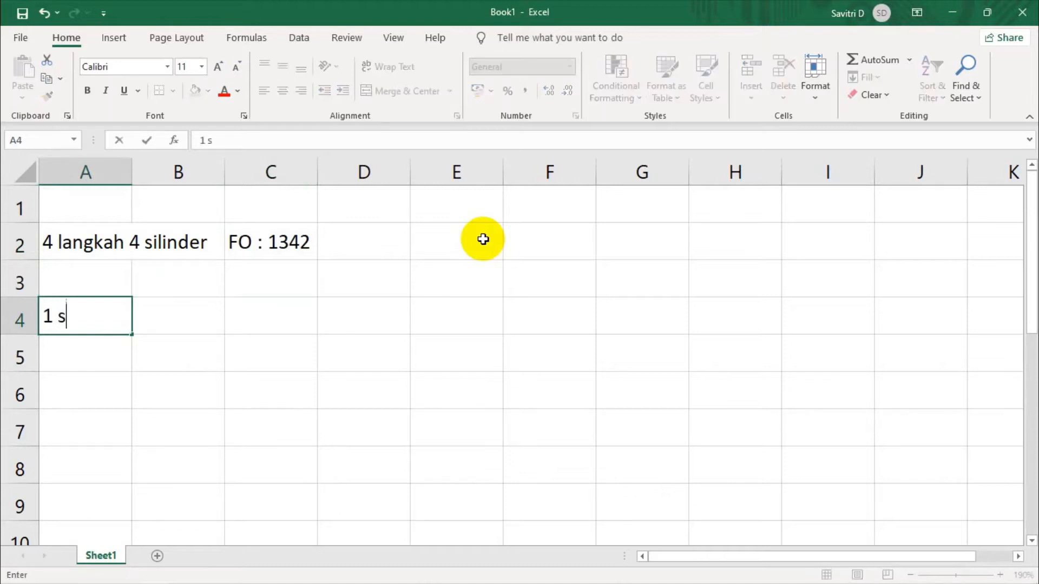
type("iklus ")
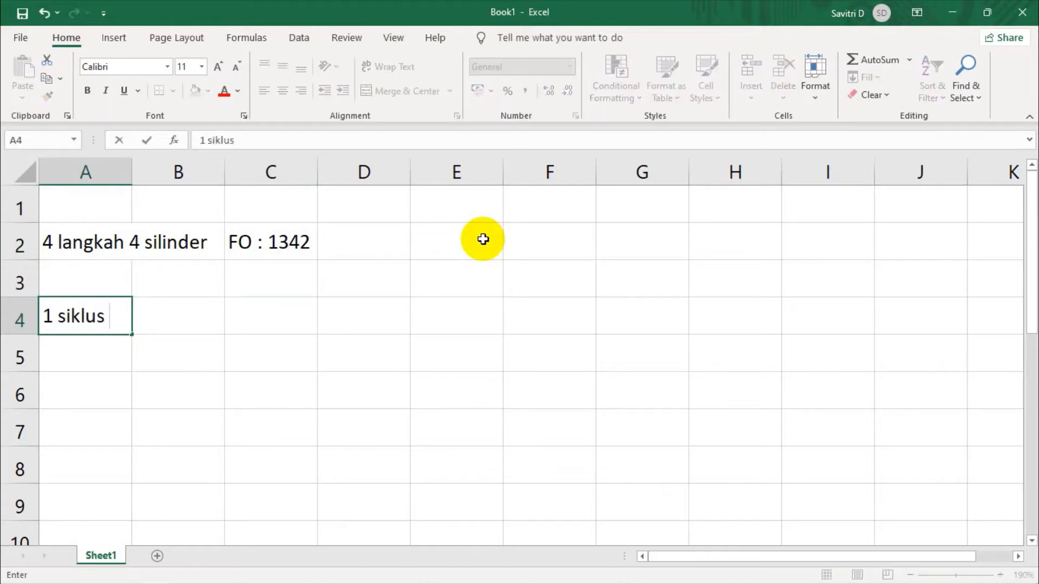
type(": 4 langkah")
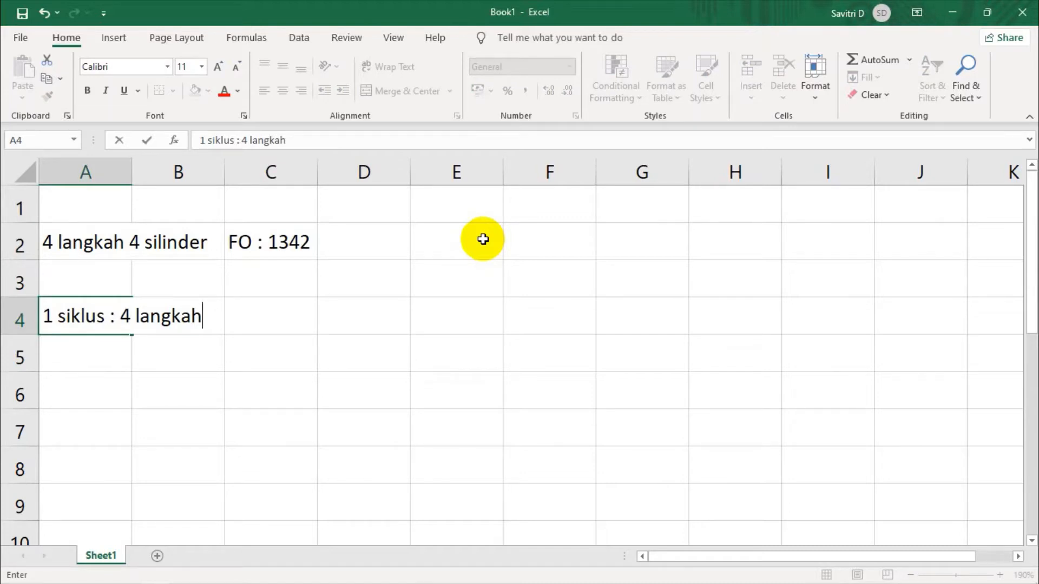
- Open a new Chrome browser window and maximize it
mouse_move(12, 572)
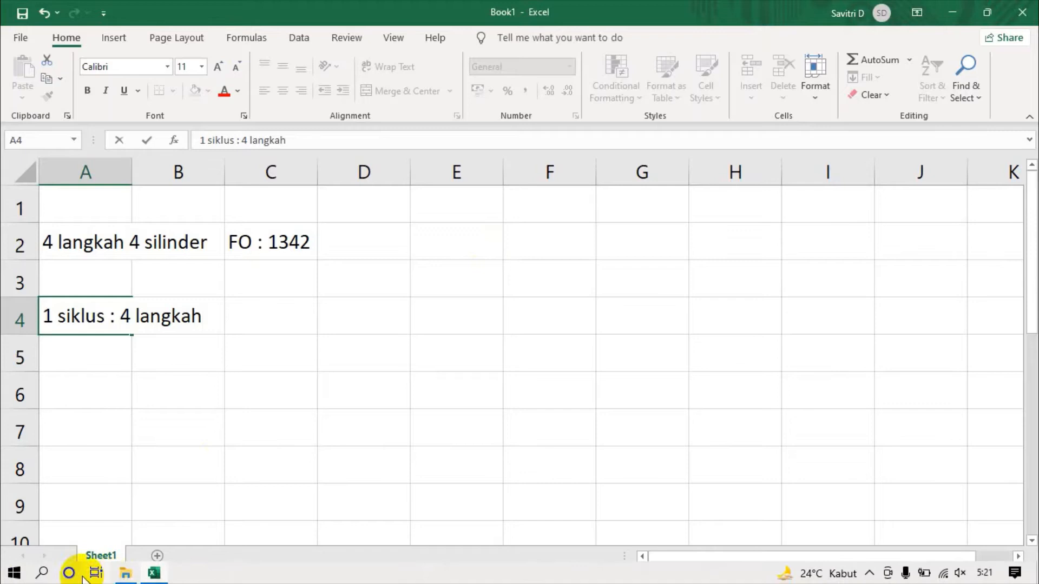
left_click(11, 572)
key("Escape")
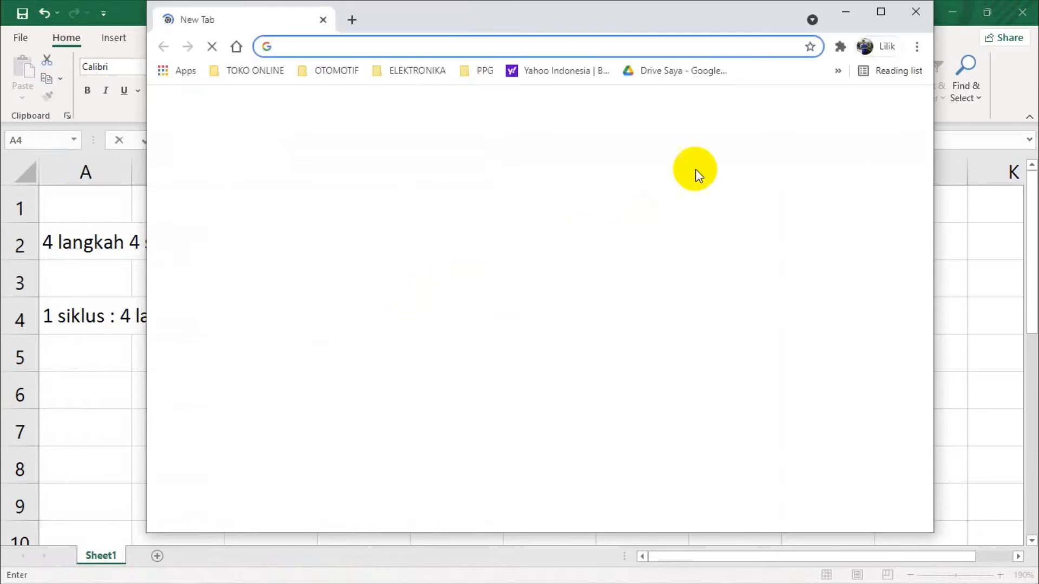
left_click(881, 12)
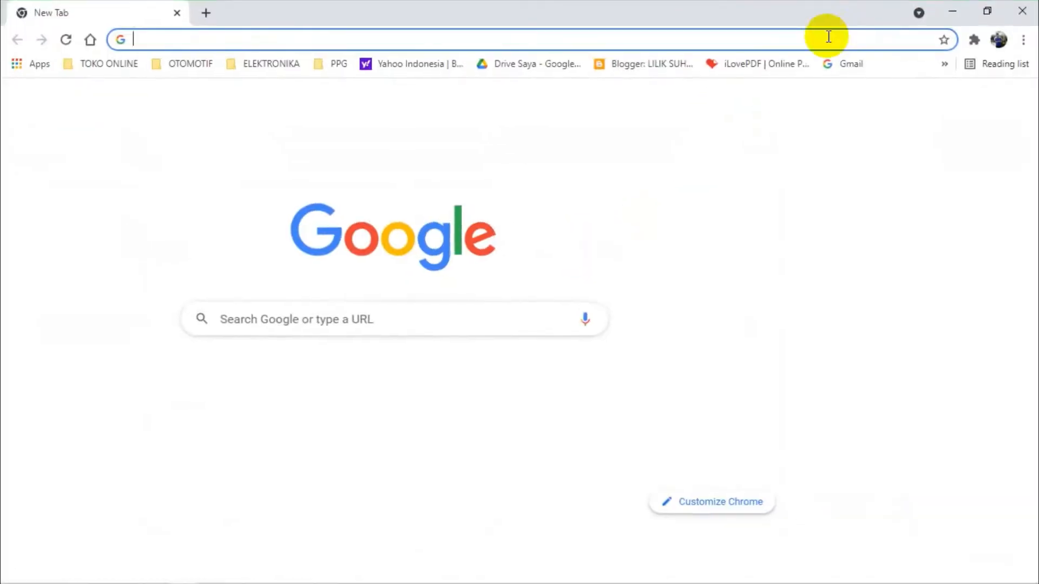
- Search Google for "motor bensin 4 langkah" and show the image results
left_click(780, 43)
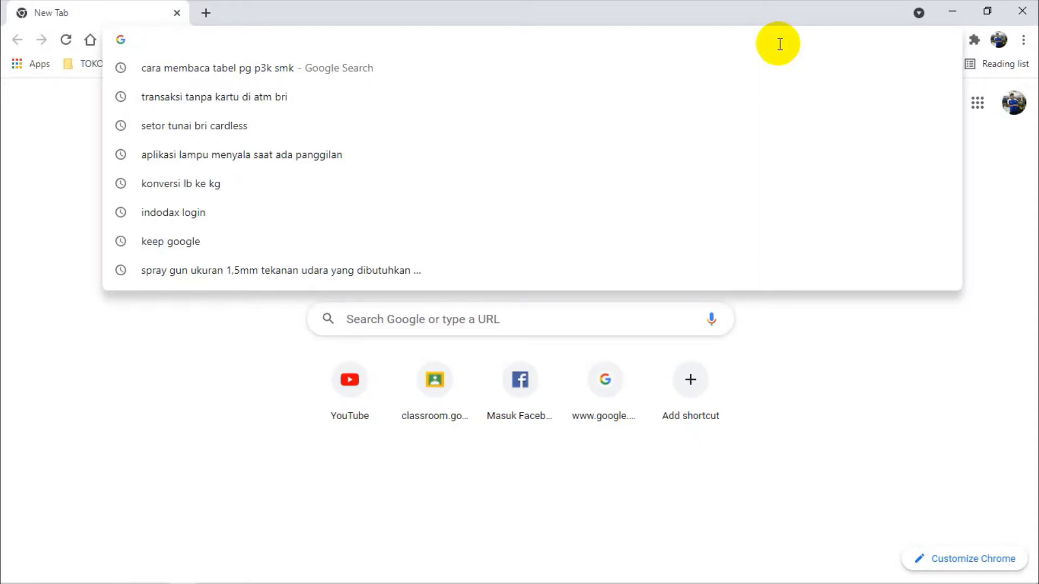
type("mo")
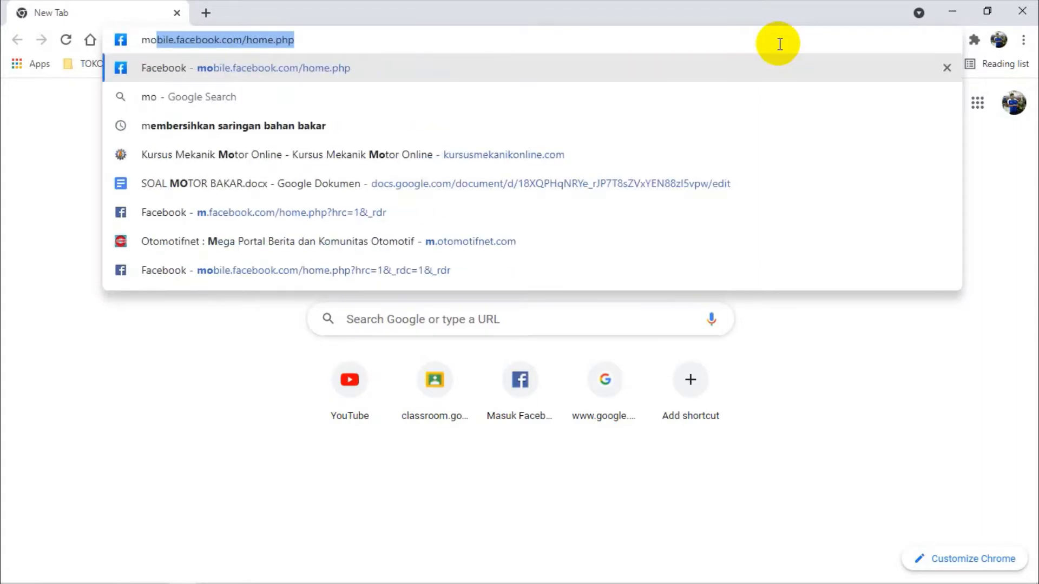
type("tor bensin ")
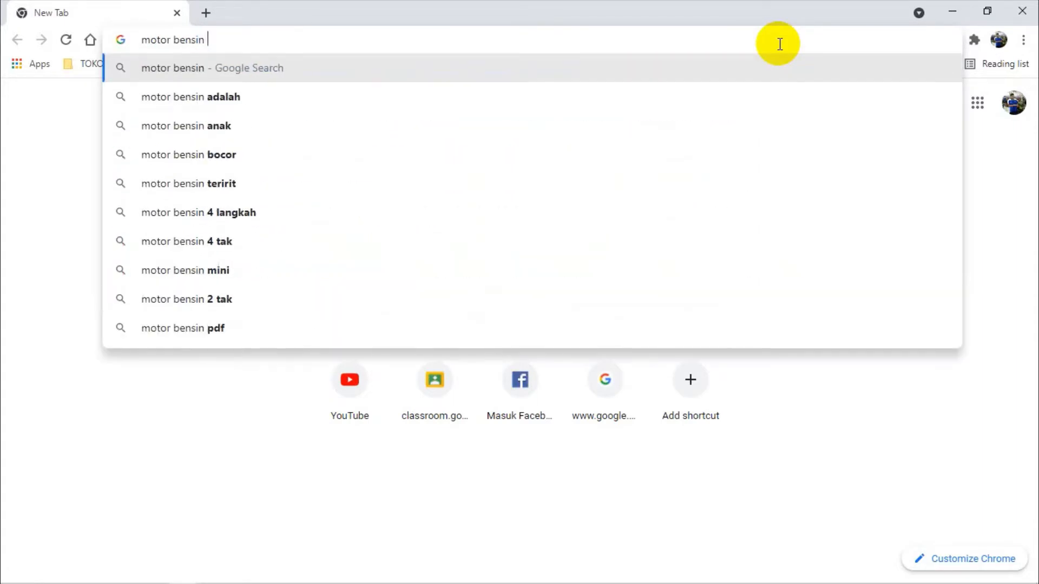
type("4 langkah")
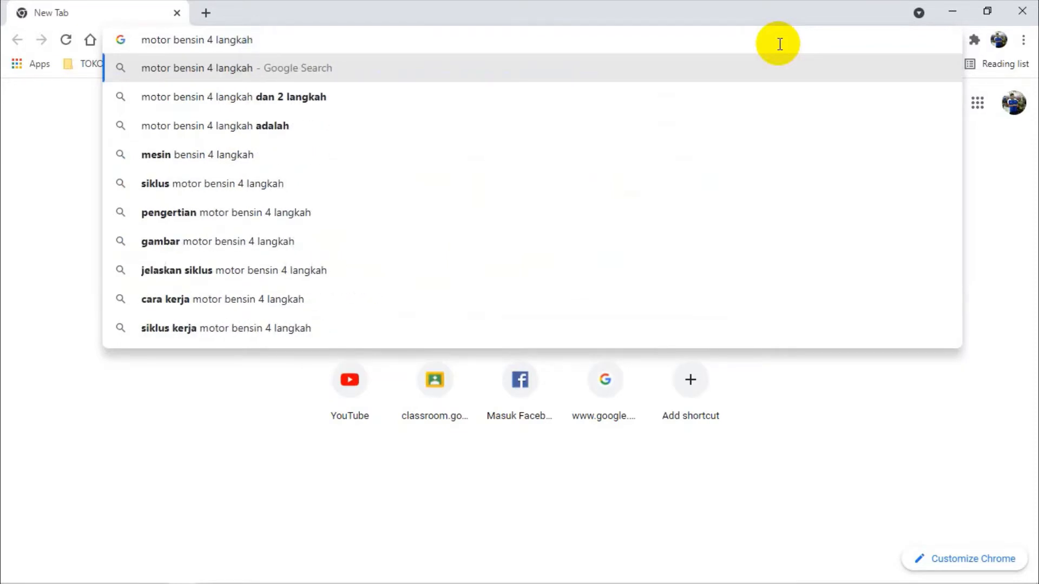
key("Return")
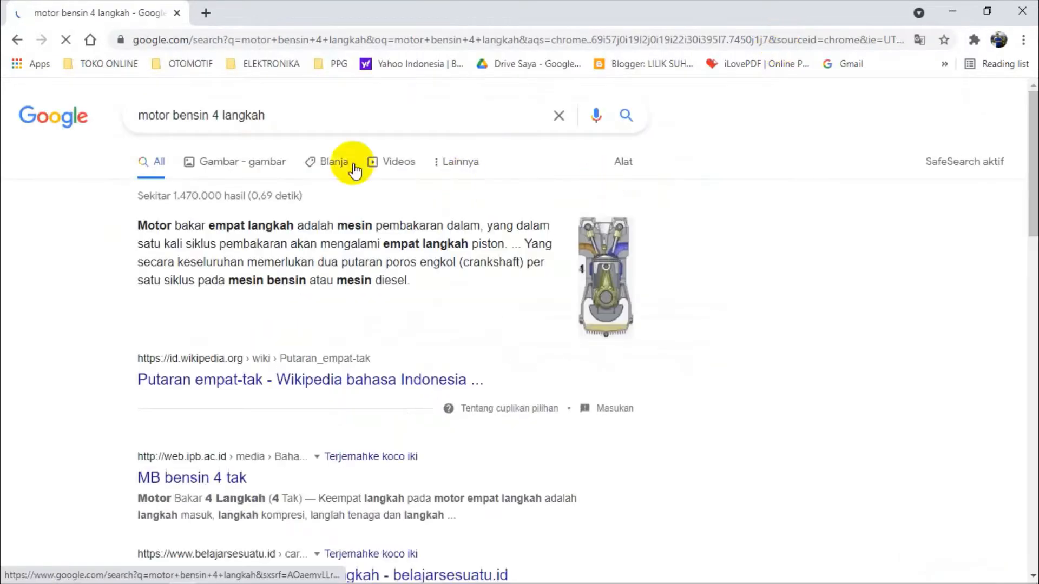
left_click(260, 161)
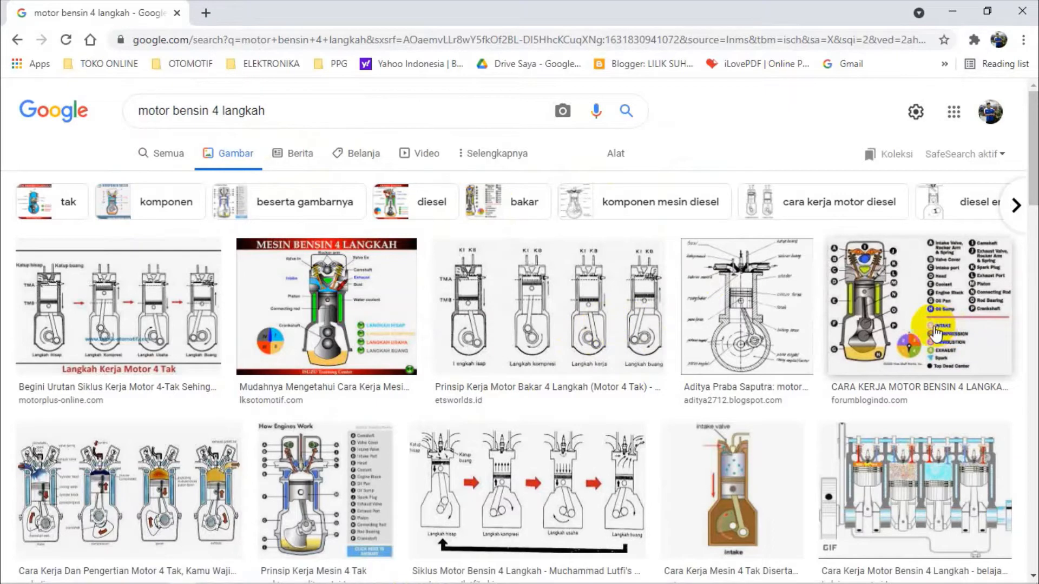
- Preview the ETS Worlds image "Prinsip Kerja Motor Bakar 4 Langkah (Motor 4 Tak)" and copy it from the search results
left_click(568, 324)
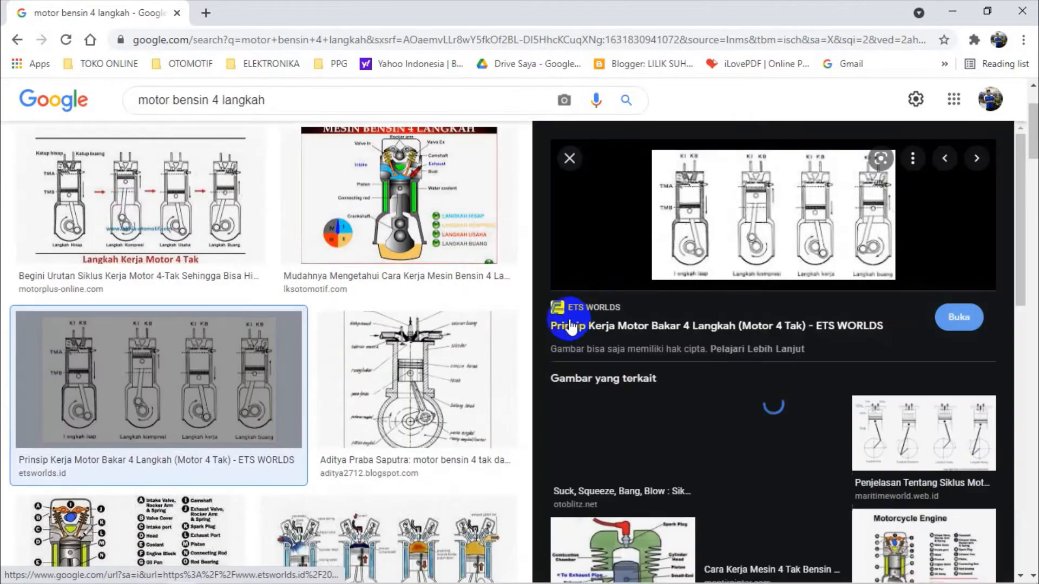
left_click(784, 223)
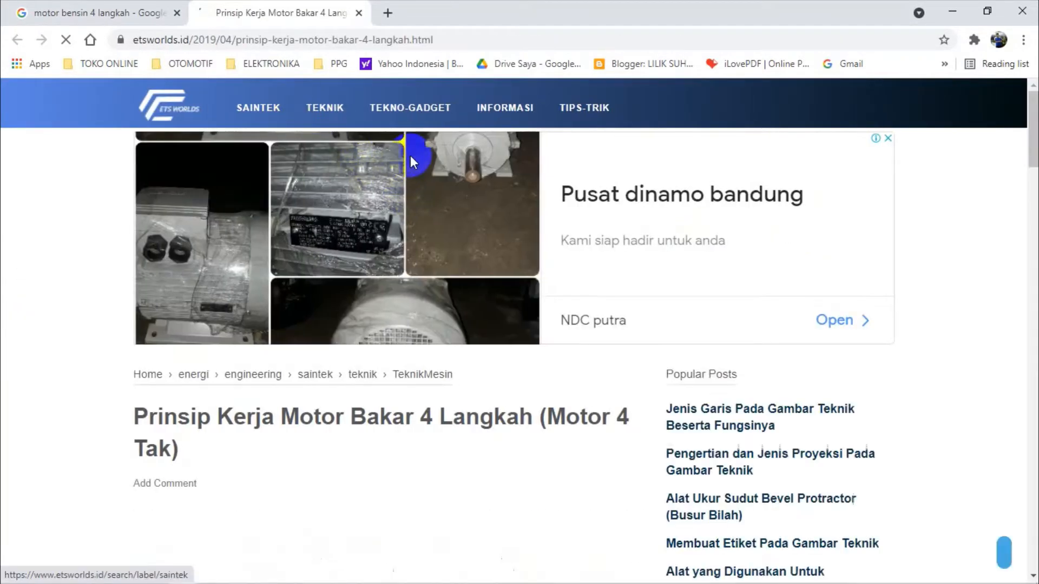
left_click(97, 12)
right_click(747, 227)
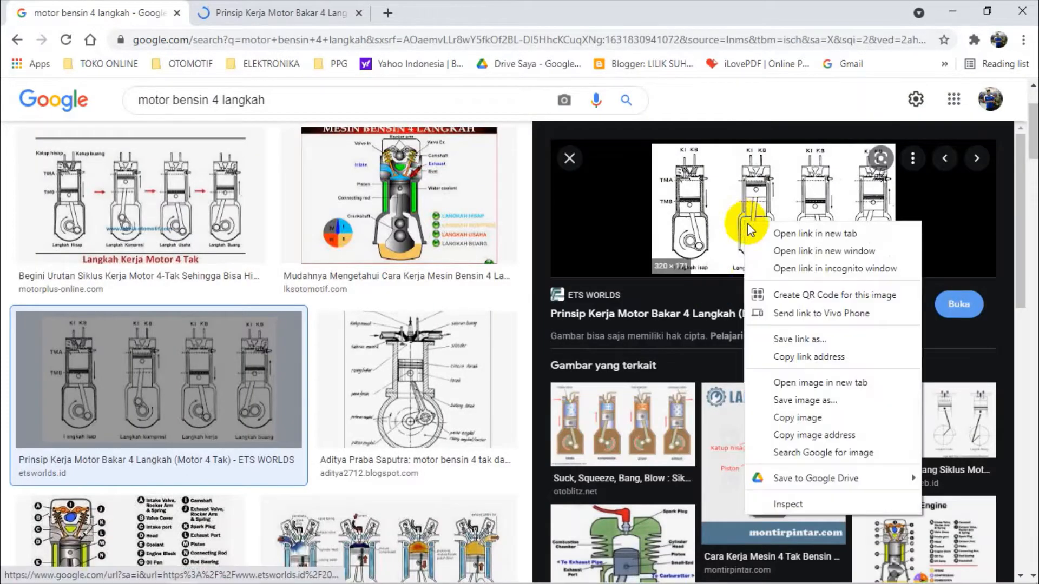
left_click(816, 422)
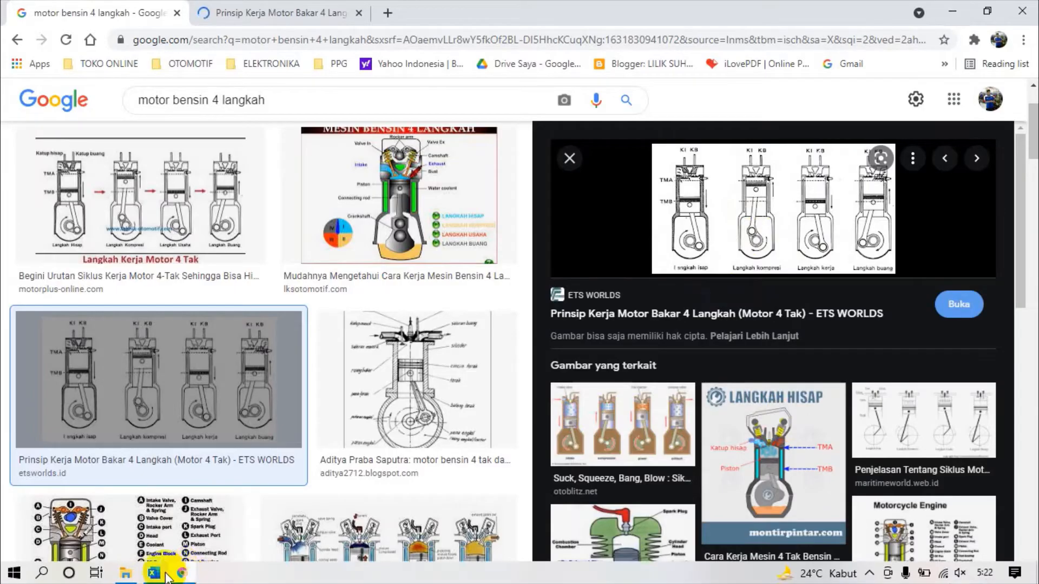
- Paste the copied engine diagram into the Excel sheet, place it from column C at row 1, and enlarge it to reach column I
left_click(153, 572)
right_click(518, 328)
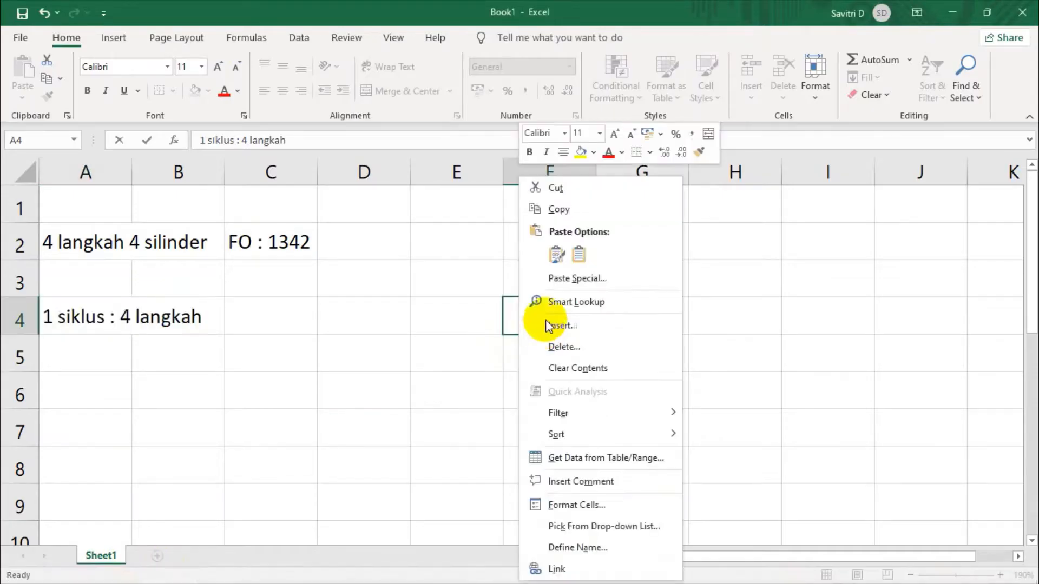
left_click(555, 255)
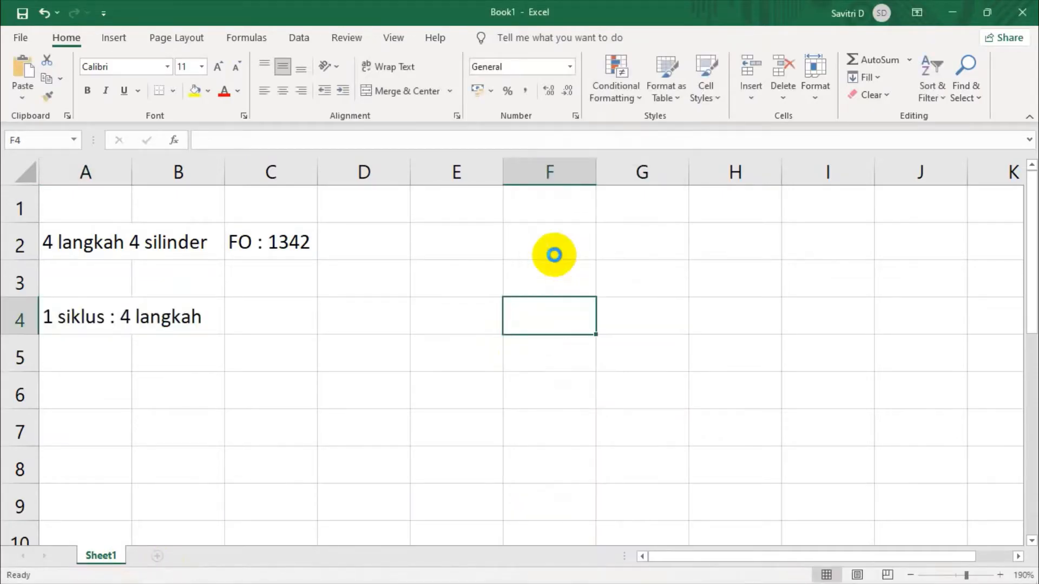
mouse_move(830, 413)
left_mouse_down()
mouse_move(644, 278)
mouse_move(661, 276)
left_mouse_up()
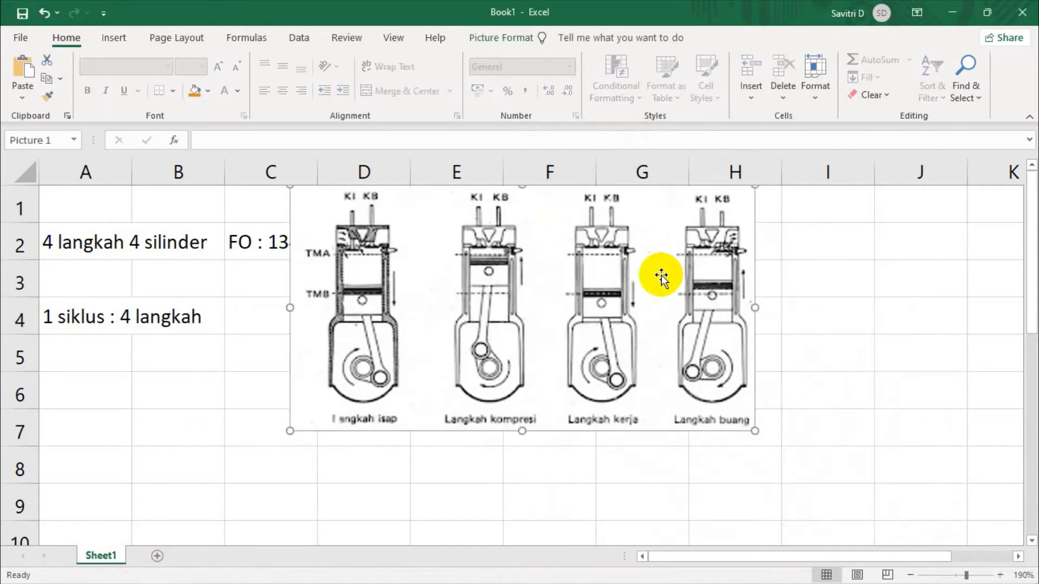
left_click_drag(754, 431, 823, 452)
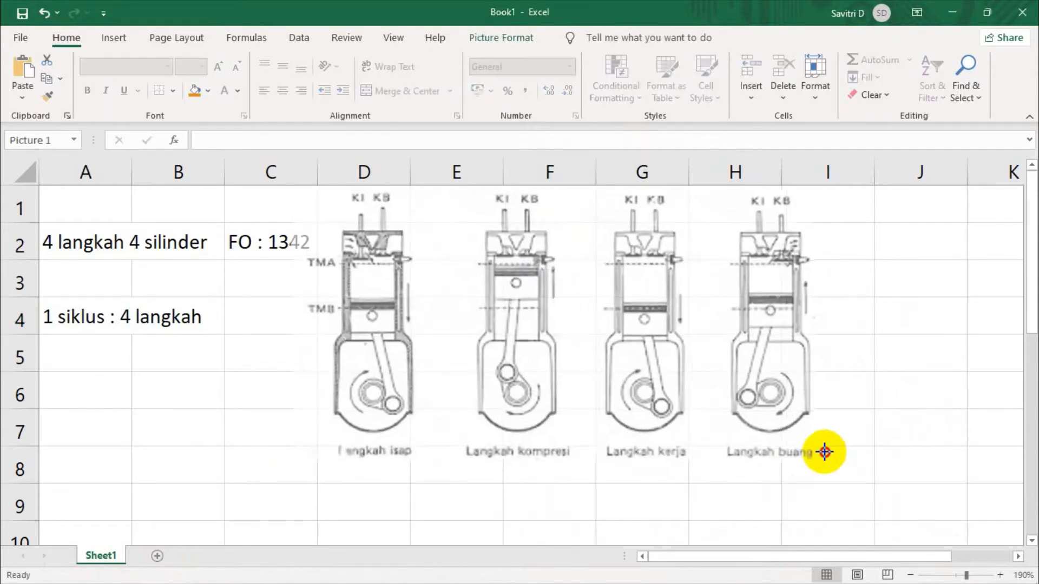
- Enter "1 langkah : 180" in cell C4 and shift the engine diagram right so it starts in column E, clear of the text
left_click_drag(721, 387, 802, 389)
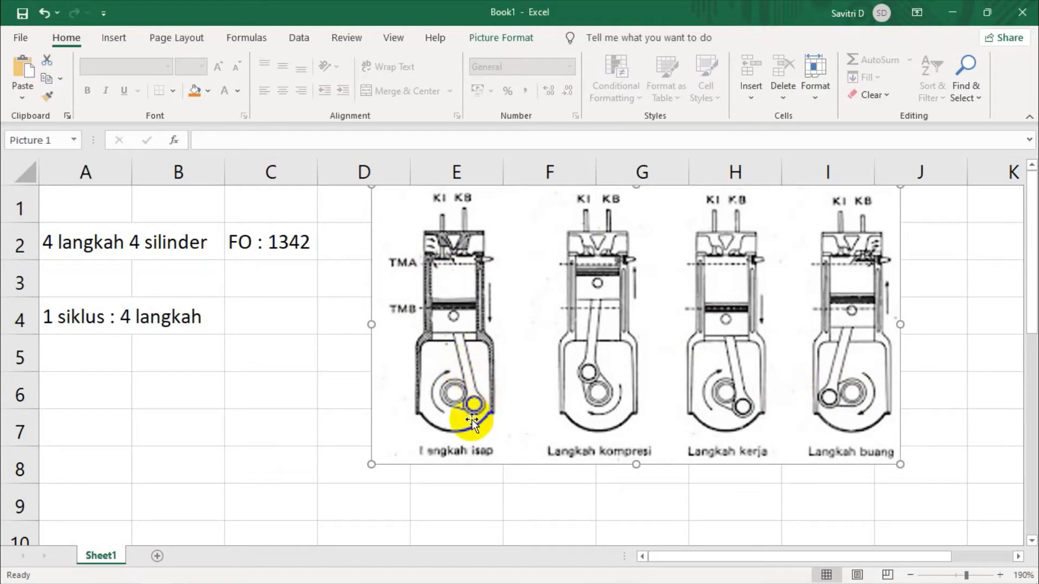
left_click(106, 323)
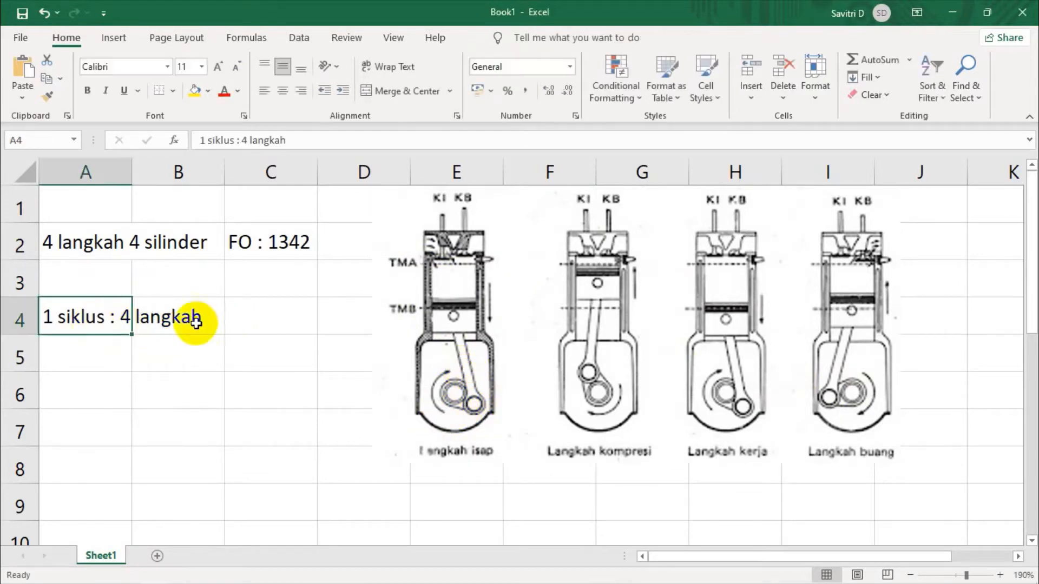
left_click(264, 322)
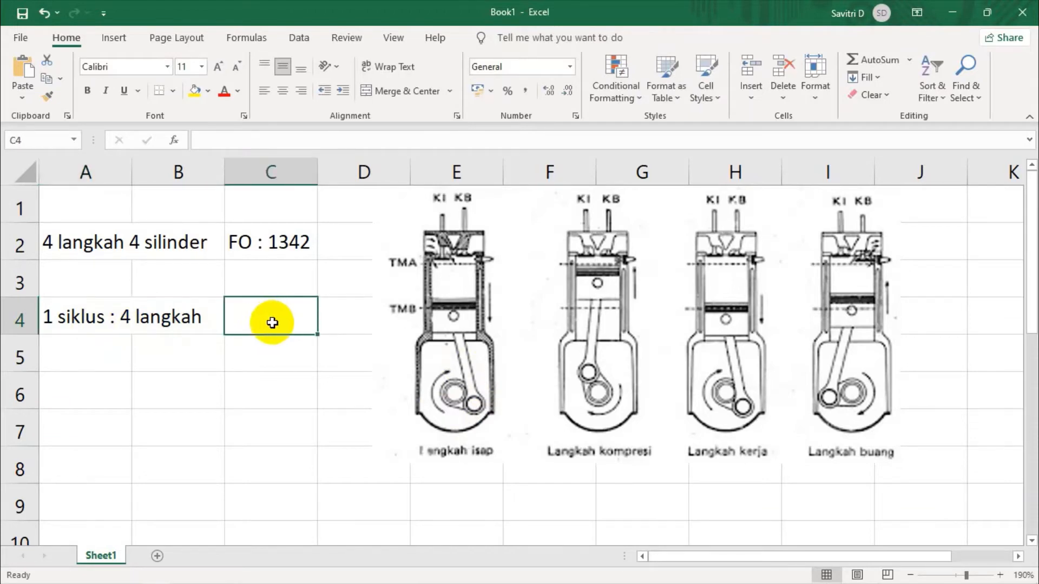
type("1 ")
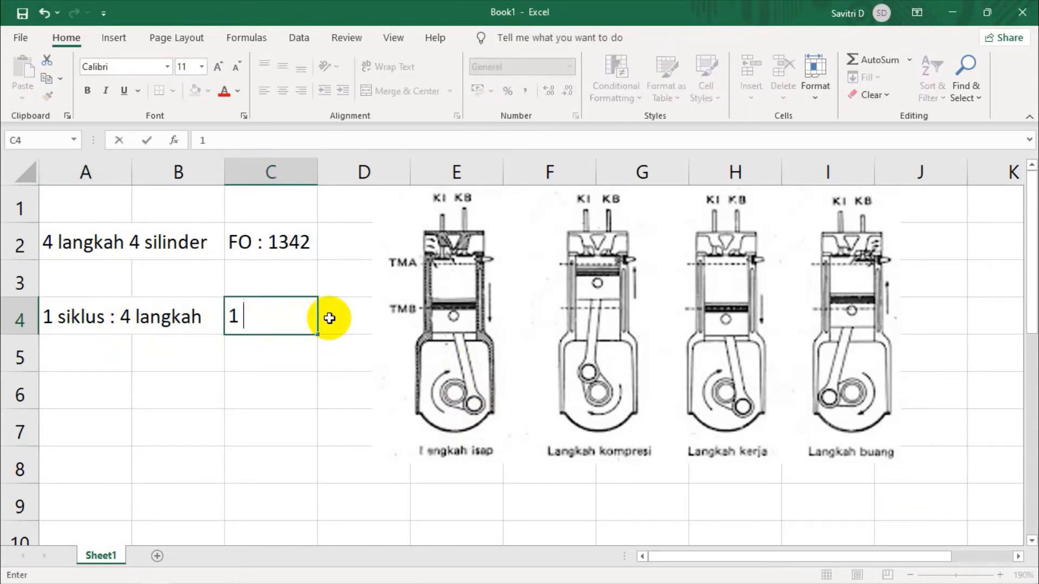
type("langkah ")
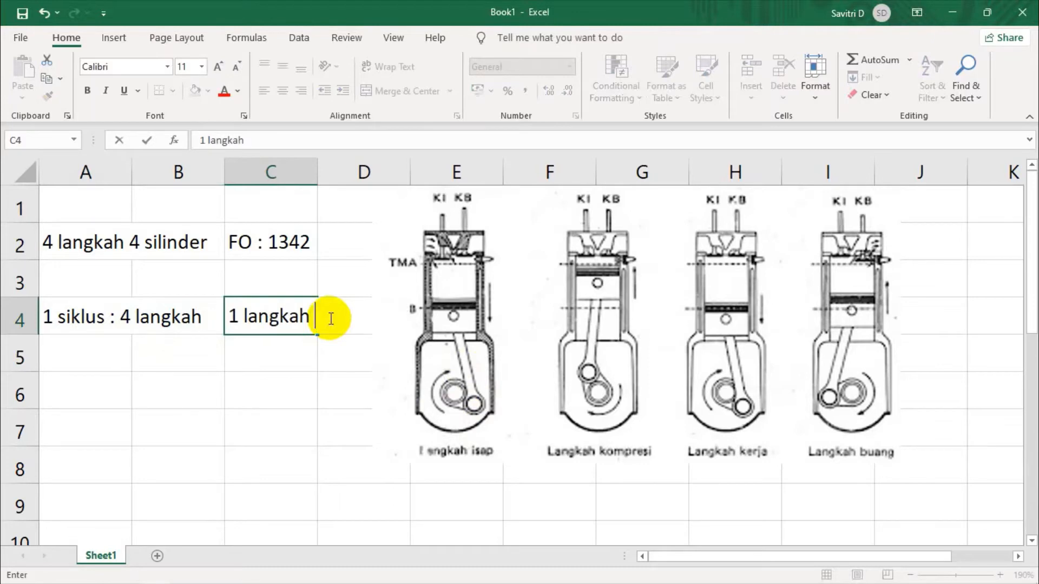
type(": 180")
left_click_drag(451, 300, 511, 302)
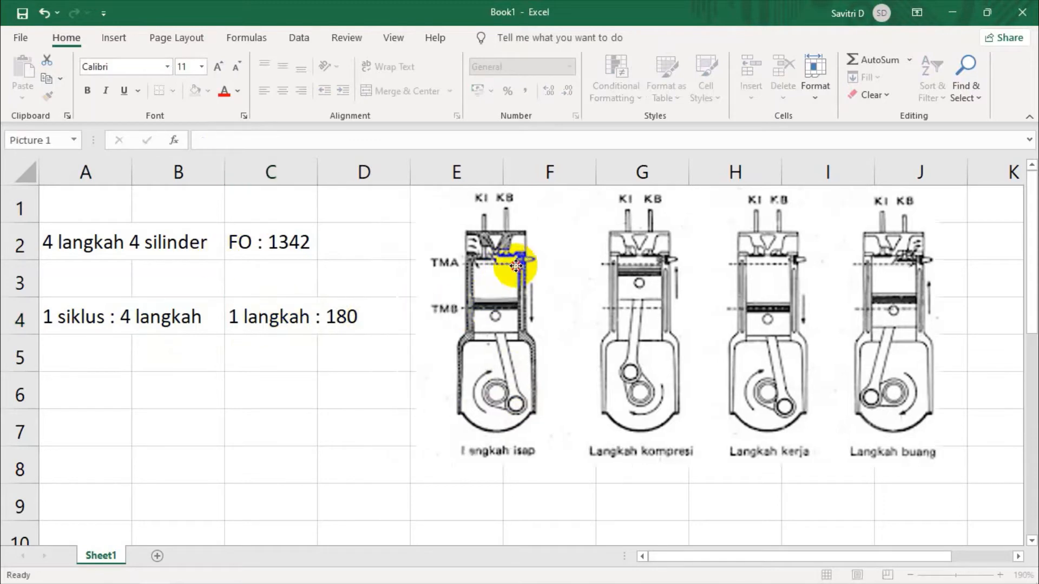
- Try to reduce the font size to 10 at the end of the text in cell C4
left_click(260, 319)
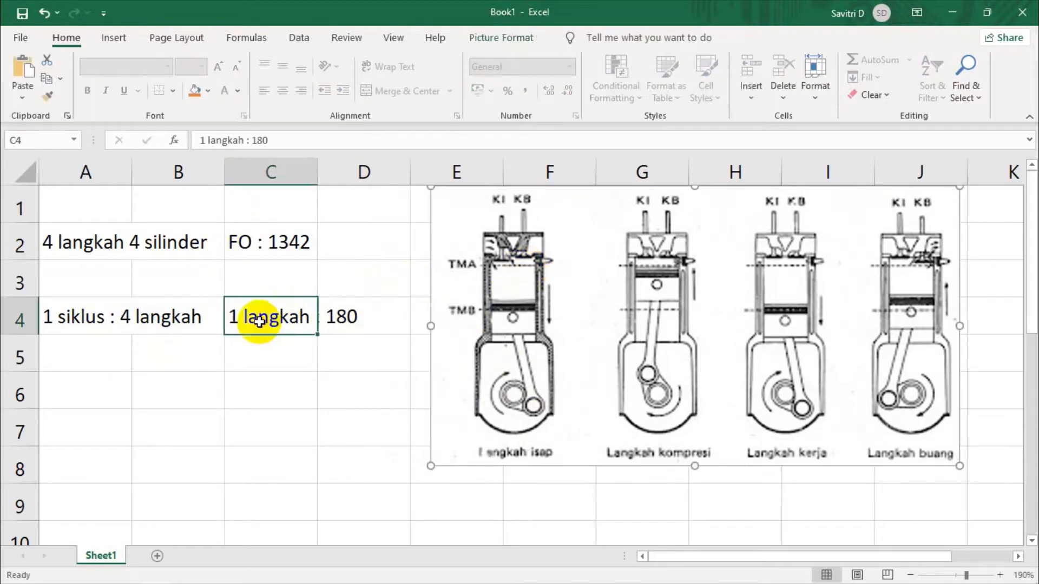
left_click(271, 141)
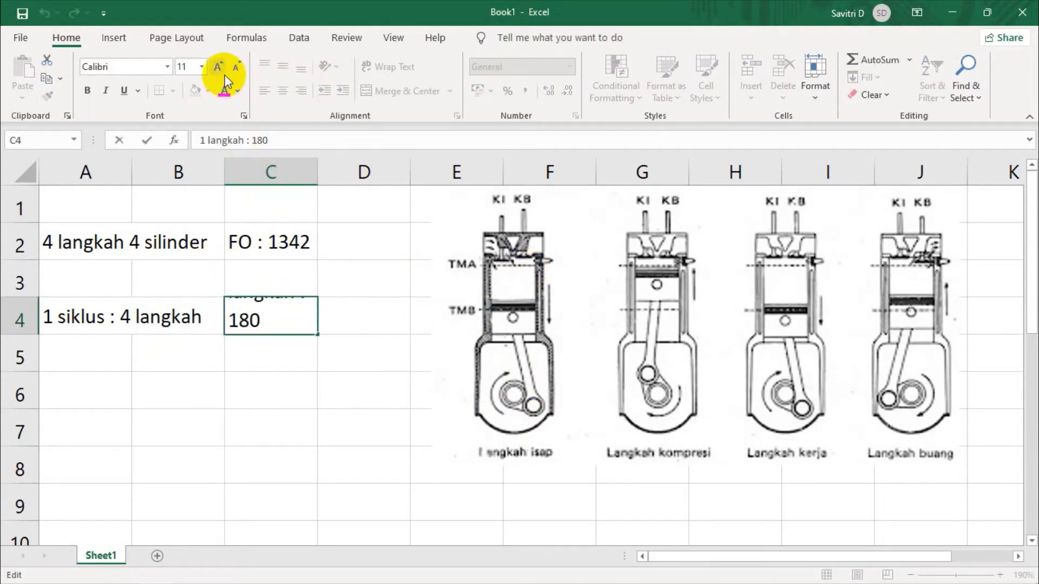
left_click(237, 68)
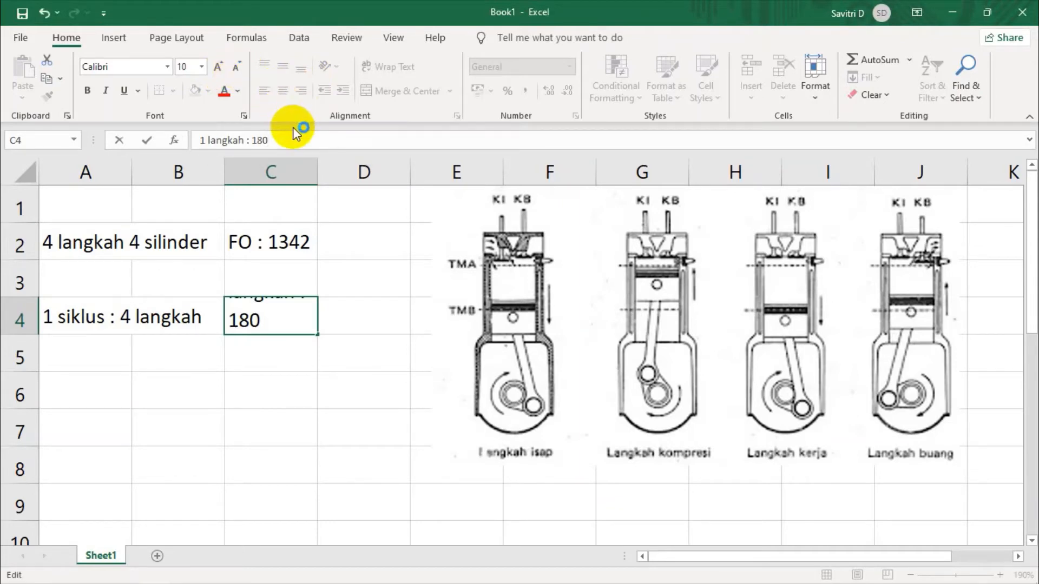
left_click(367, 346)
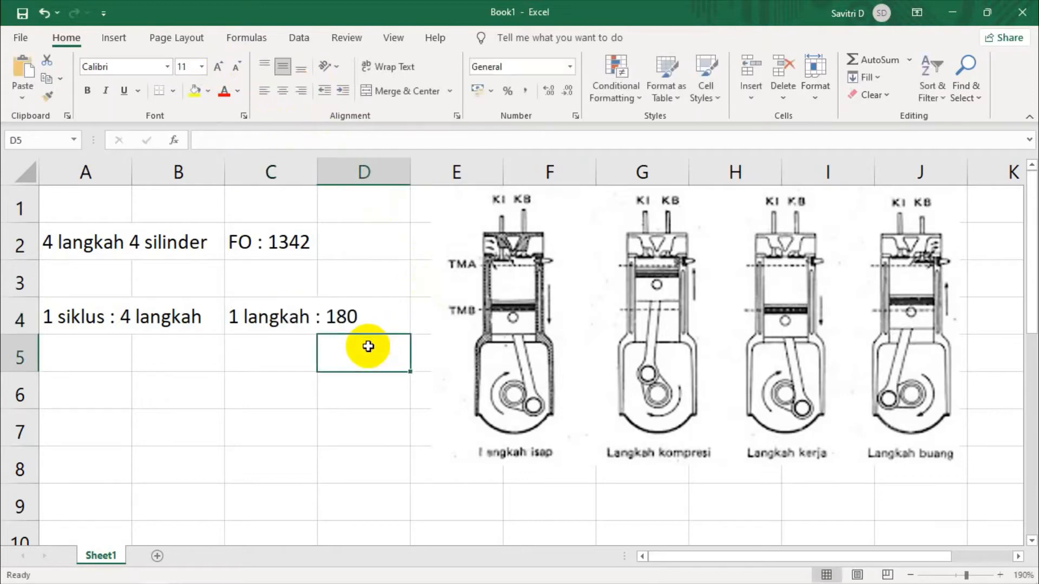
- Enter "4 langkah : 720" in cell C5, below the single-stroke line
left_click(290, 340)
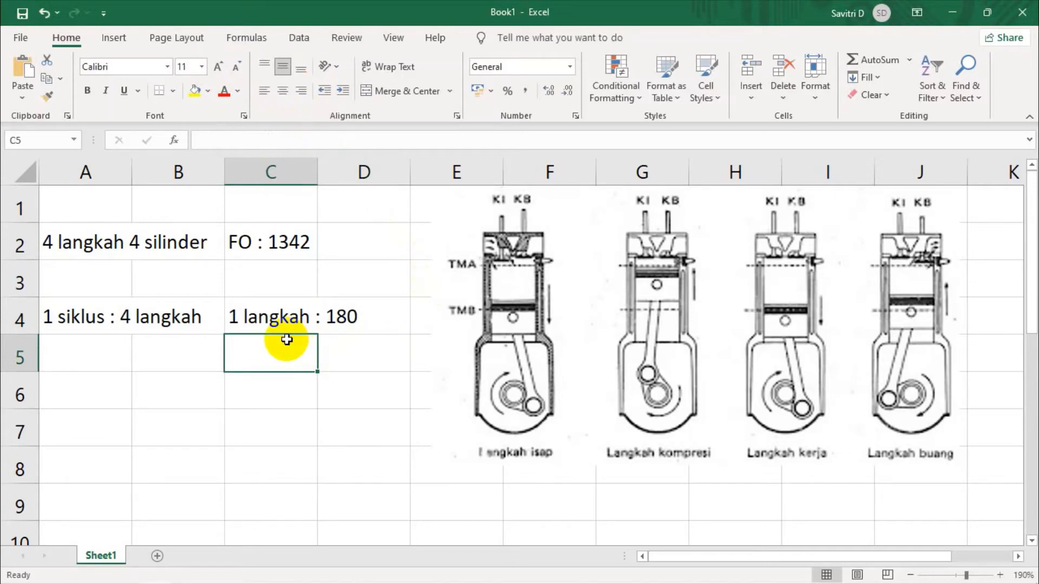
type("4")
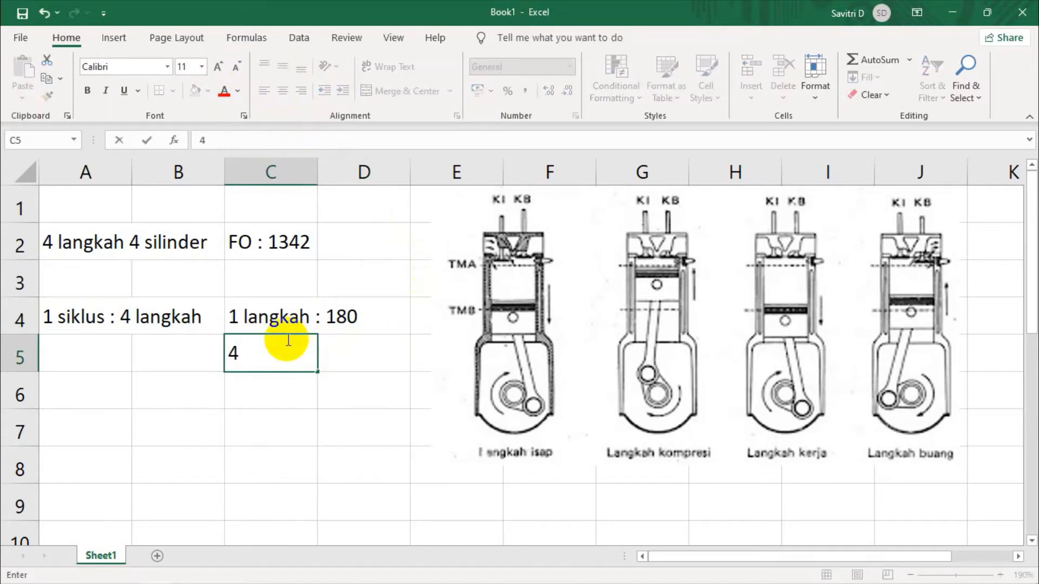
type(" langka")
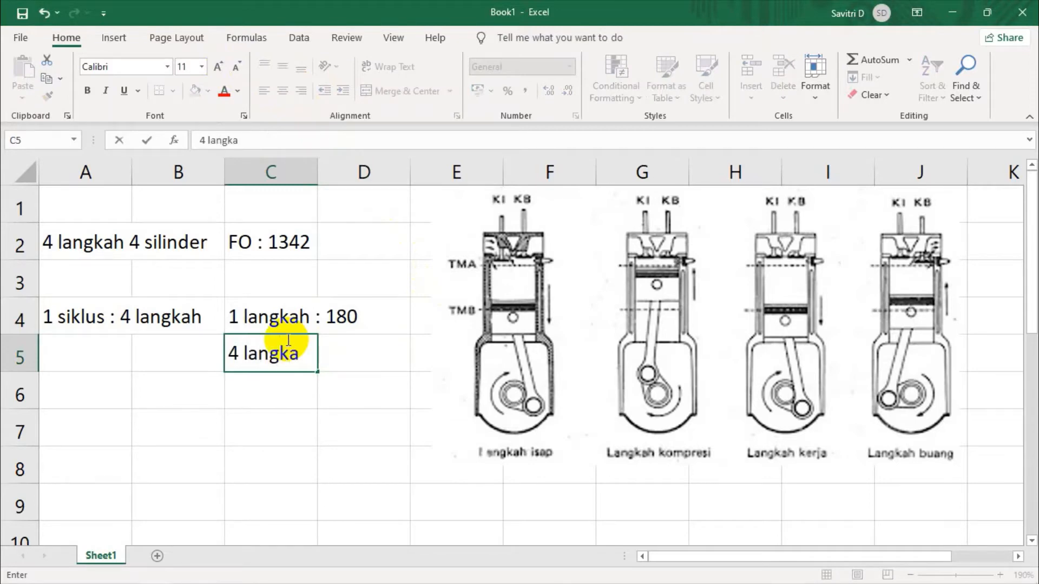
type("h : 720")
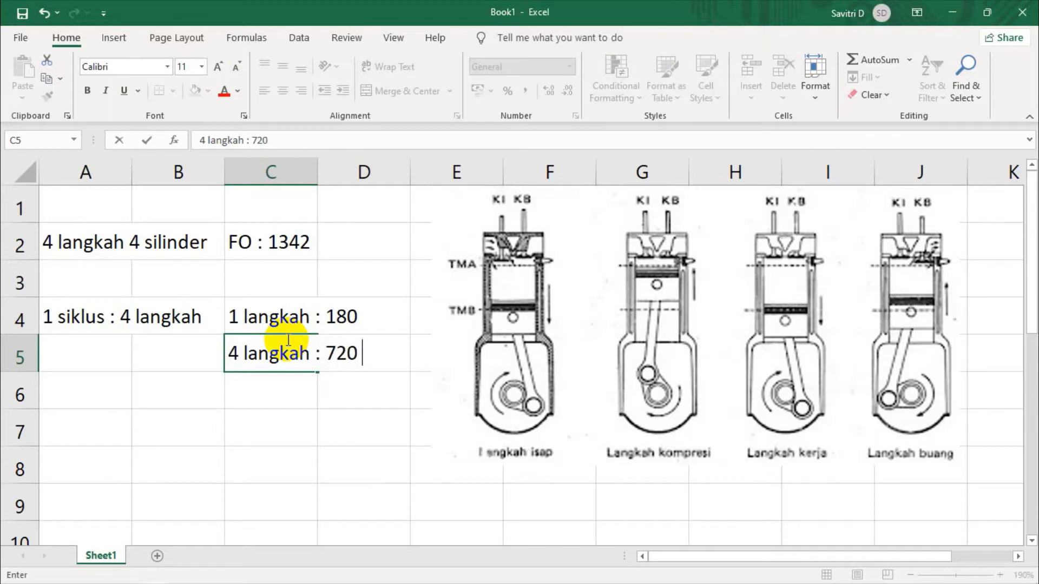
left_click(371, 428)
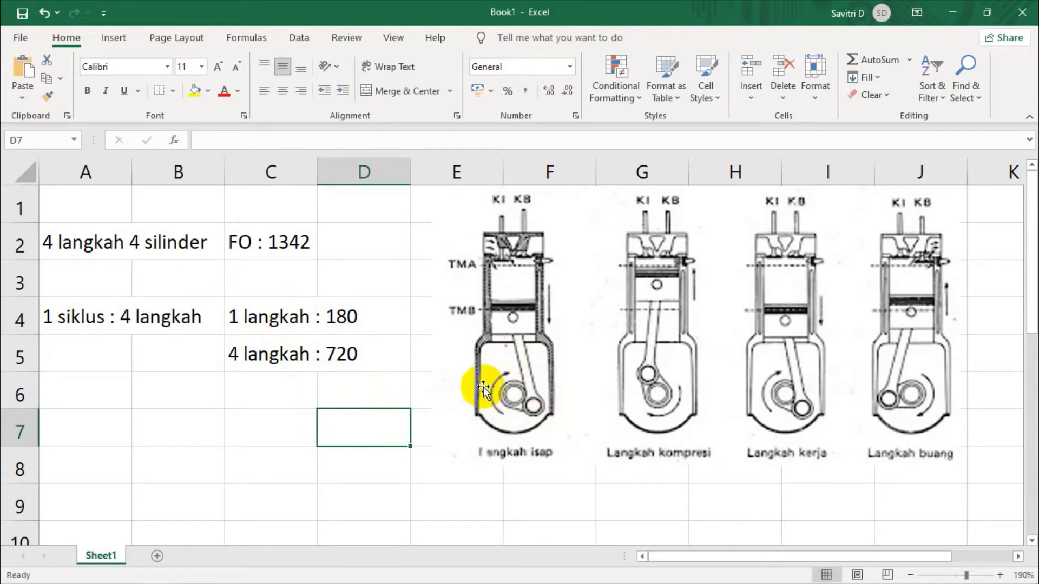
- Delete the four-stroke engine diagram from the sheet
left_click(591, 335)
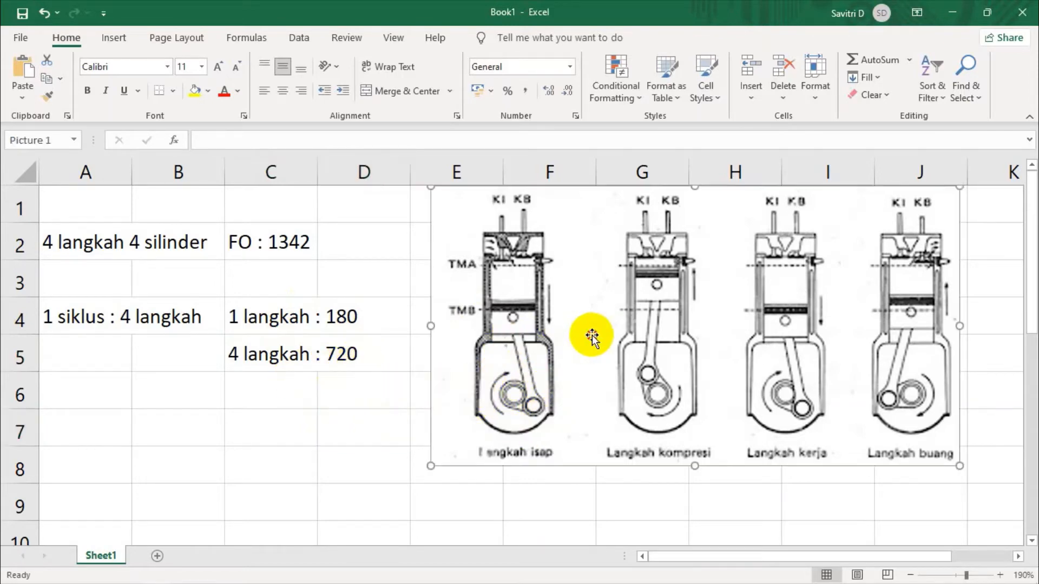
key("Delete")
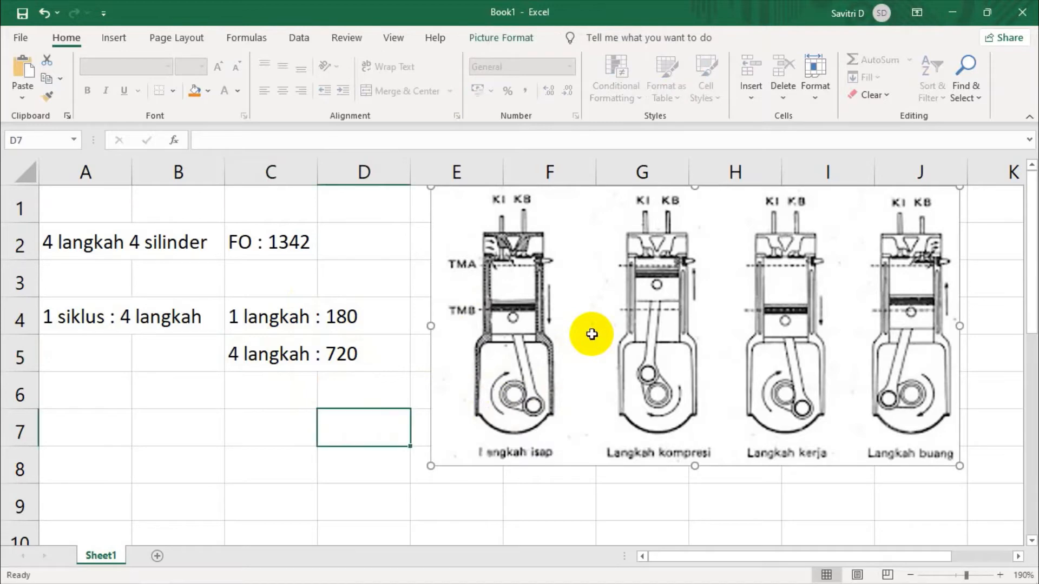
scroll(611, 302, "down", 2)
scroll(613, 309, "up", 2)
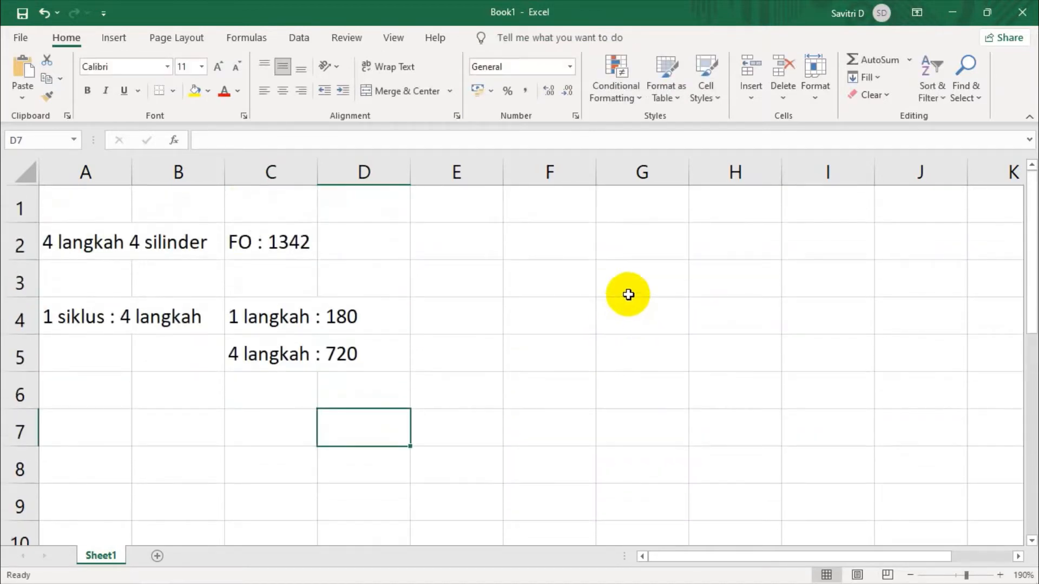
- Try to enter "720 : 4" in cell E2 without marking it as text
left_click(480, 244)
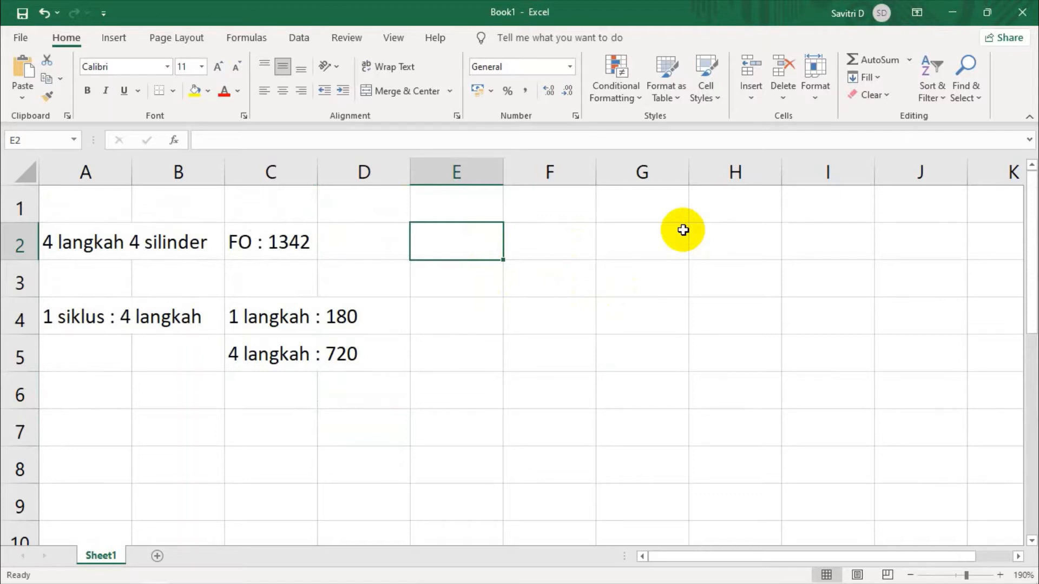
type("7")
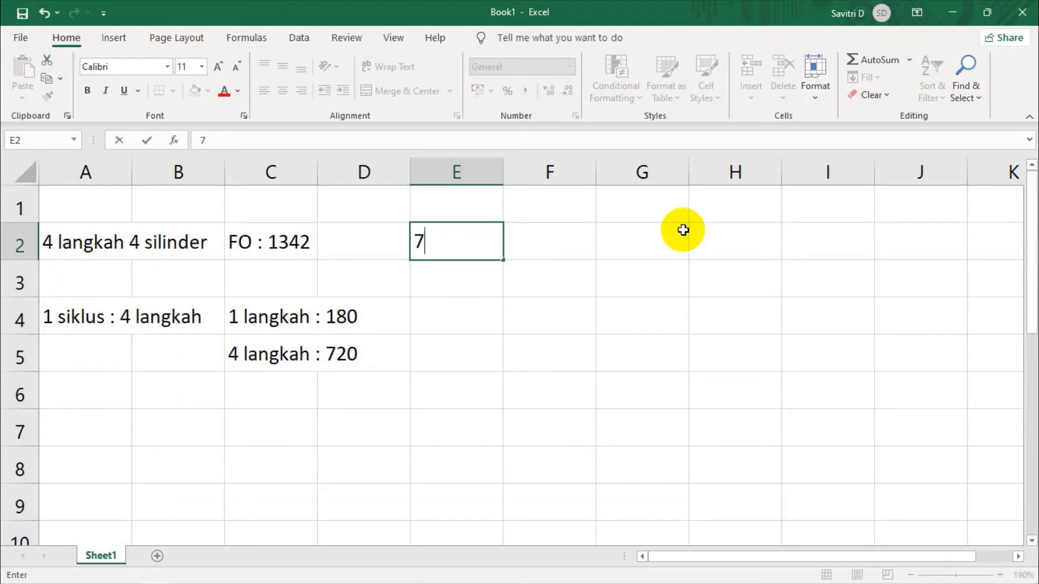
key("BackSpace")
type("720 : 4")
key("Tab")
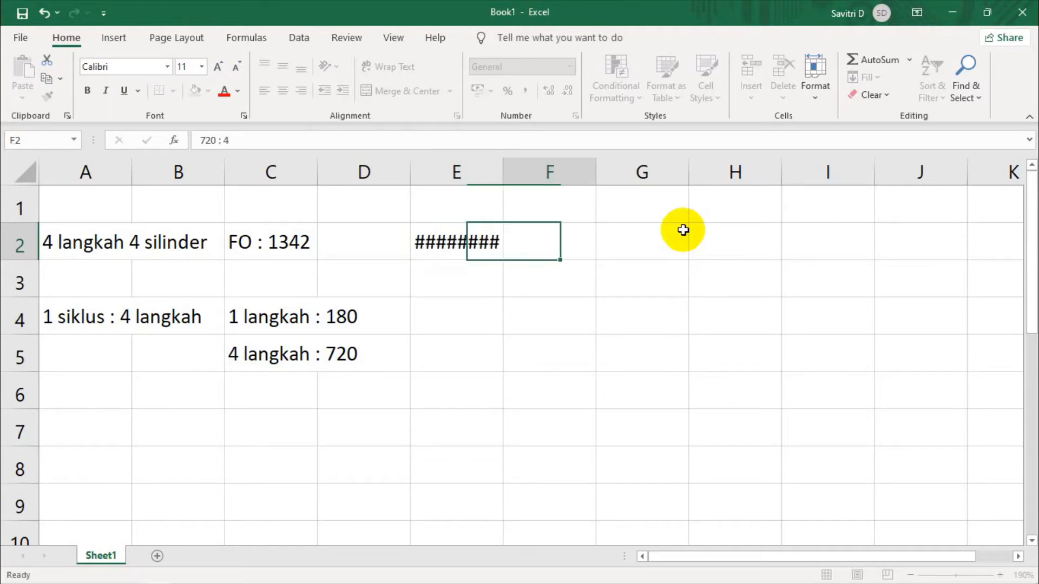
- Replace the contents of cell E2 with "720 : 4" stored as text by a leading apostrophe
left_click(458, 244)
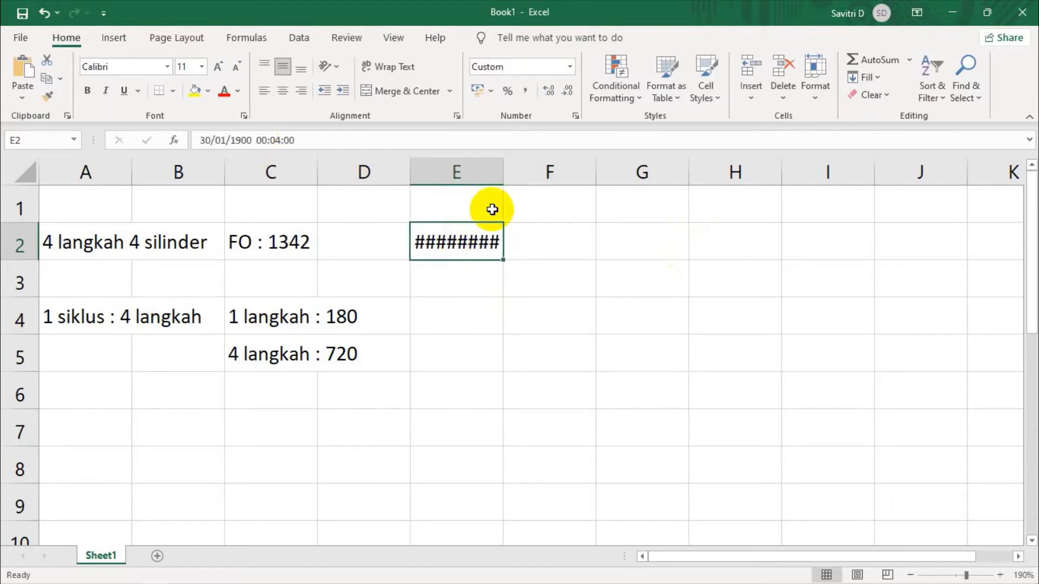
type("'7")
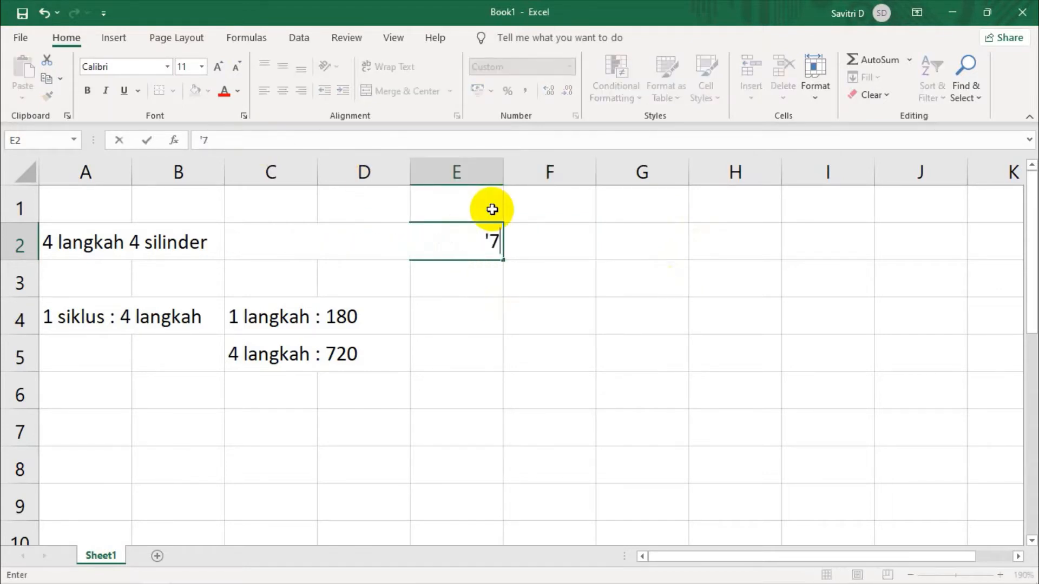
type("20 : 4")
key("Tab")
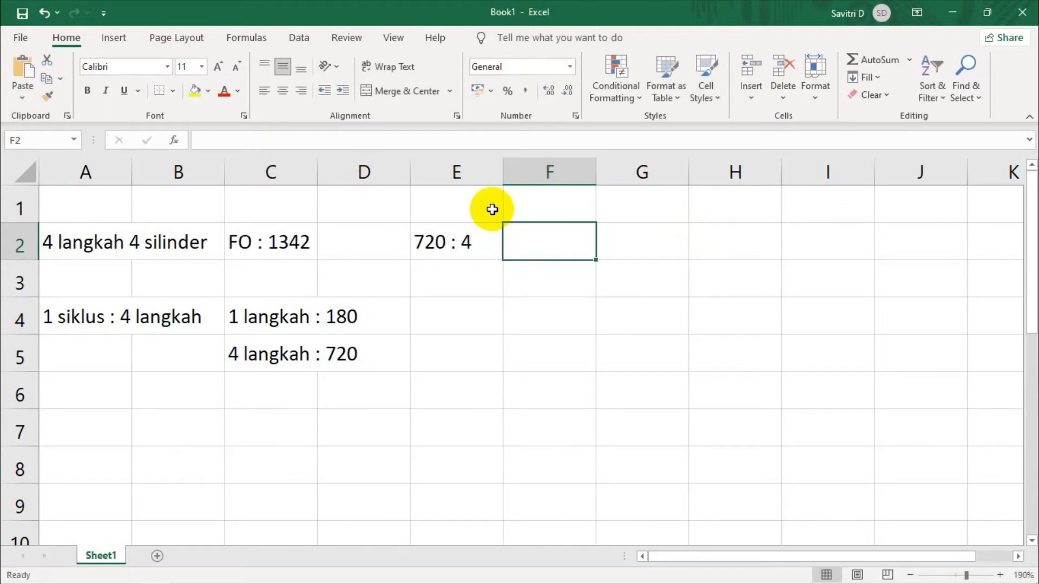
- Calculate the division in cell F2 with the formula =sum(720/4)
type("=sum")
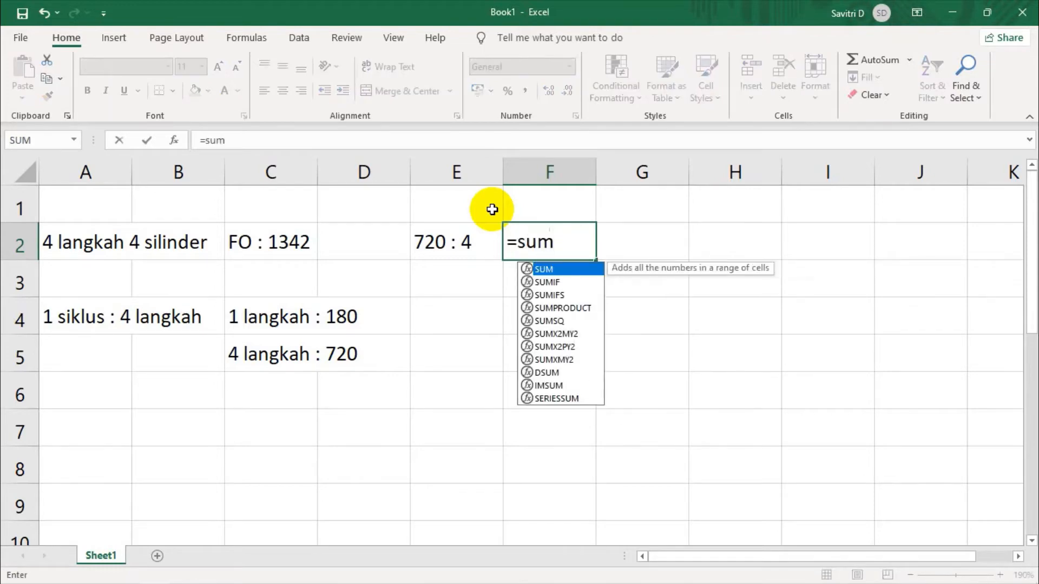
type("(7")
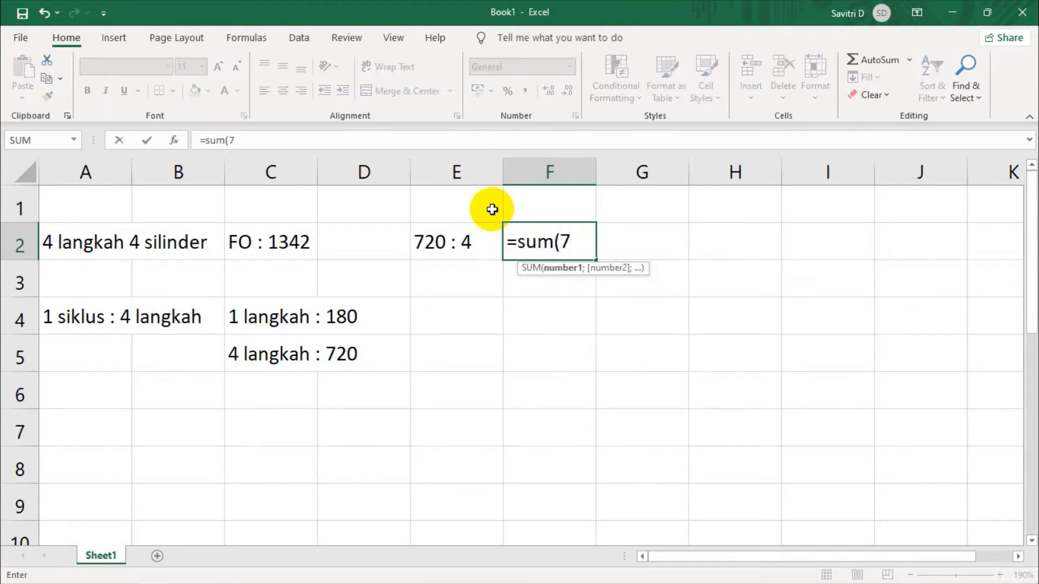
type("20/4")
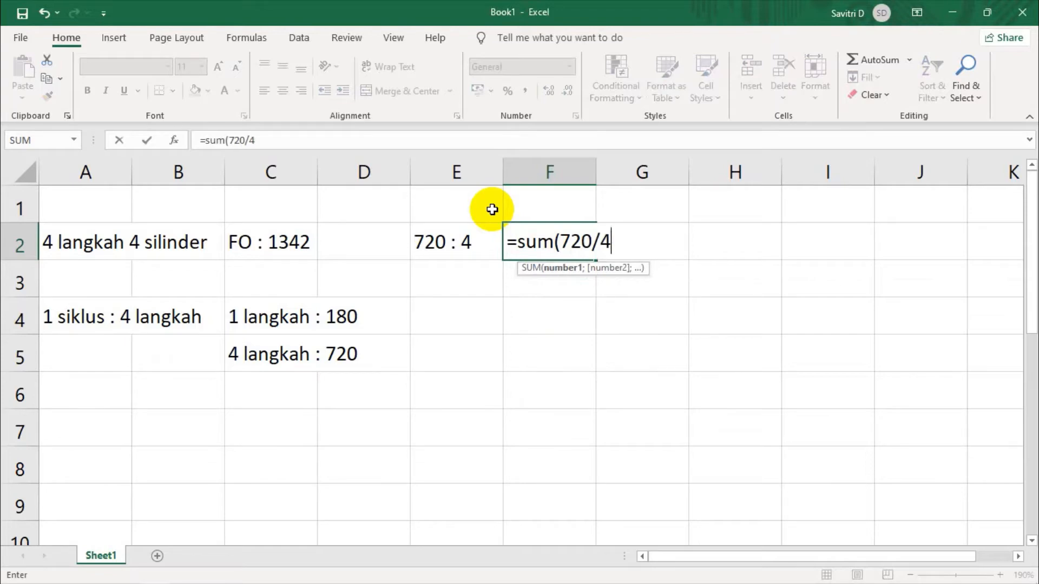
type(")")
key("Return")
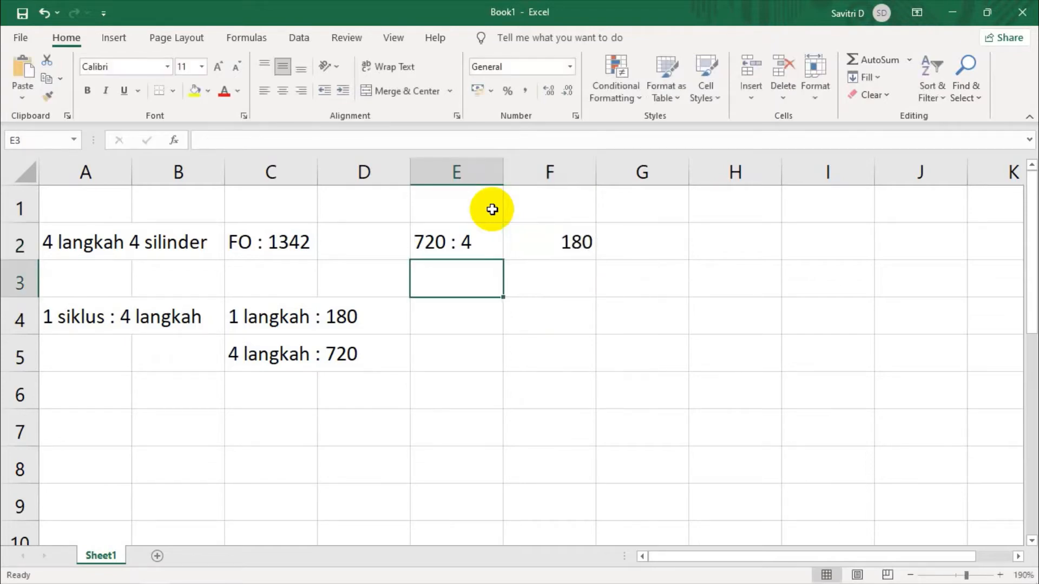
- Center the contents of column F horizontally
left_click(554, 172)
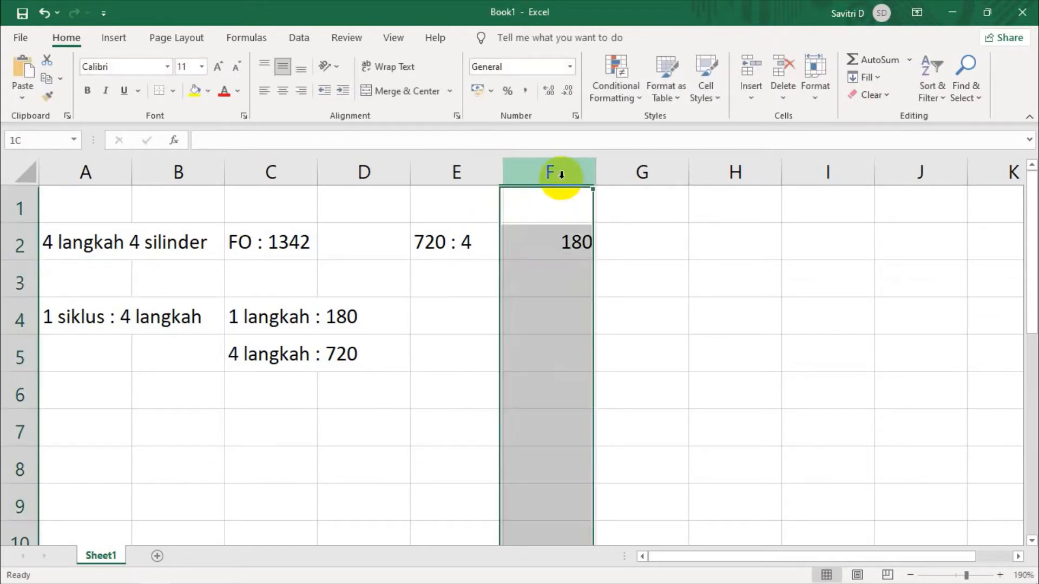
left_click(284, 90)
left_click(663, 309)
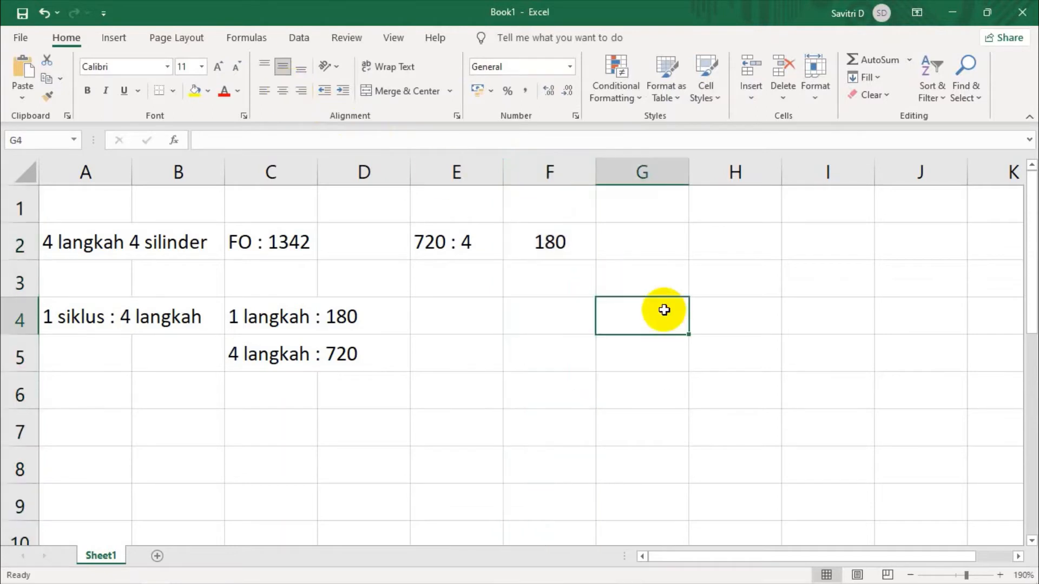
- Enter the label "(Jarak pengapian)" in cell G2, including the opening and closing parentheses
left_click(610, 249)
type("Jar")
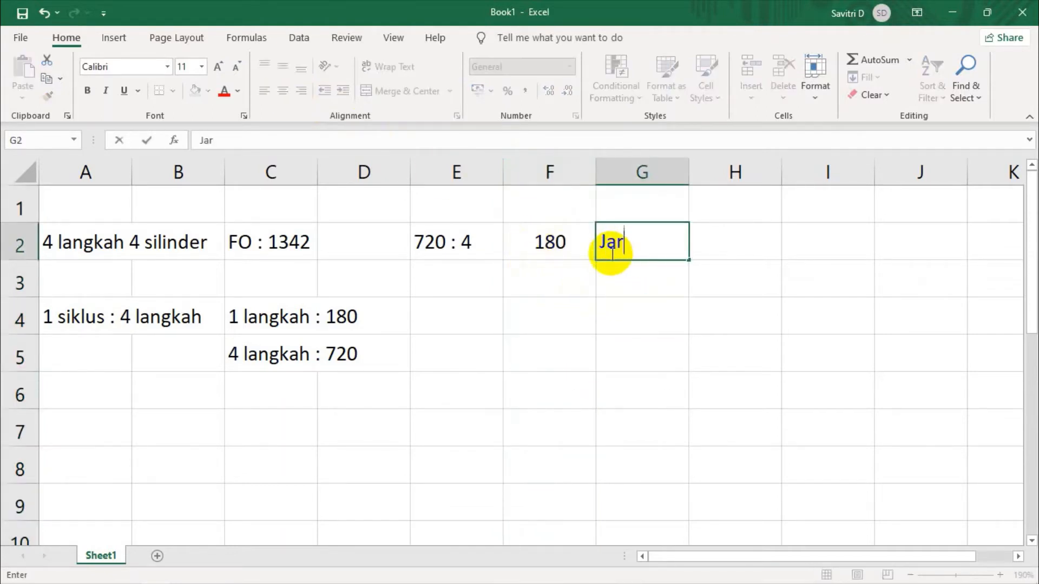
type("ak penga")
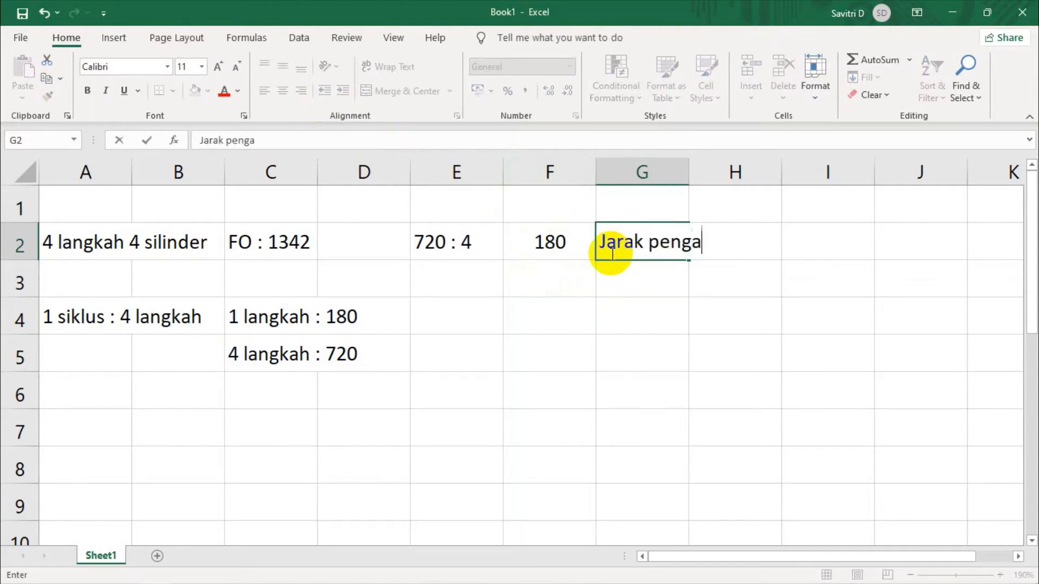
type("pian)")
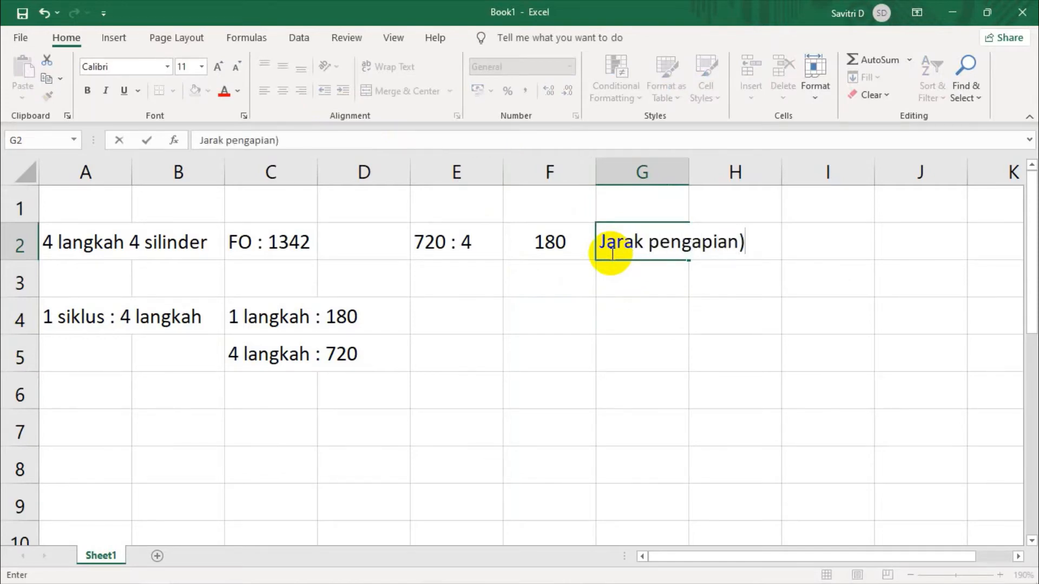
key("Return")
left_click(610, 251)
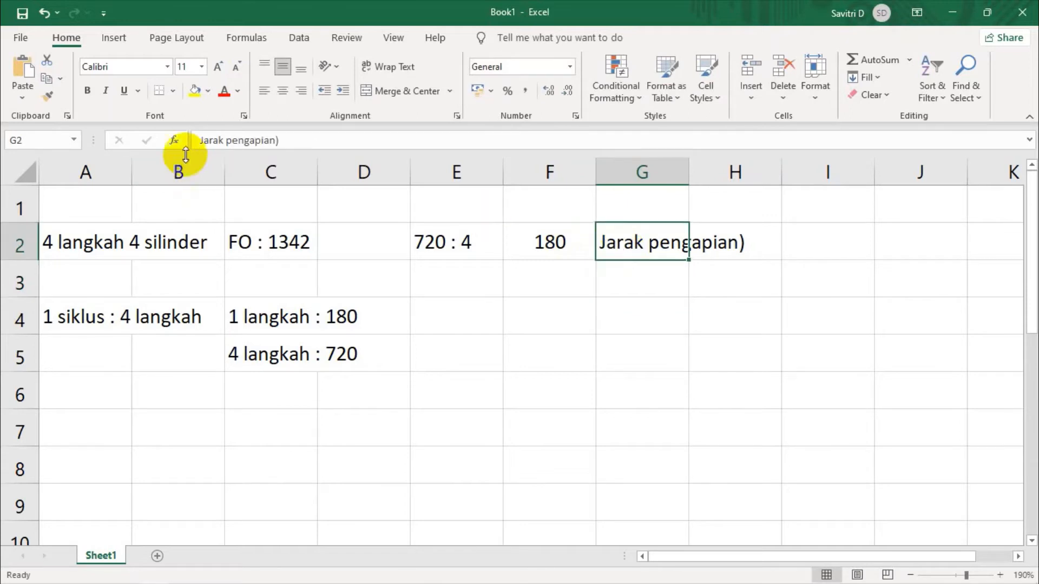
left_click(201, 140)
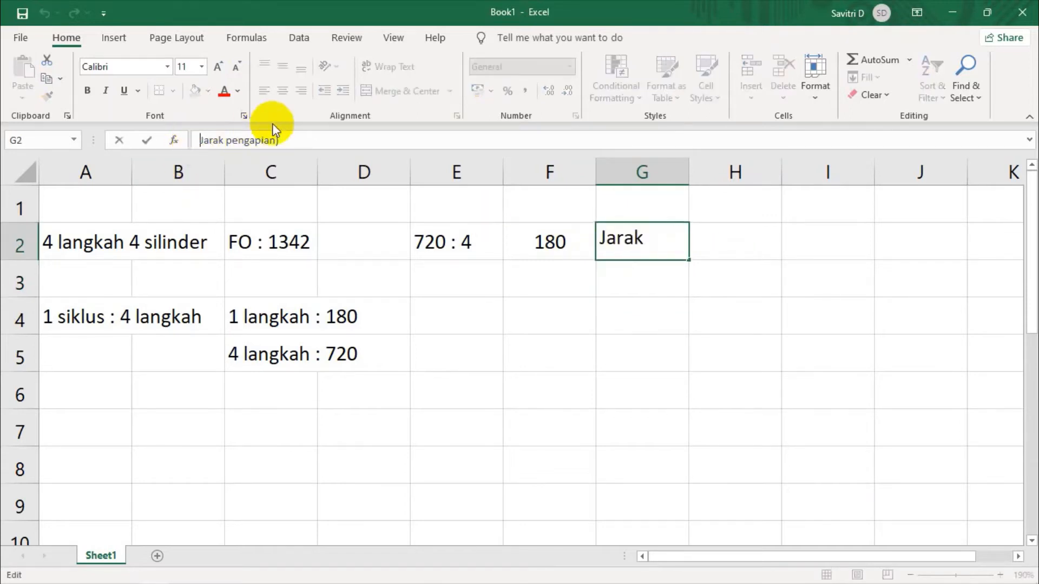
type("(")
key("Return")
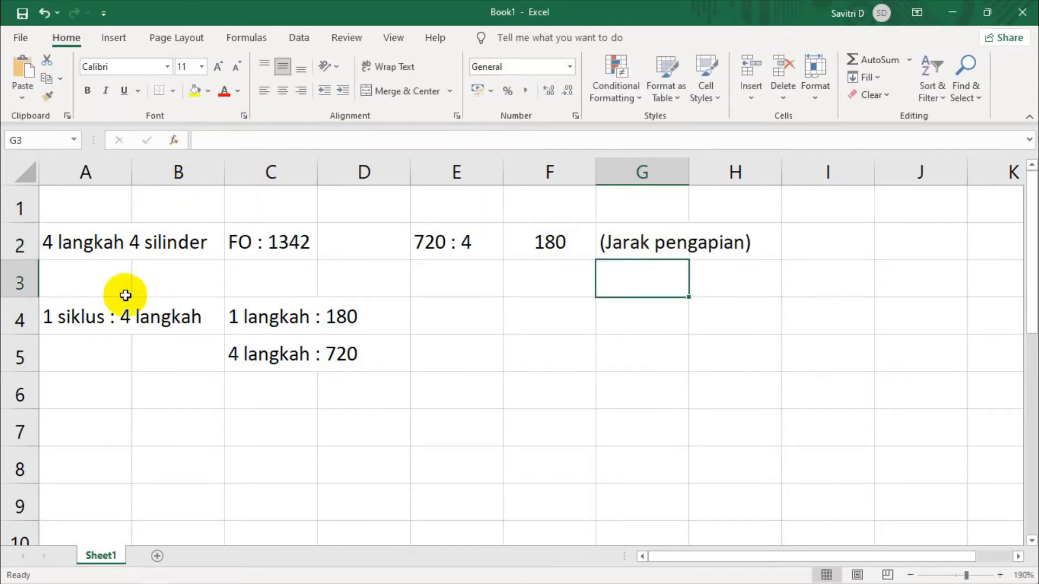
- Try to enter "720 : 6" in cell E3 without marking it as text
left_click(276, 247)
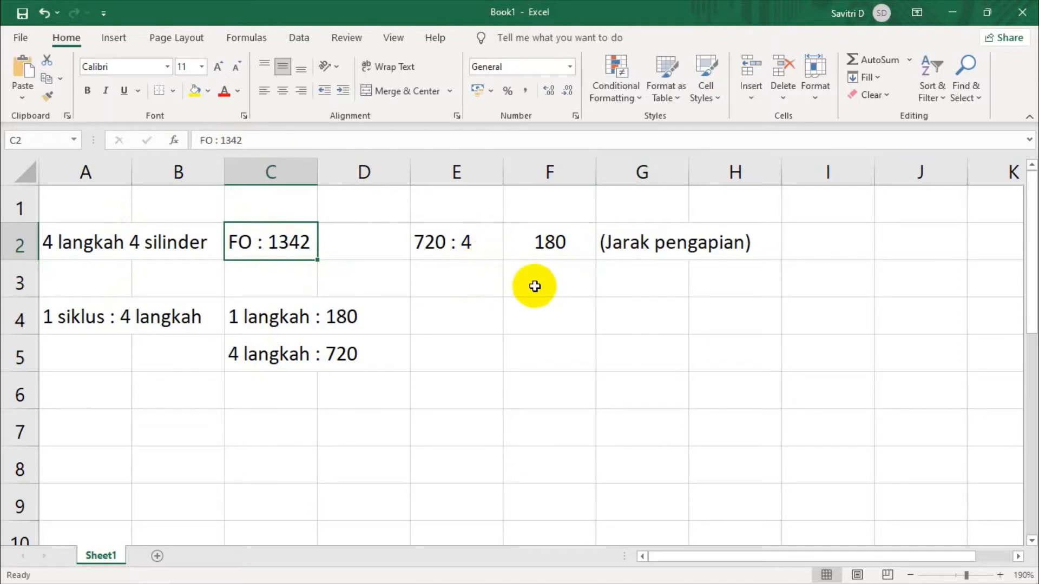
left_click(457, 271)
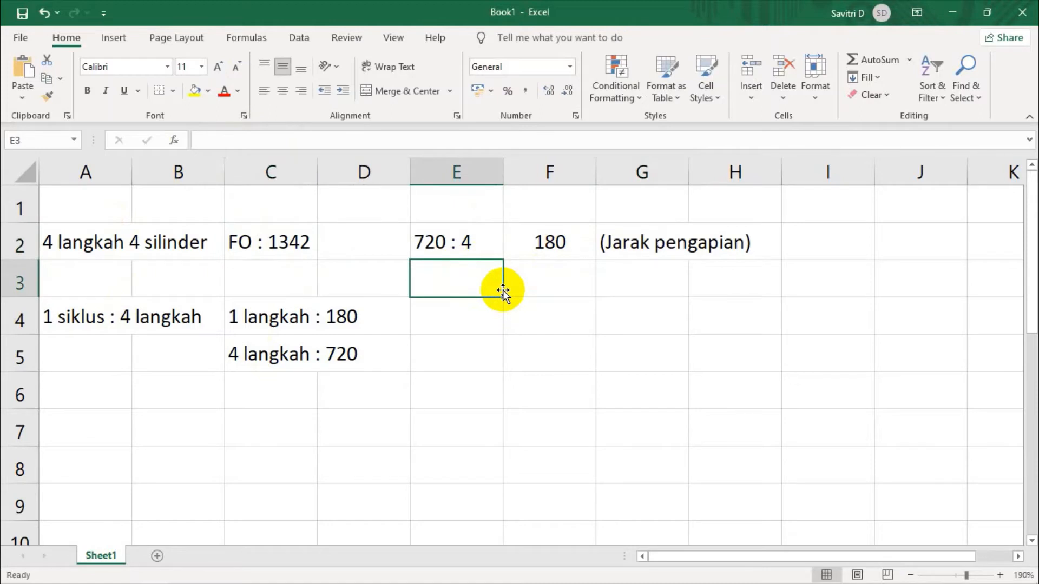
type("7")
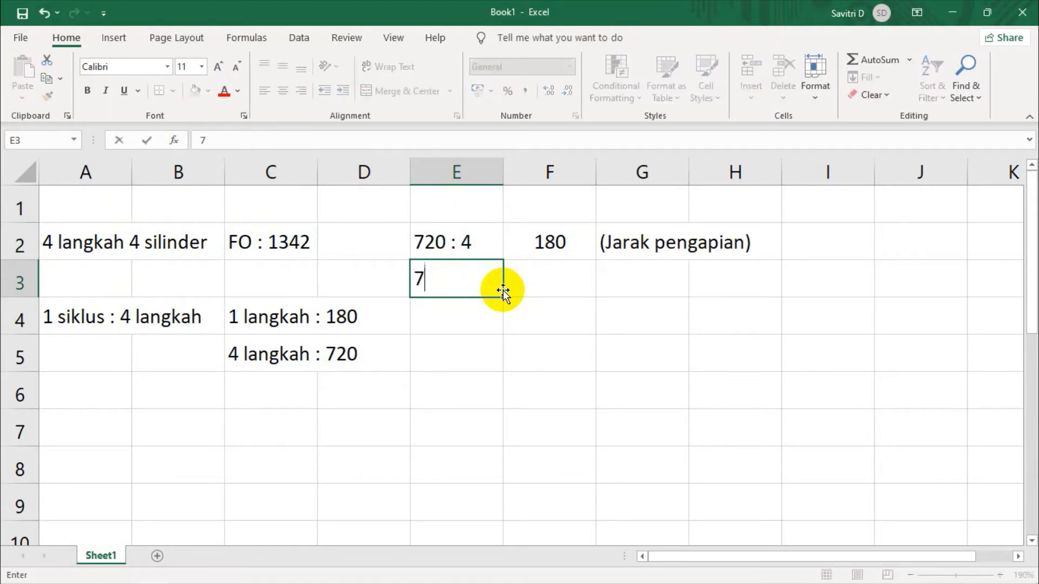
type("20 : 4")
key("Tab")
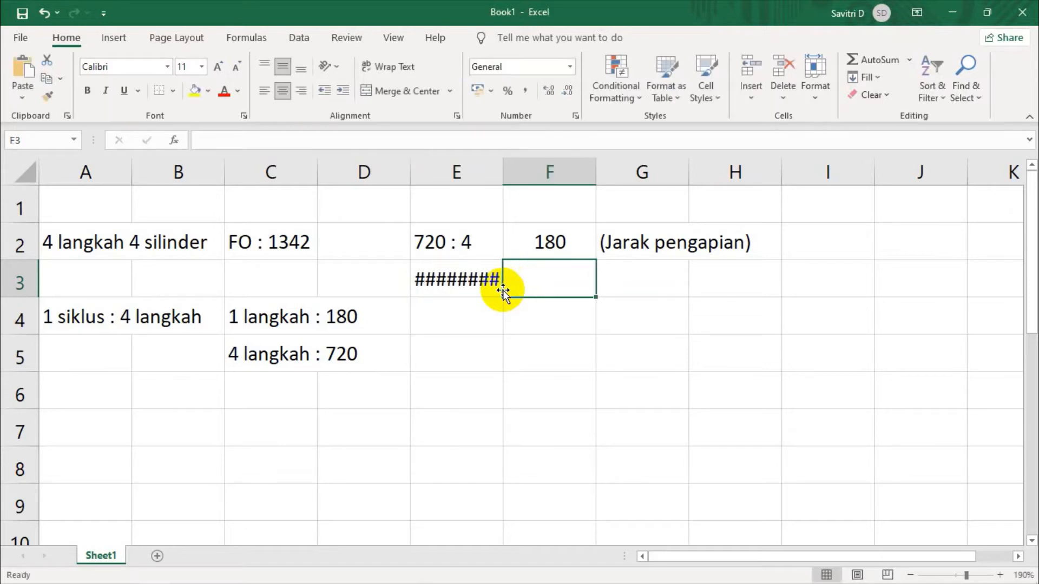
- Replace the contents of cell E3 with "720:6" stored as text by a leading apostrophe, and enter 120 in cell F3
left_click(445, 299)
left_click(457, 287)
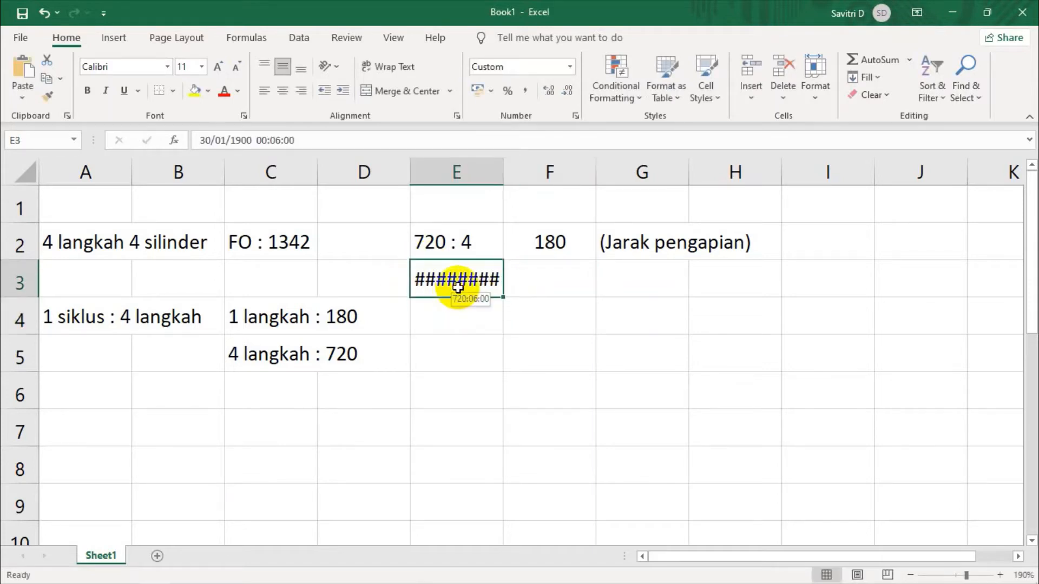
type("'72")
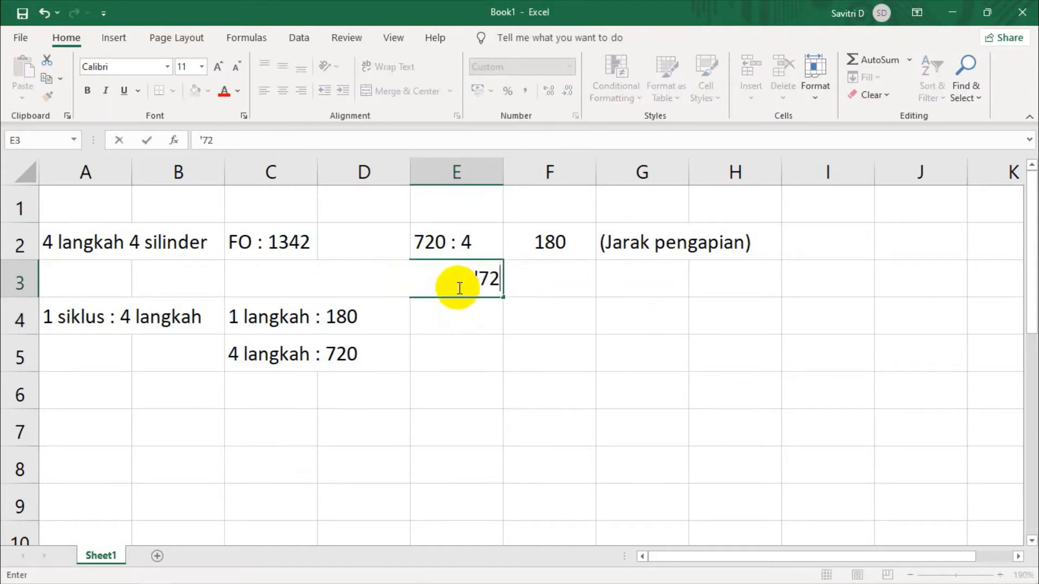
type("0:6")
key("Tab")
type("120")
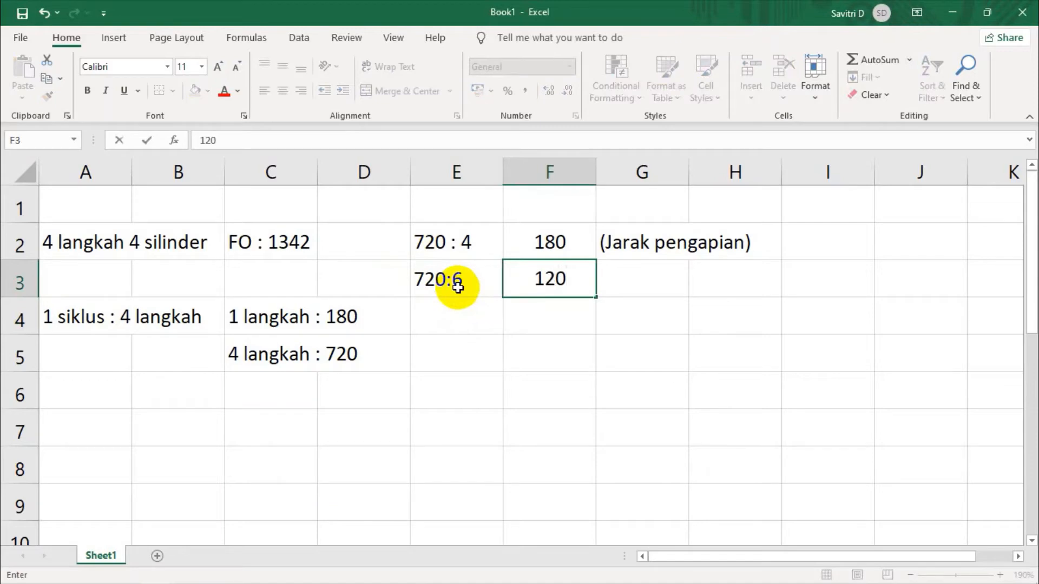
key("Return")
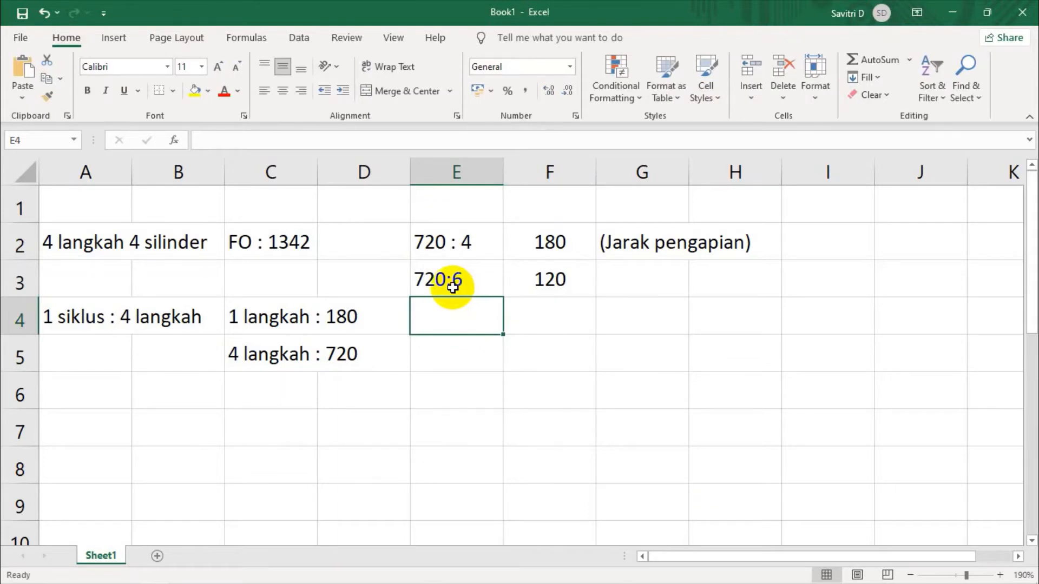
- Enter the heading "Sil no" with a capital S in cell B8
scroll(486, 338, "down", 1)
scroll(483, 349, "up", 1)
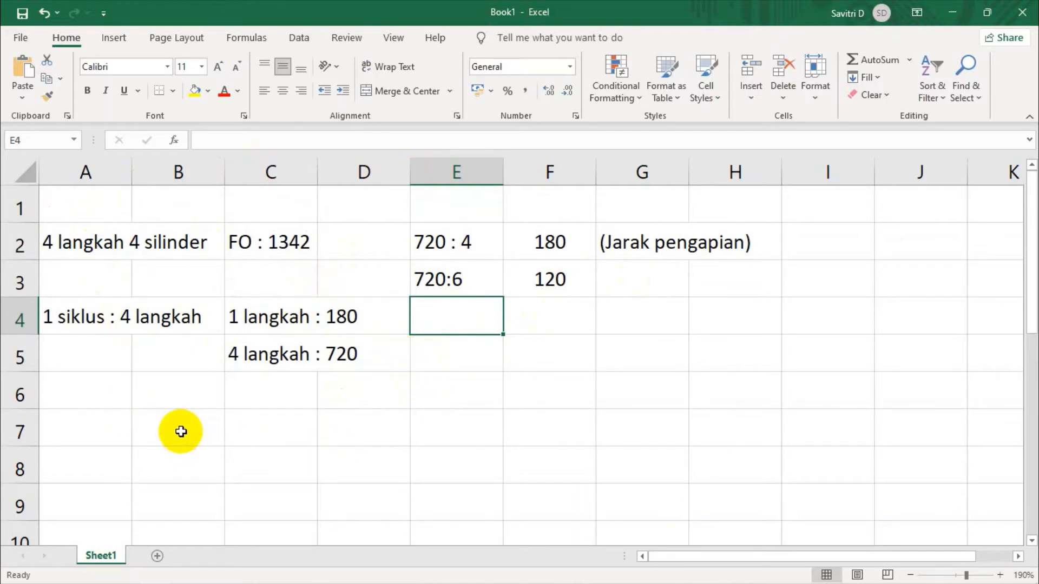
left_click(186, 459)
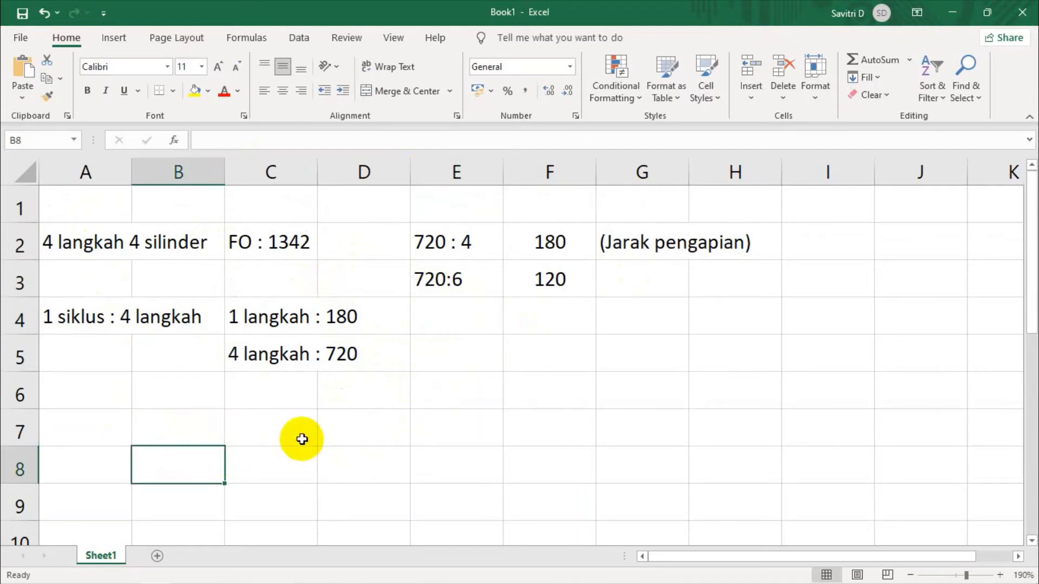
type("si")
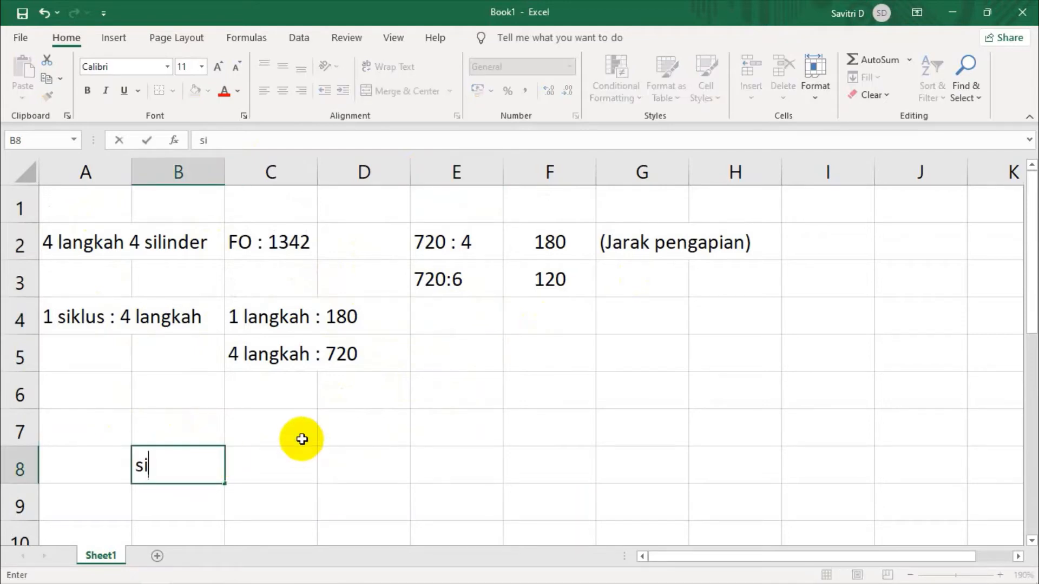
type("l no")
key("BackSpace")
key("BackSpace")
key("BackSpace")
key("BackSpace")
key("BackSpace")
key("BackSpace")
type("Sil no")
key("Return")
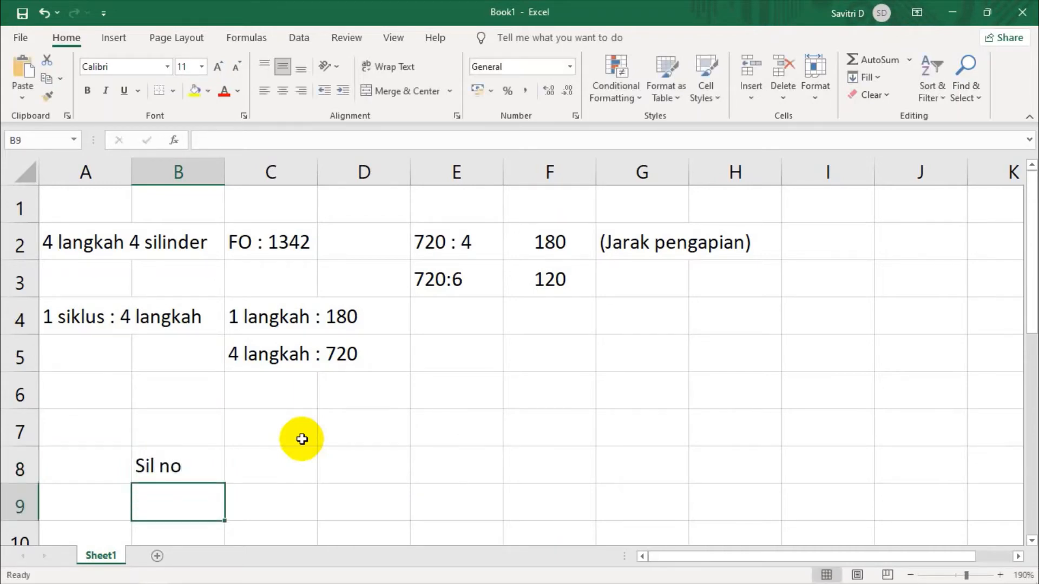
- List the cylinder numbers 1, 2, 3 and 4 in cells B9 to B12
type("1")
key("Return")
type("2")
key("Return")
type("3")
key("Return")
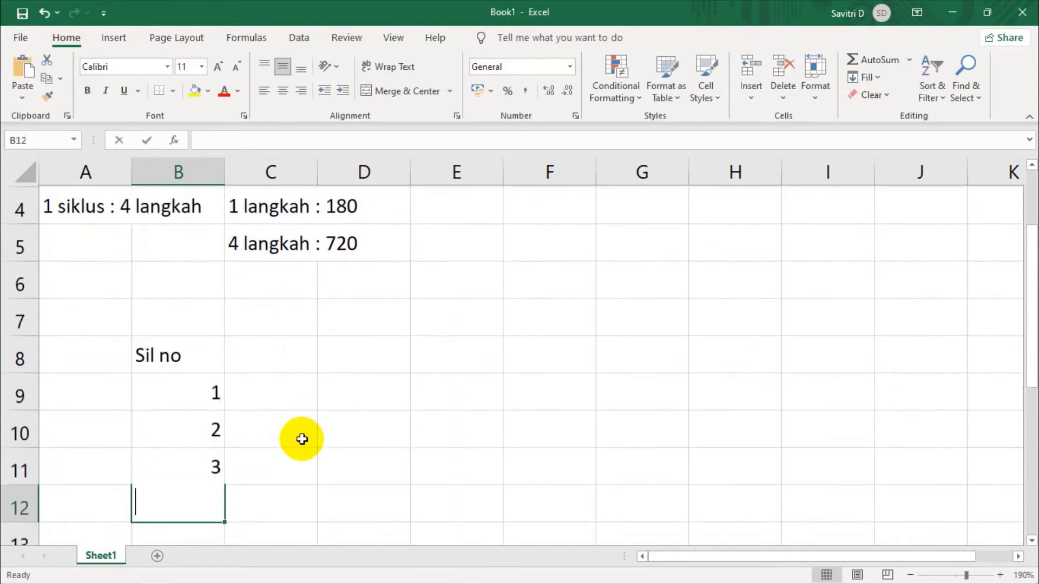
type("4")
key("Return")
- Center the "Sil no" heading and its cylinder numbers in cells B8:B12 horizontally
left_click_drag(190, 316, 186, 461)
left_click(283, 90)
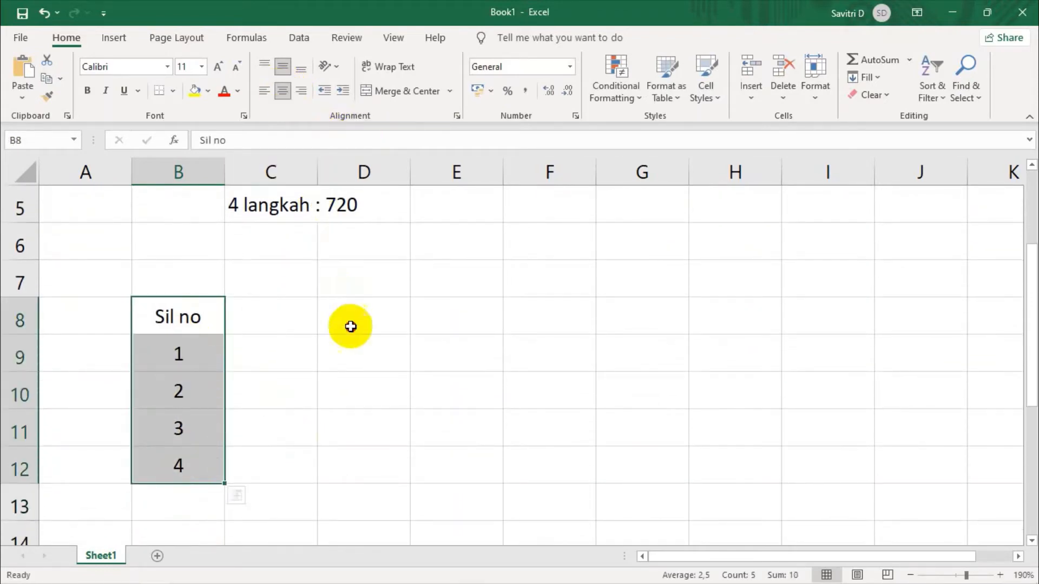
left_click(349, 324)
left_click(299, 353)
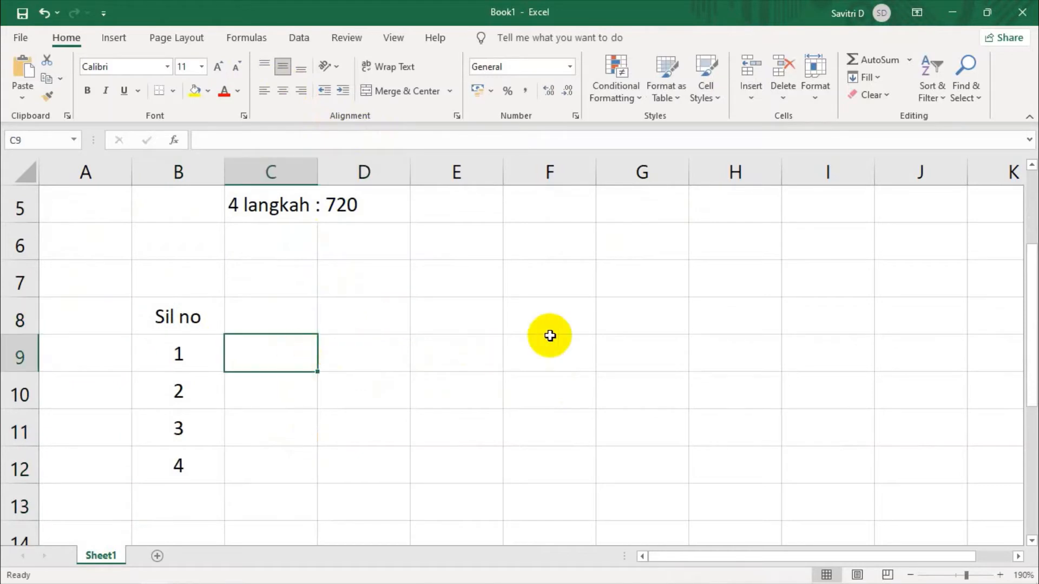
- Move the "FO : 1342" entry from cell C2 to cell D6
scroll(622, 334, "up", 1)
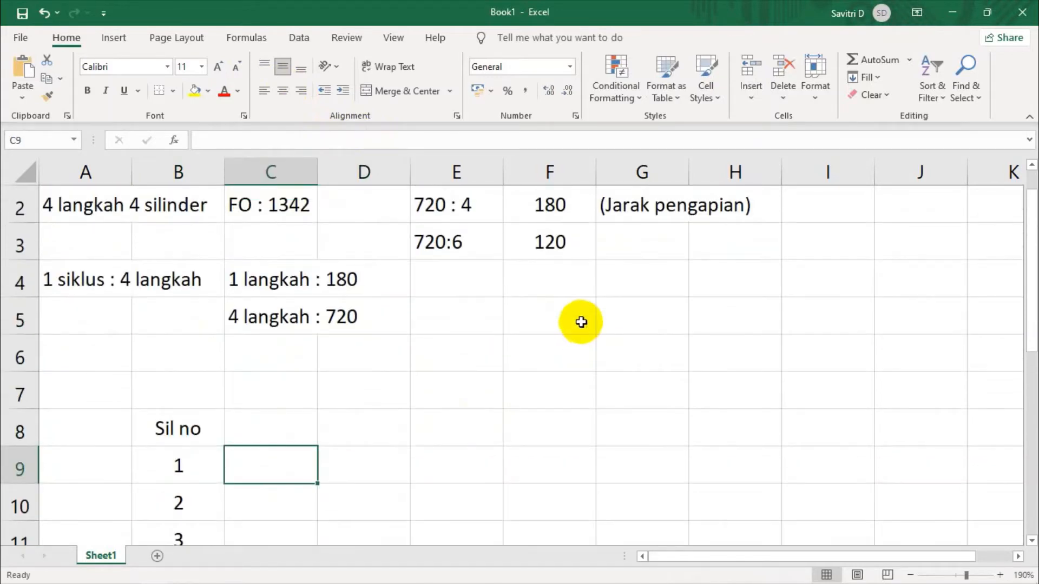
left_click(274, 202)
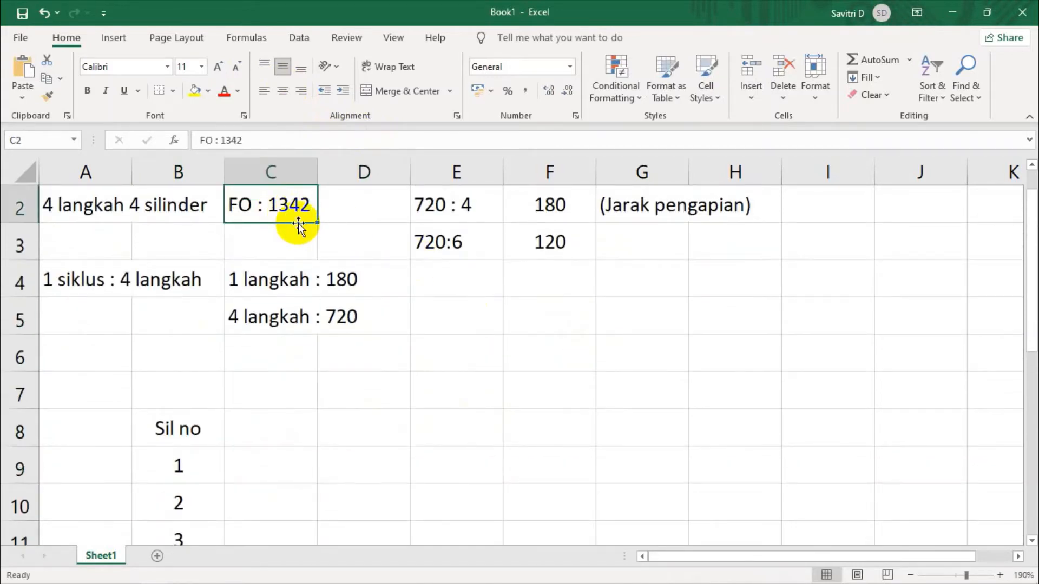
left_click_drag(301, 223, 400, 368)
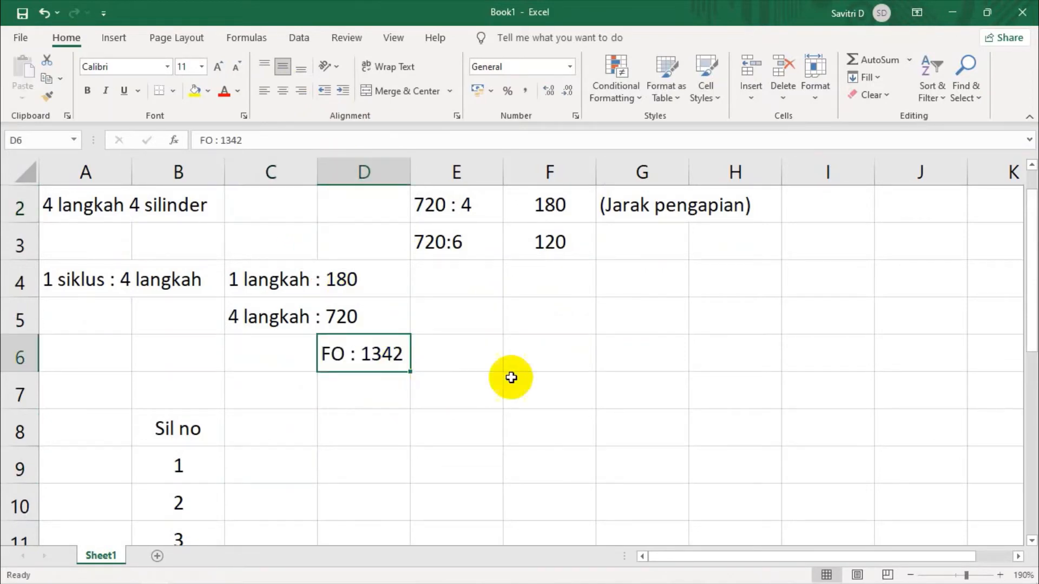
left_click(512, 377)
- Insert a blank row above row 7 to add space over the cylinder table
scroll(622, 373, "up", 1)
scroll(625, 376, "down", 1)
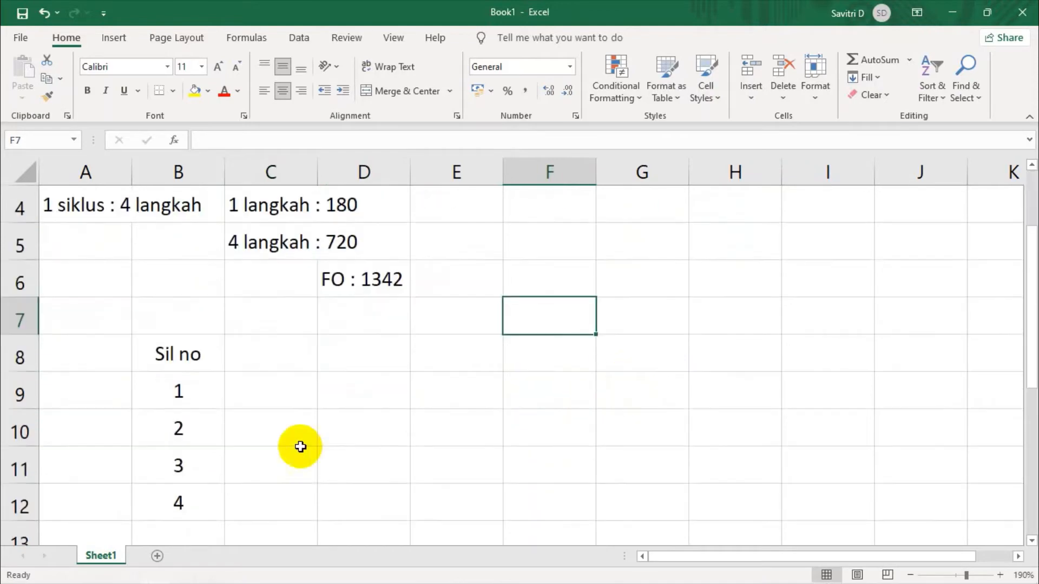
left_click(25, 320)
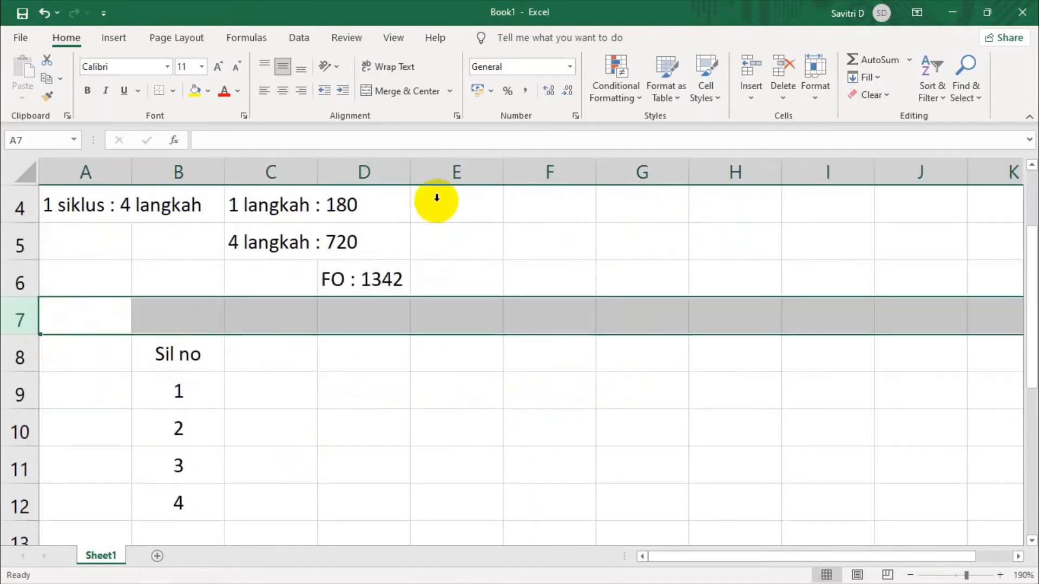
left_click(752, 69)
left_click(649, 396)
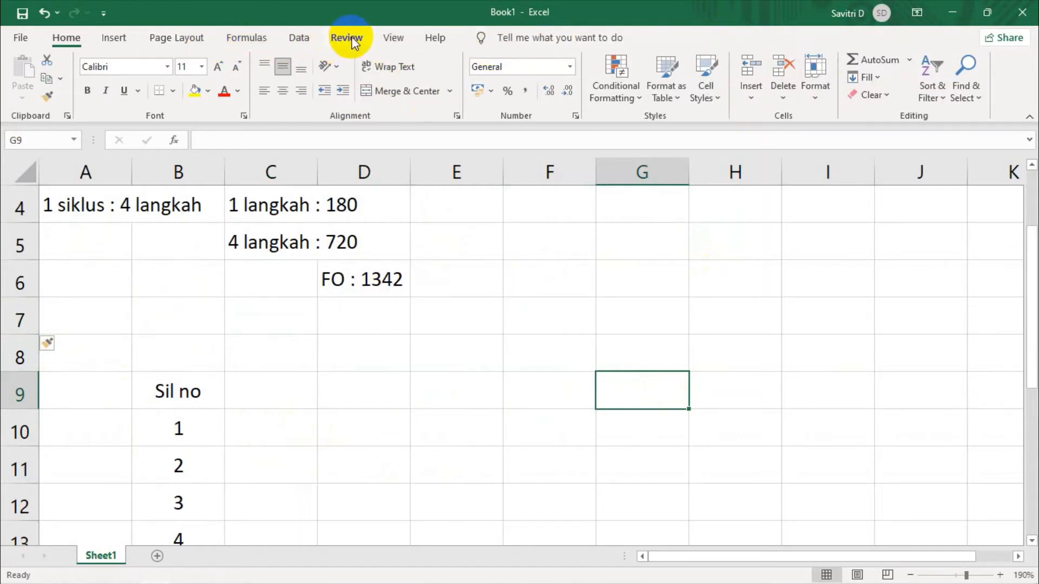
left_click(120, 39)
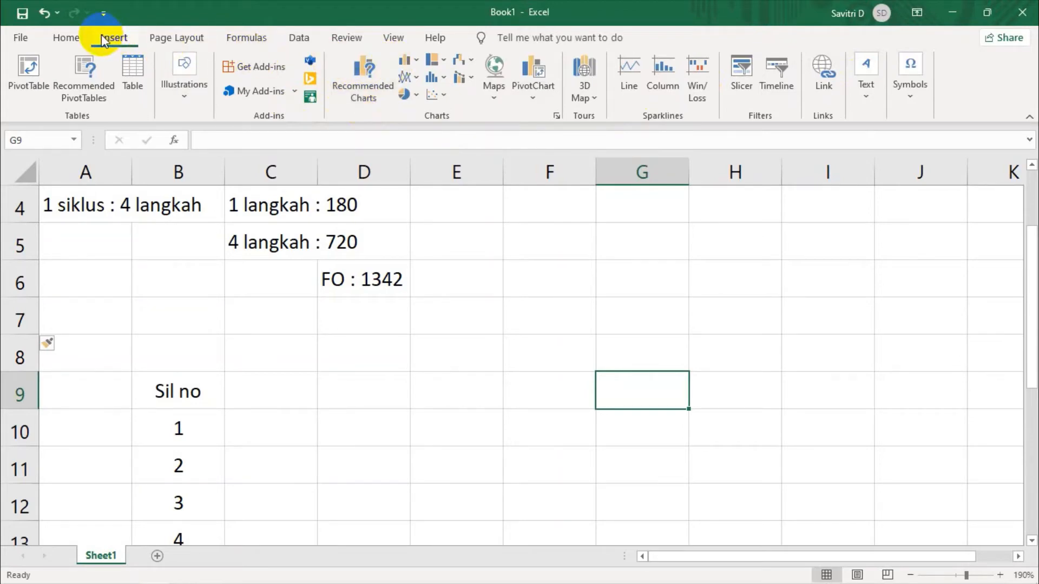
left_click(21, 39)
left_click(22, 45)
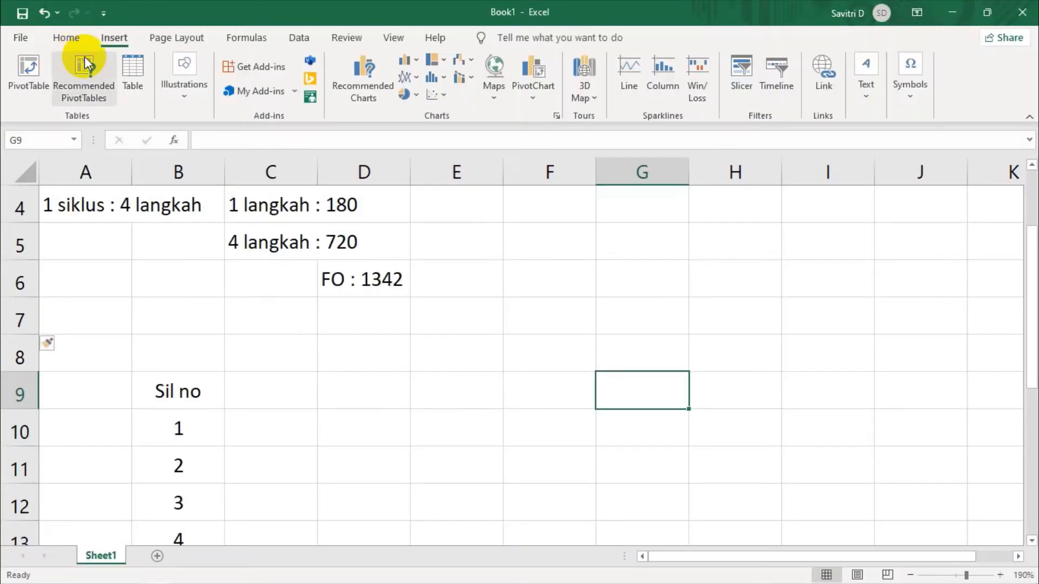
left_click(69, 39)
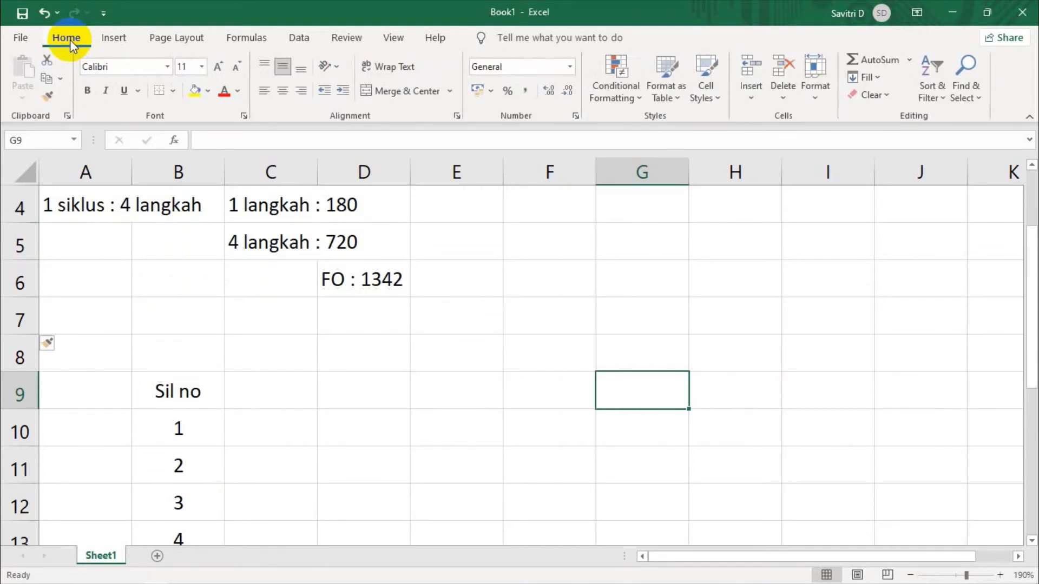
- Insert a text box containing "0" over cell C9, beside the "Sil no" heading
left_click(126, 39)
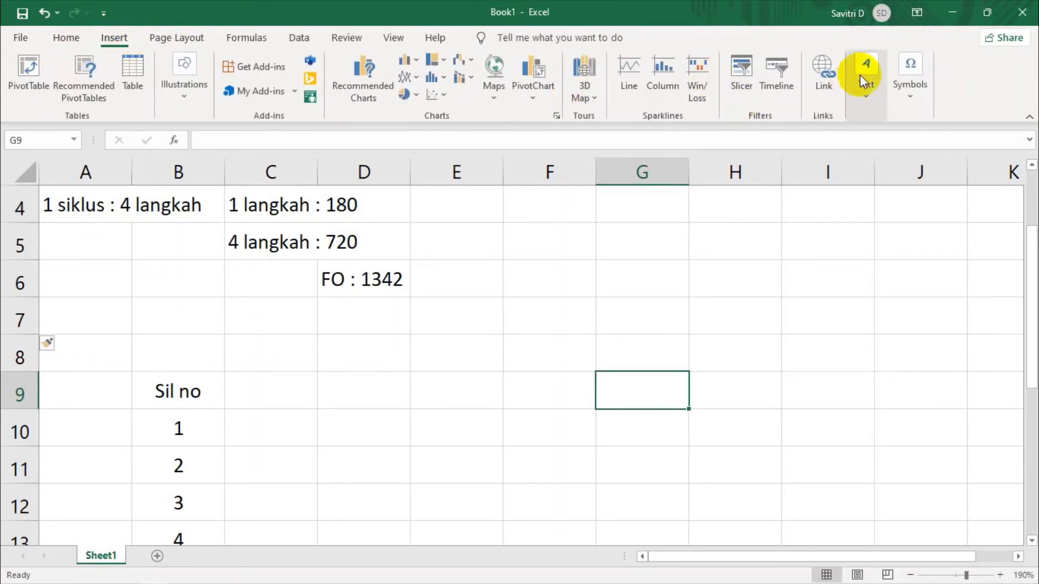
left_click(871, 88)
left_click(862, 150)
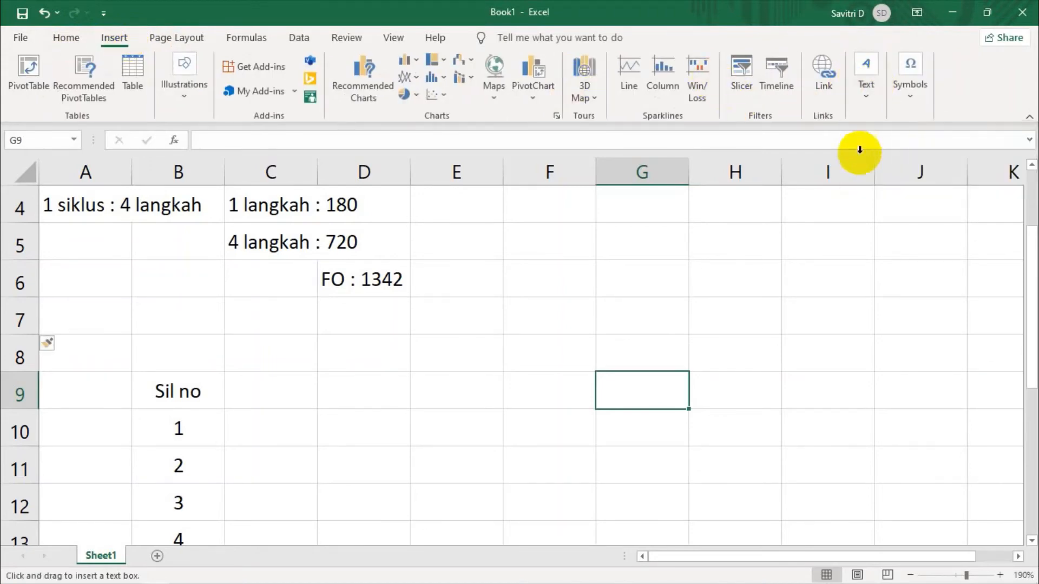
left_click(243, 382)
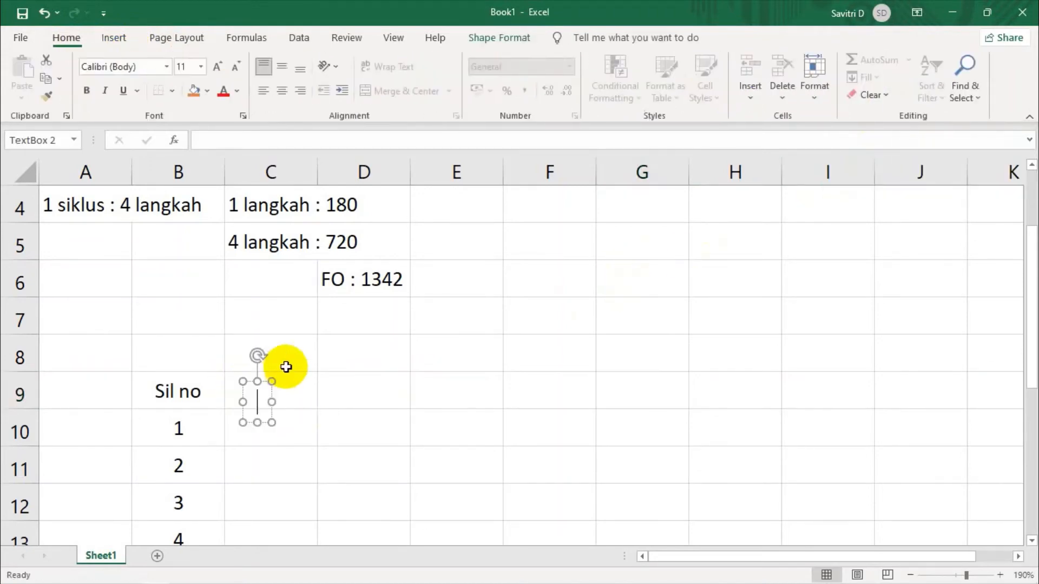
type("0")
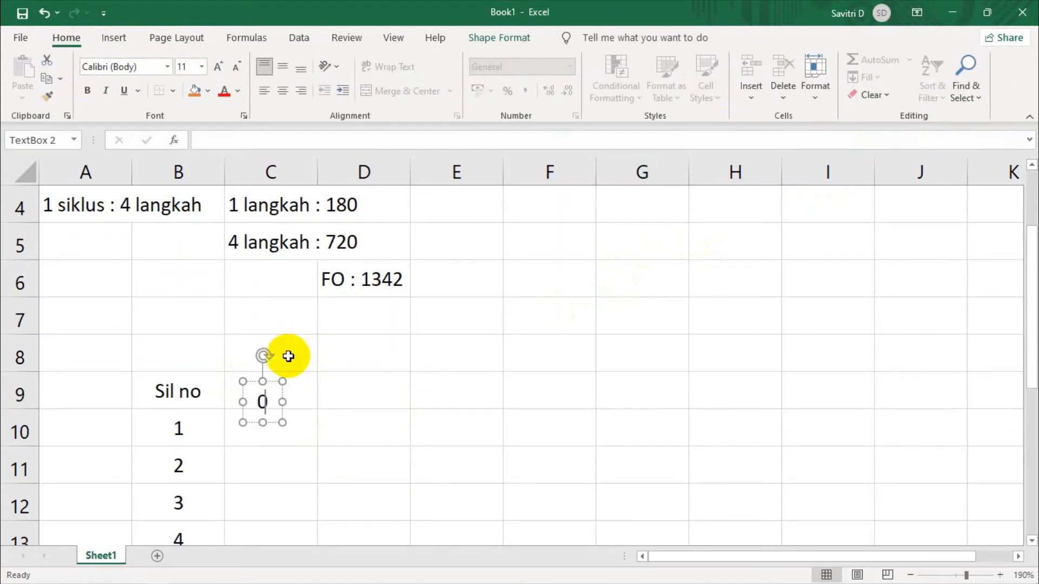
left_click(333, 377)
left_click(265, 400)
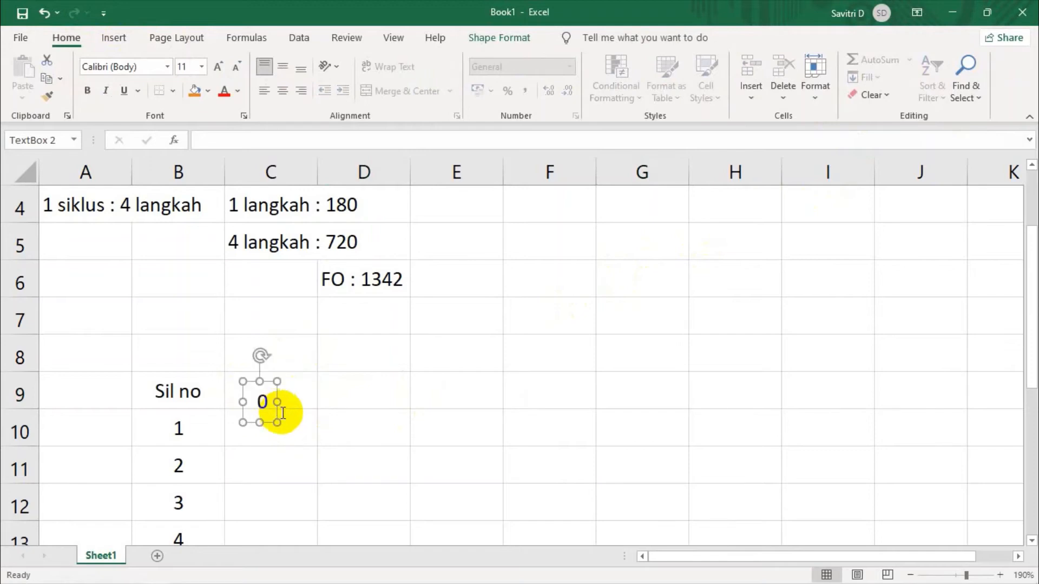
- Move the "0" text box onto the boundary between columns B and C in row 9
double_click(273, 403)
double_click(273, 402)
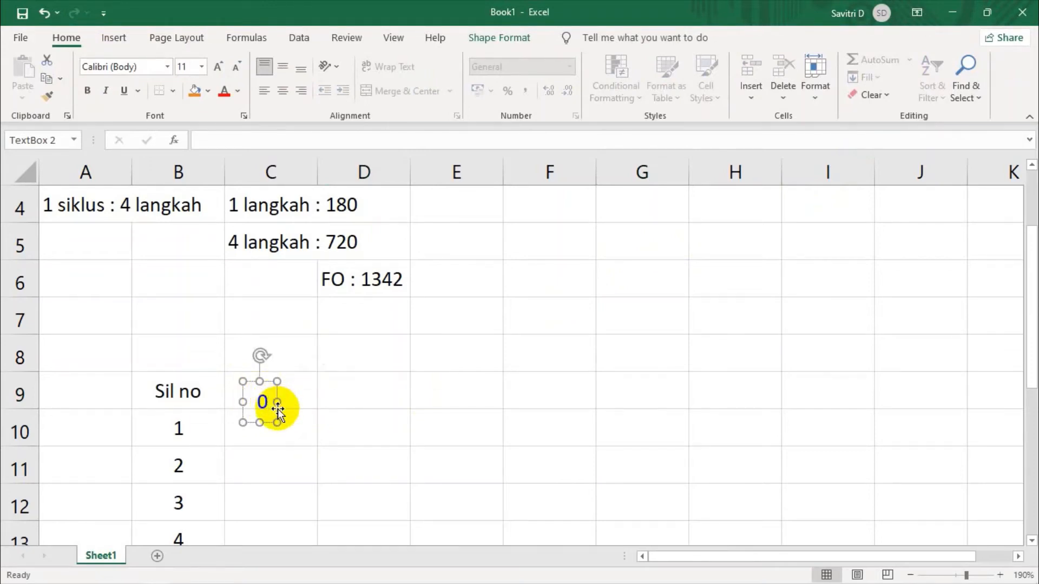
left_click_drag(275, 407, 241, 394)
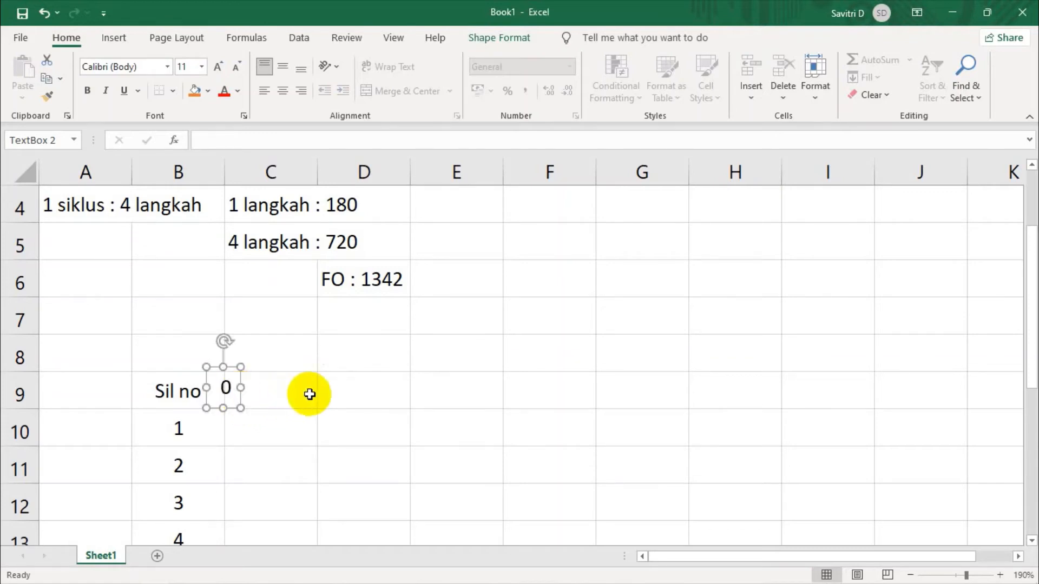
- Paste a copy of the text box near the column C–D boundary in row 9, with the text 180 widened onto one line
left_click(365, 382)
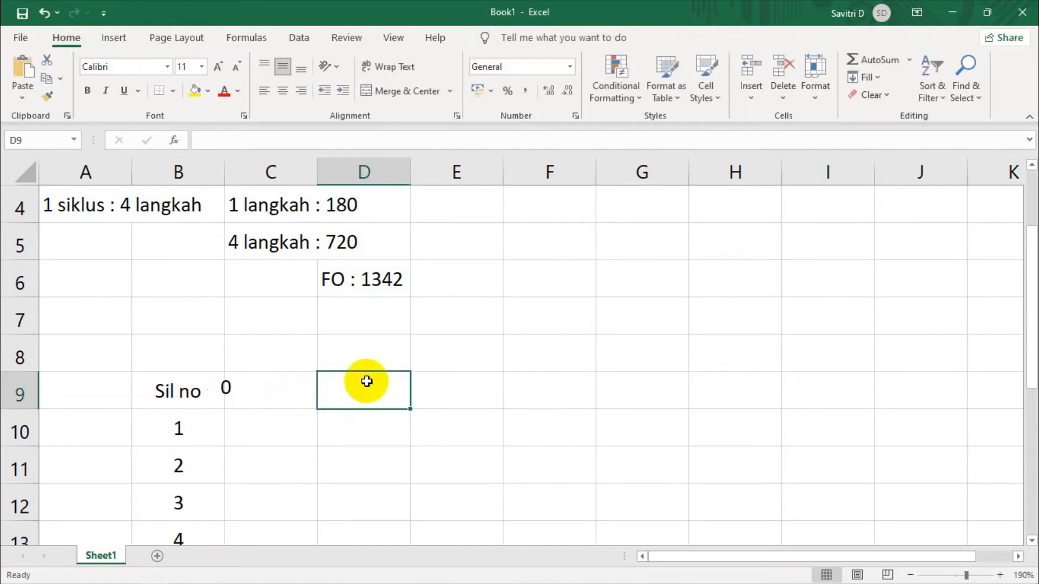
key("ctrl+v")
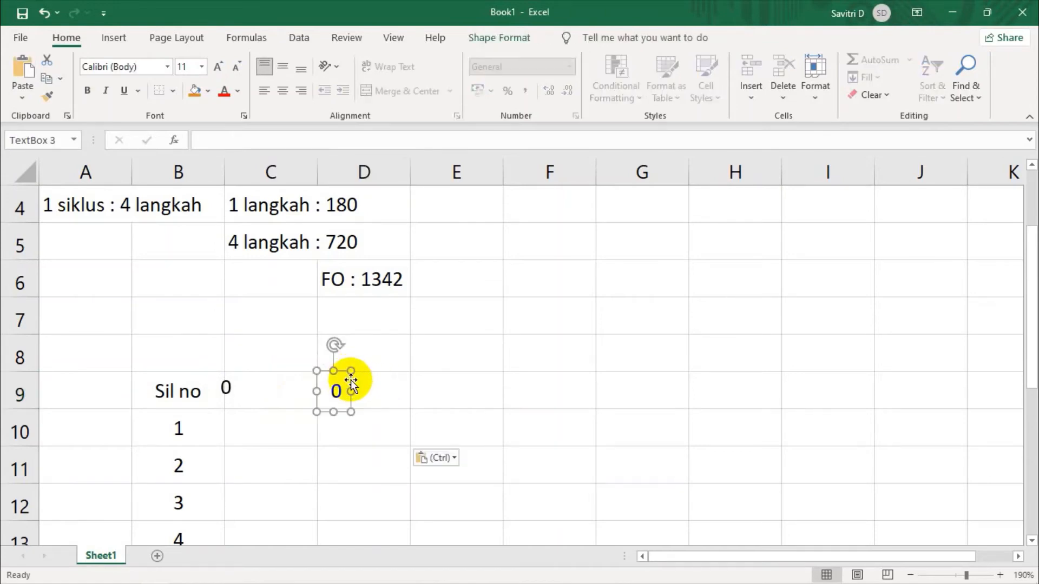
left_click_drag(350, 382, 330, 380)
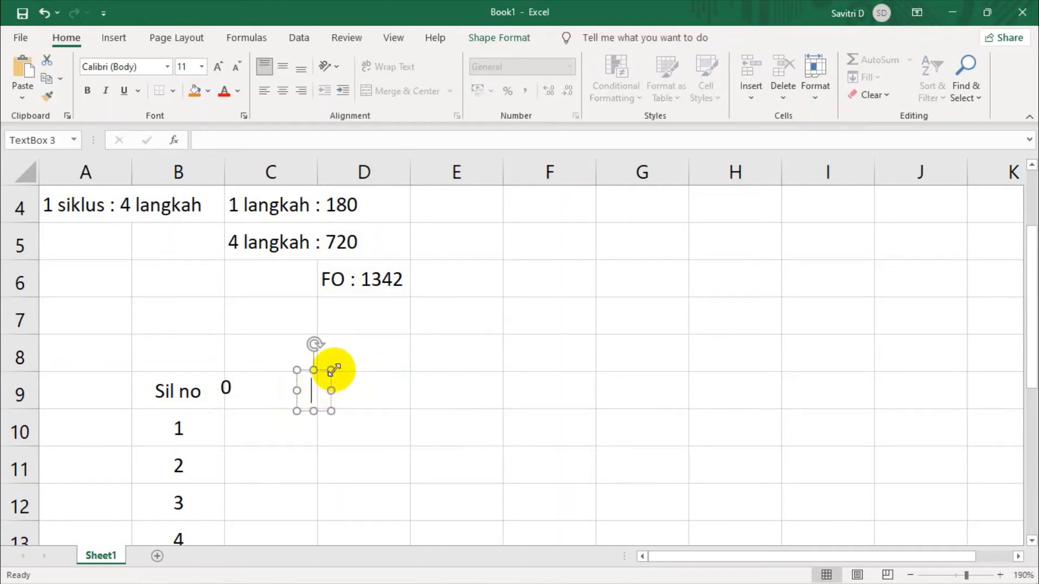
type("80")
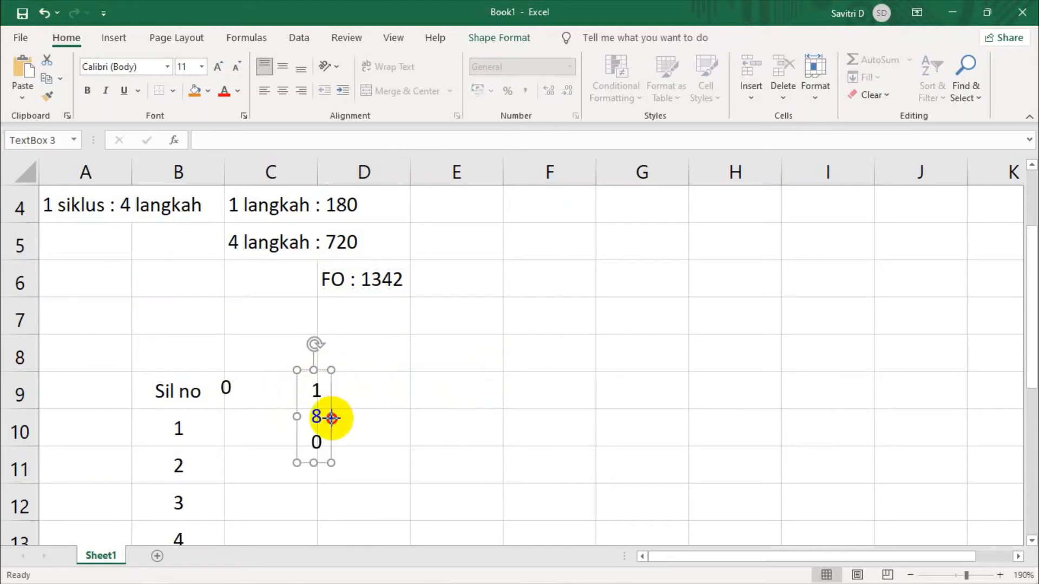
left_click_drag(331, 417, 359, 390)
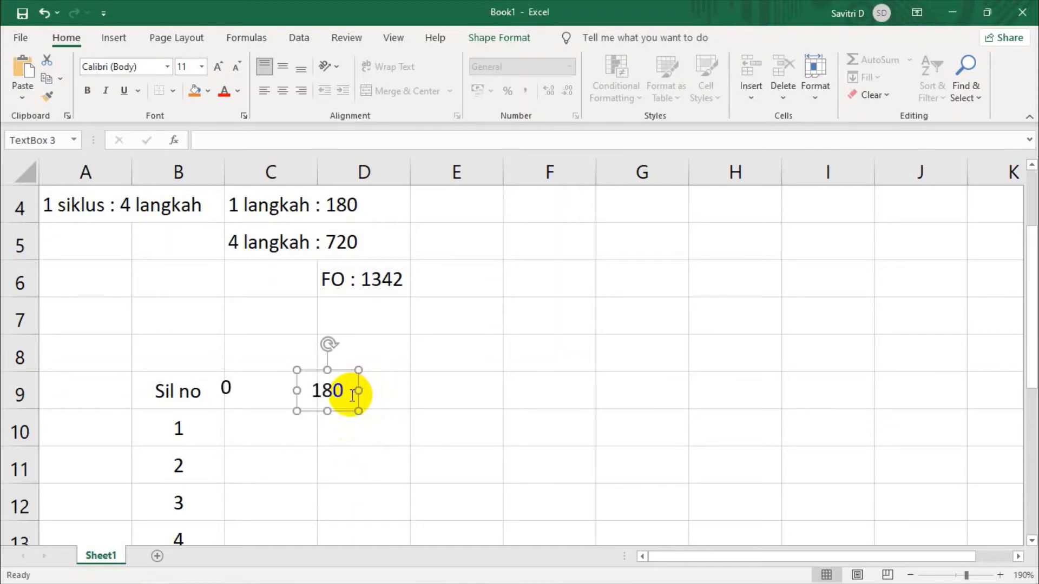
- Nudge the "180" text box left to center it on the column C–D boundary
key("Left")
key("Left")
key("Left")
key("Left")
key("Left")
key("Left")
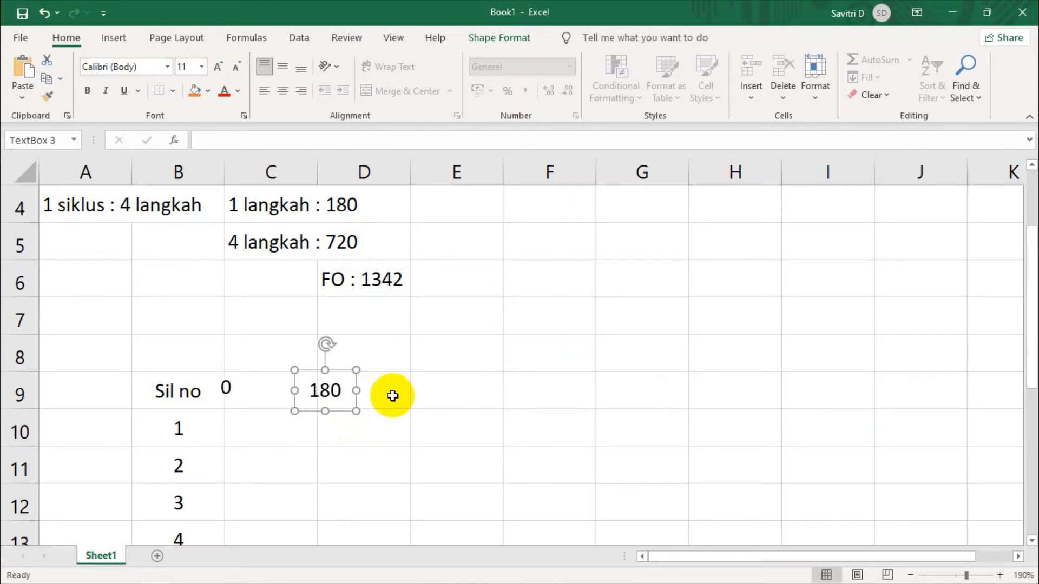
key("Left")
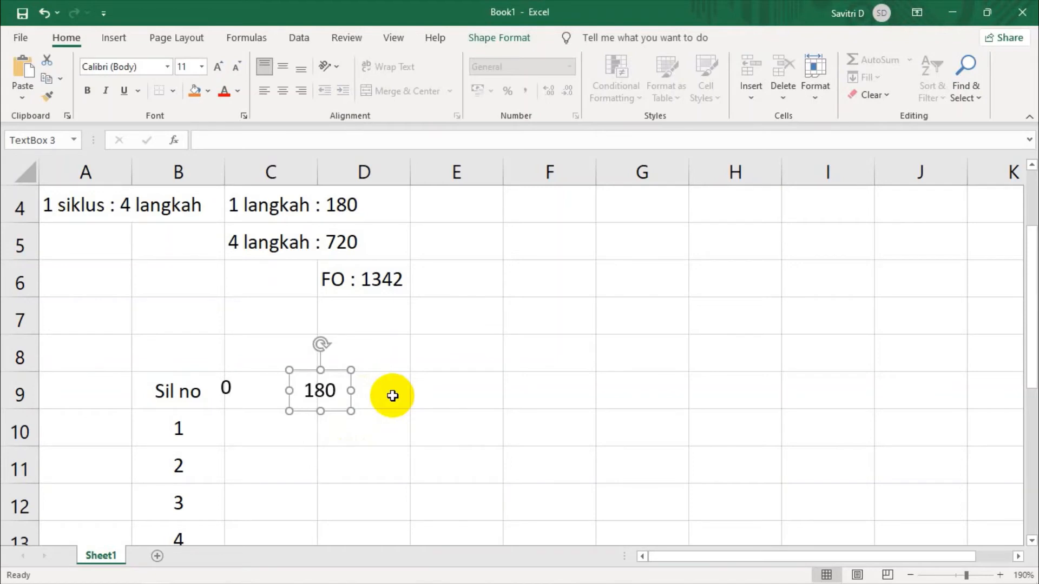
- Paste a copy of the "180" text box and place it over the column D–E boundary in row 9
left_click(427, 385)
left_click(343, 389)
double_click(324, 385)
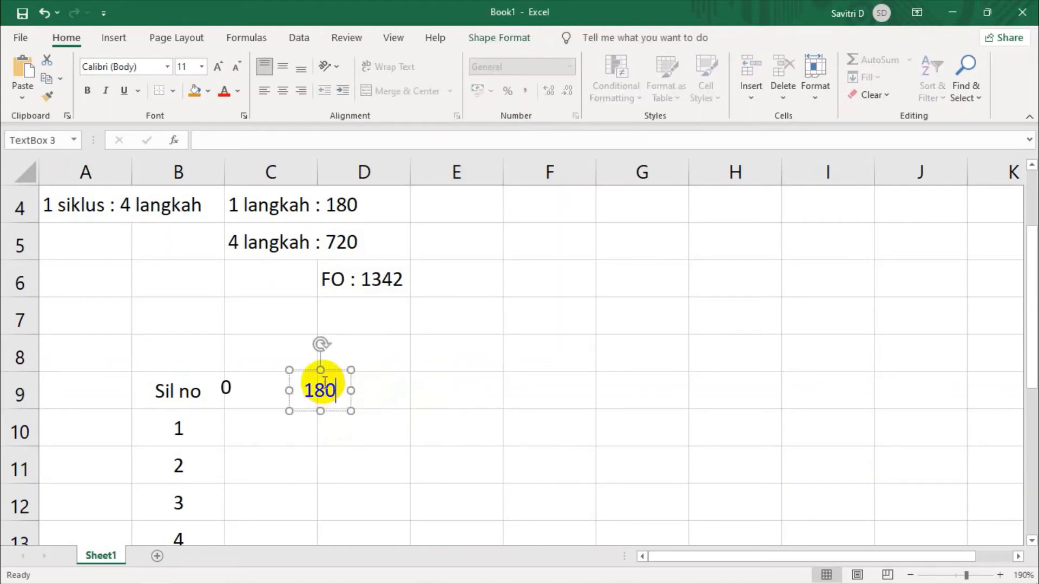
left_click(490, 380)
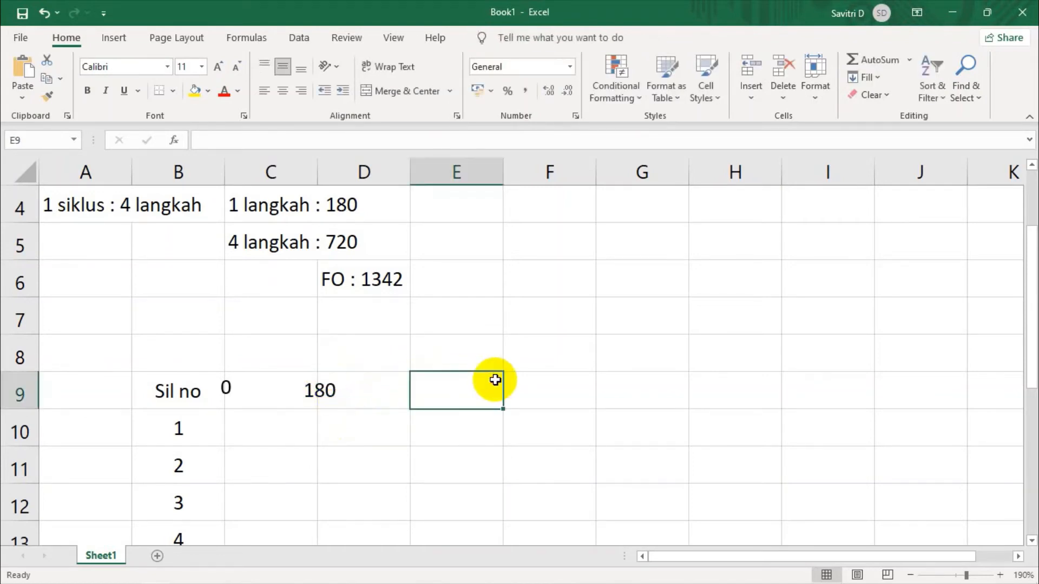
key("ctrl+v")
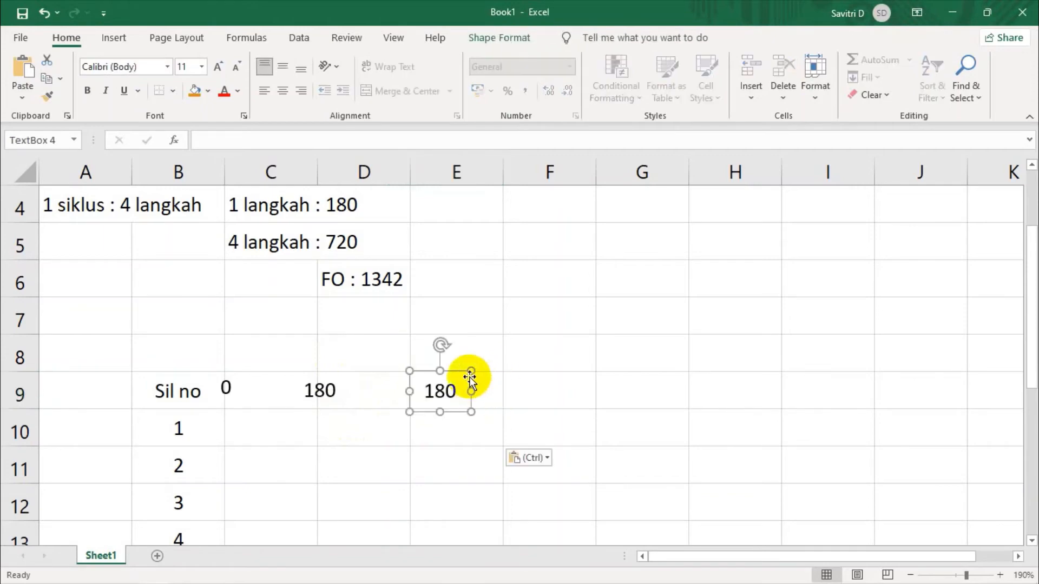
left_click_drag(457, 371, 431, 368)
- Change the text of the box over the column D–E boundary to 360 on a single line
double_click(414, 388)
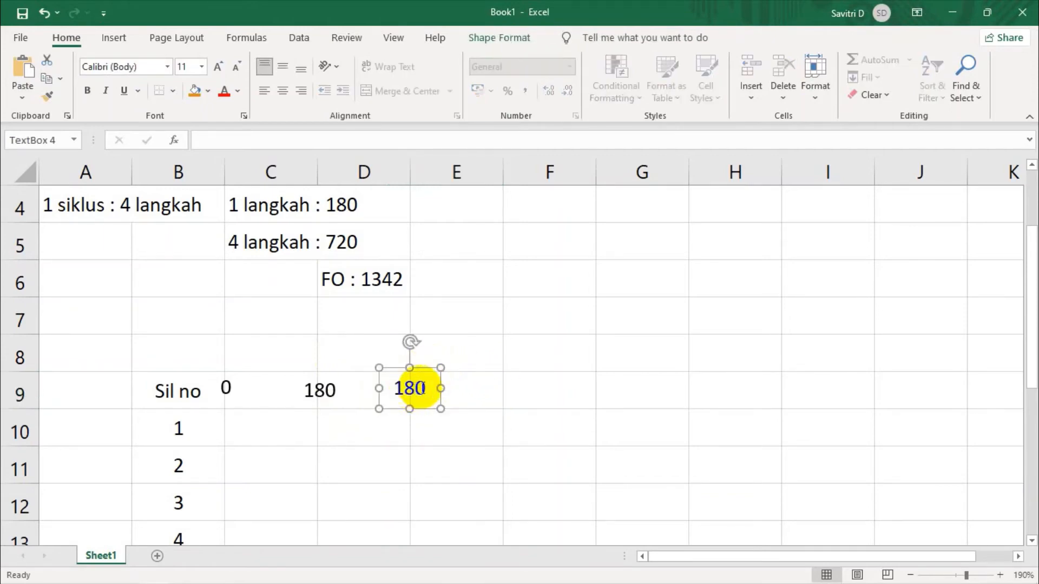
left_click(414, 388)
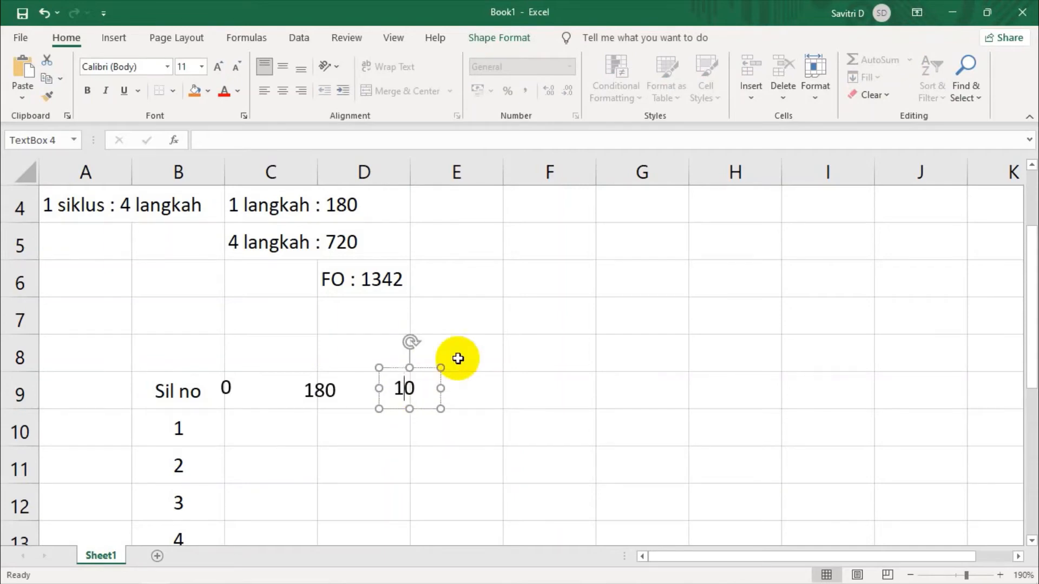
type("60")
key("Return")
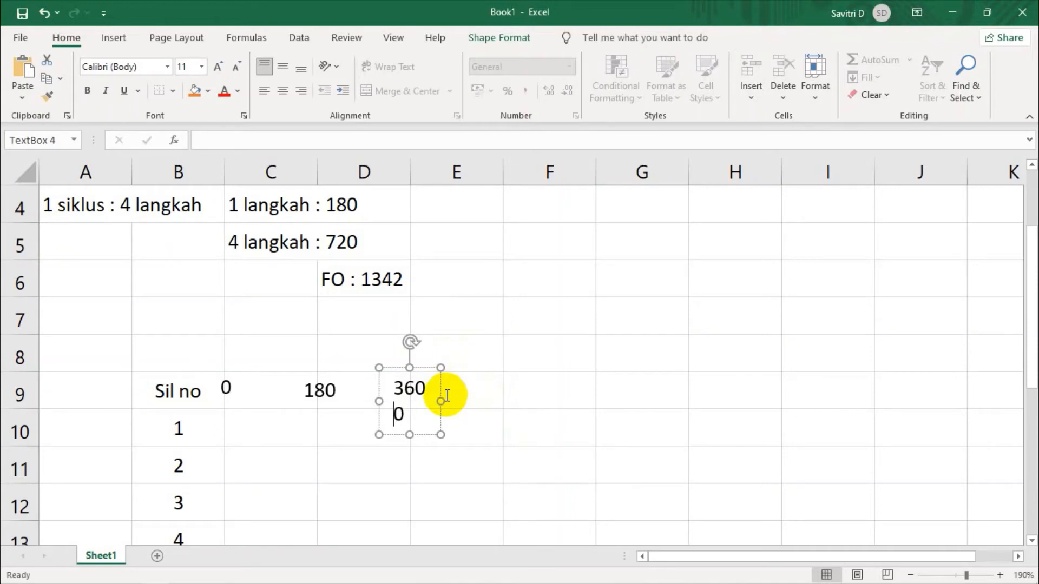
key("Delete")
key("BackSpace")
- Paste another angle text box over the column E–F boundary in row 9 and change its text to 540
left_click(575, 409)
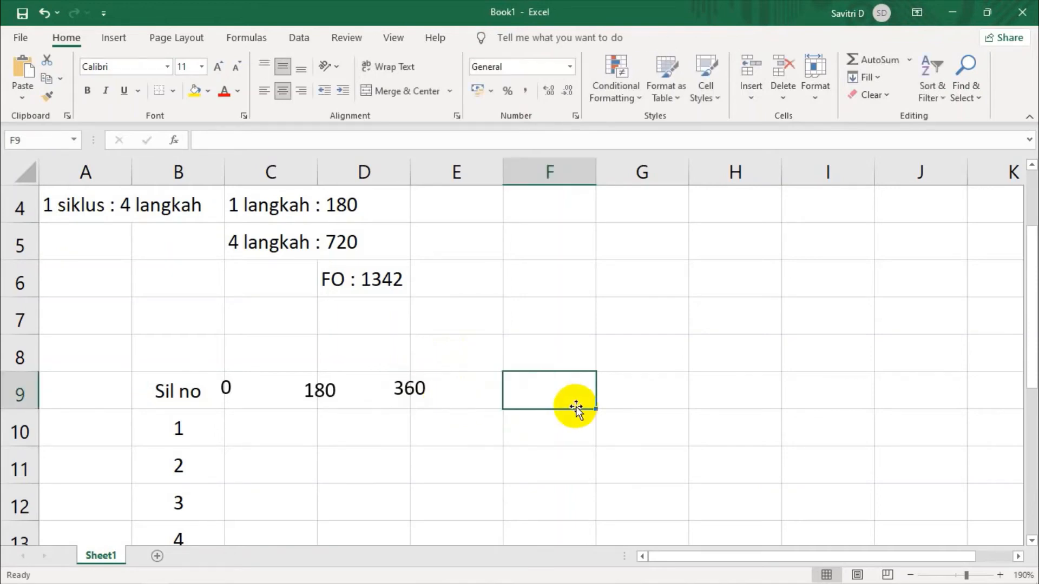
key("ctrl+v")
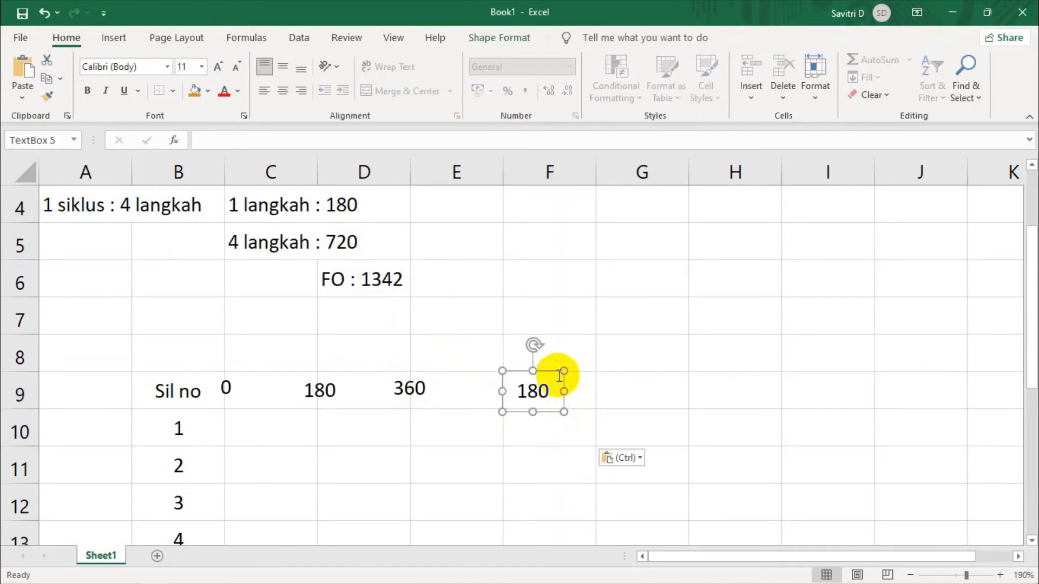
left_click_drag(551, 373, 522, 371)
double_click(506, 390)
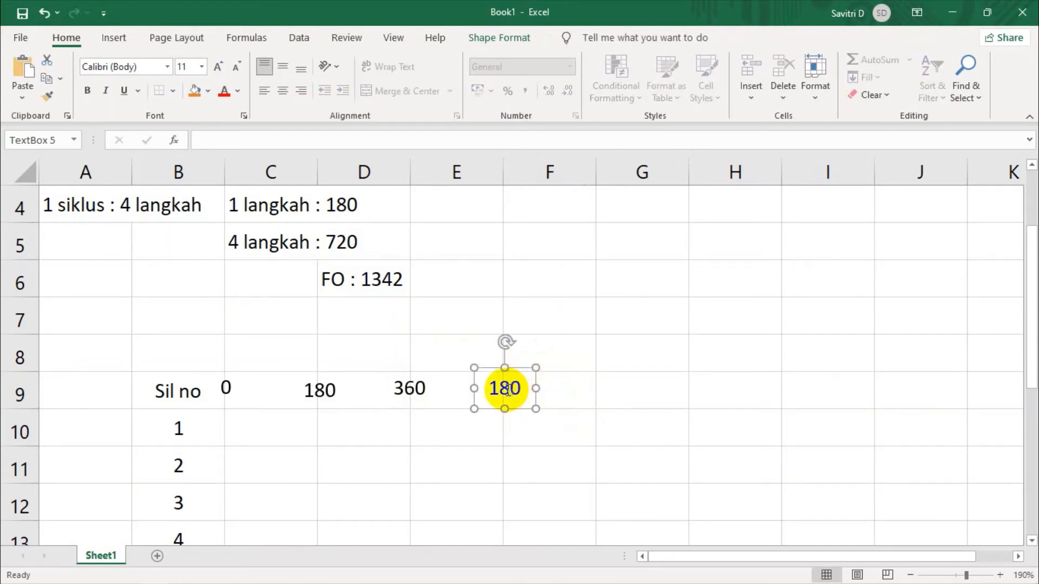
left_click(507, 390)
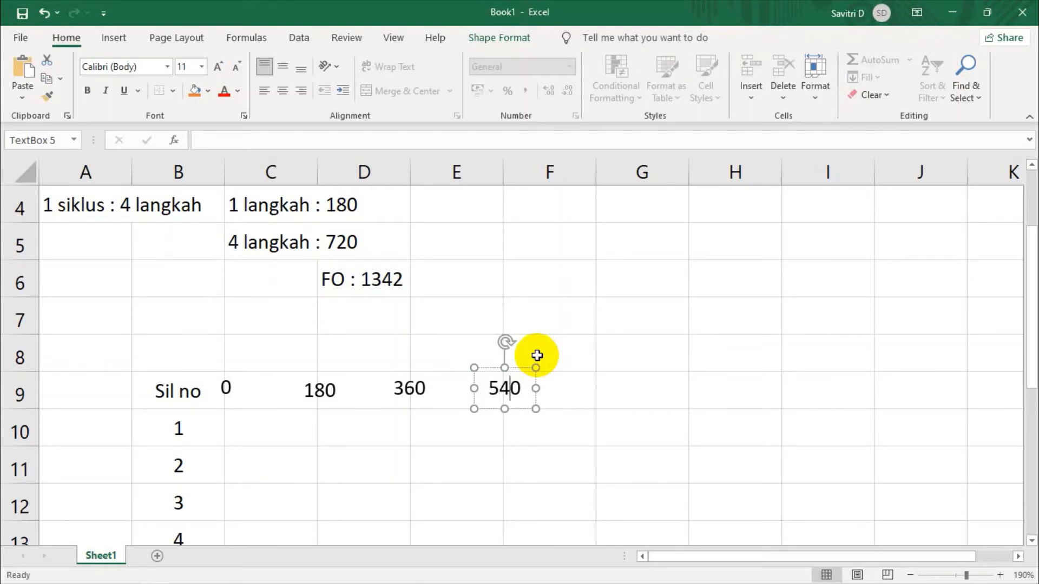
- Paste another angle text box over the column F–G boundary in row 9 and change its text to 720
left_click(604, 390)
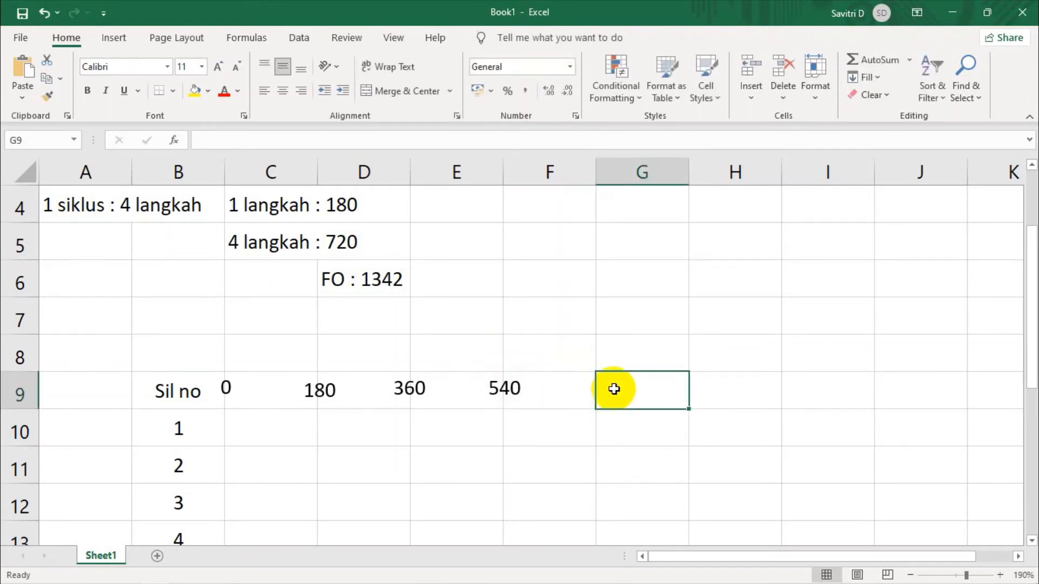
key("ctrl+v")
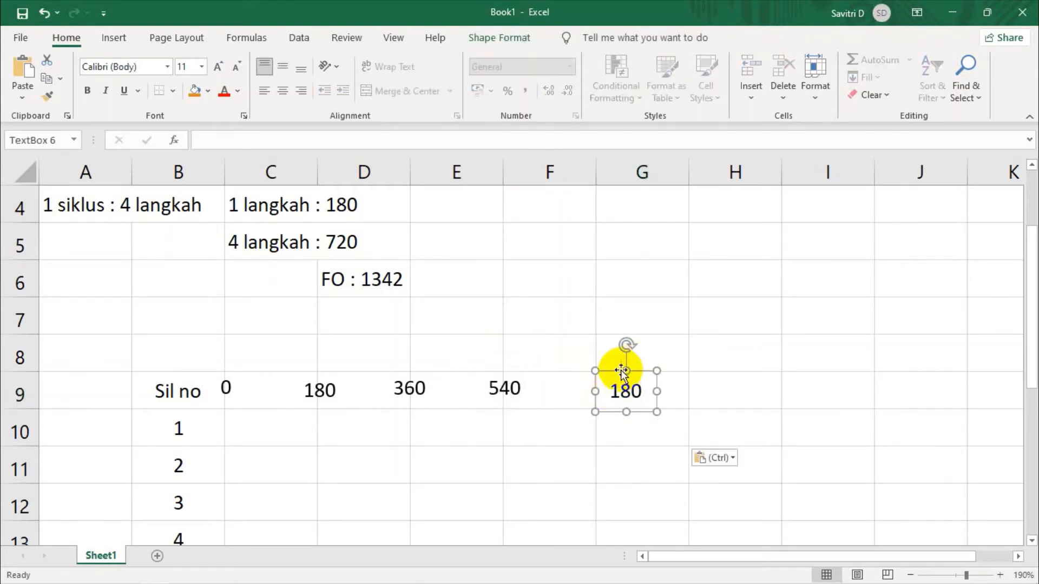
left_click_drag(611, 368, 585, 365)
left_click(599, 386)
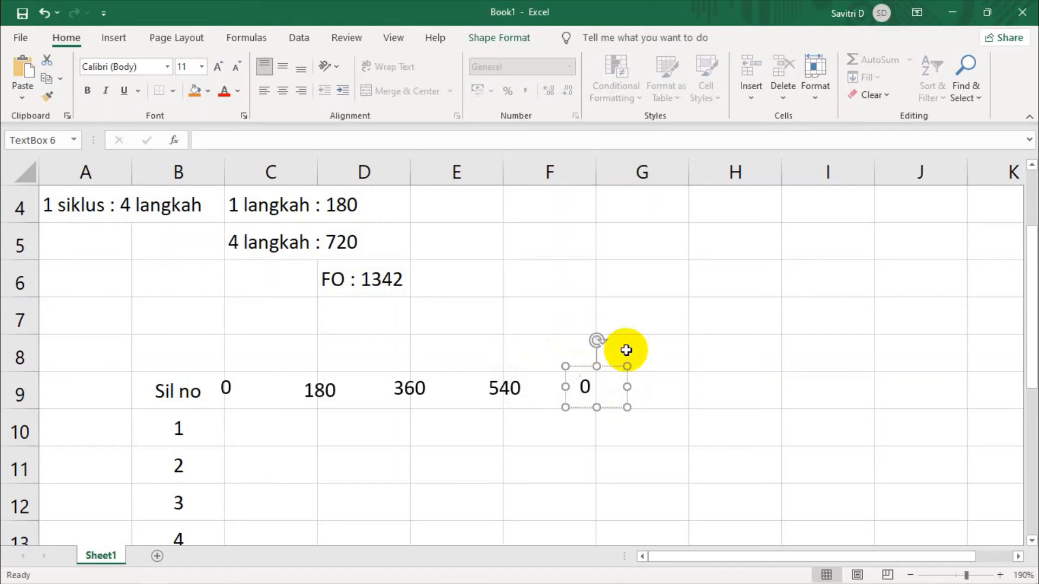
left_click(725, 394)
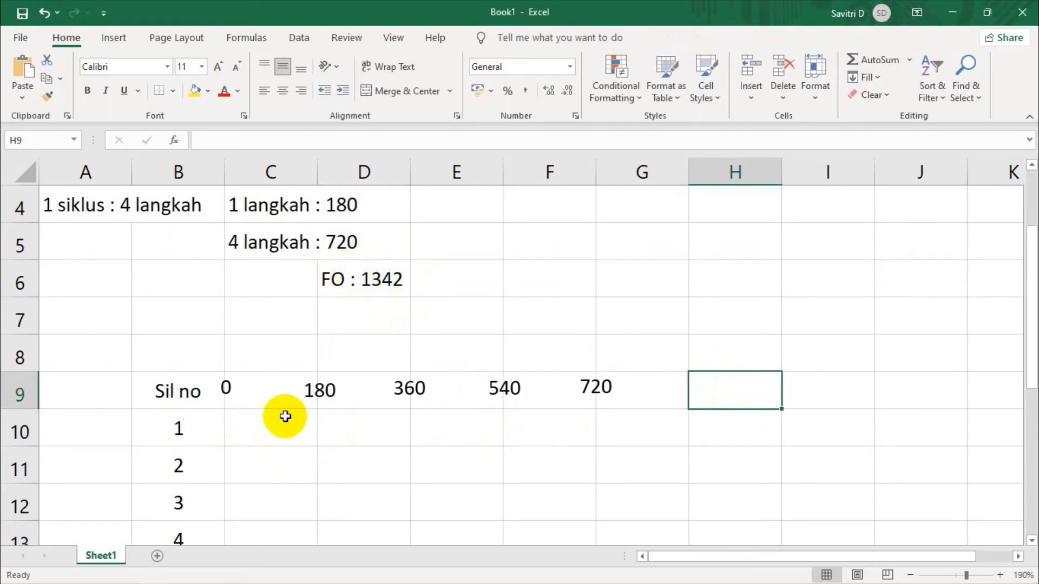
- Enter K in cell C10 for cylinder 1 and center the table cells C10:F13 horizontally
left_click(259, 441)
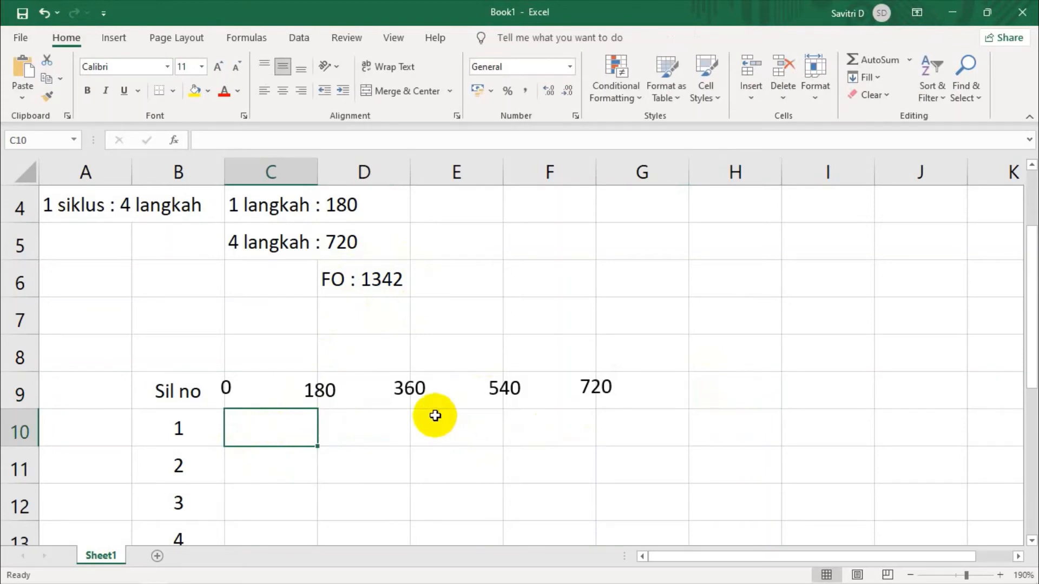
type("K")
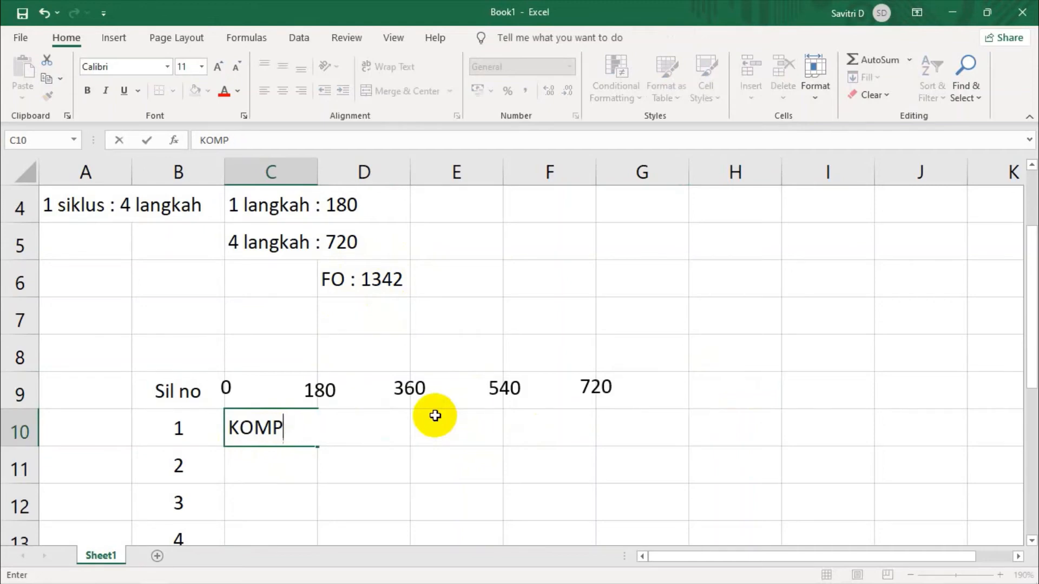
key("Return")
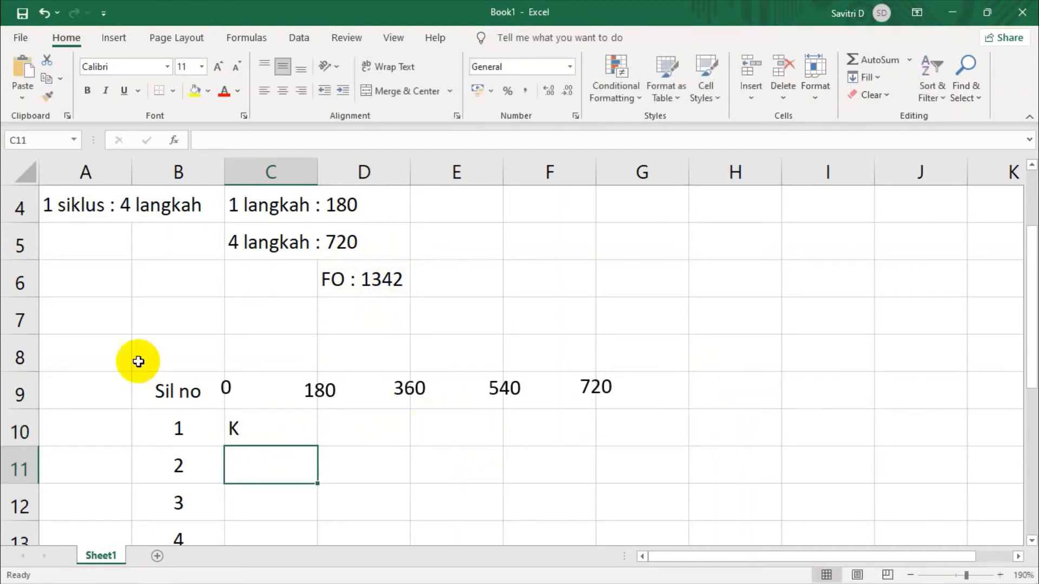
left_click_drag(269, 420, 547, 514)
left_click(291, 93)
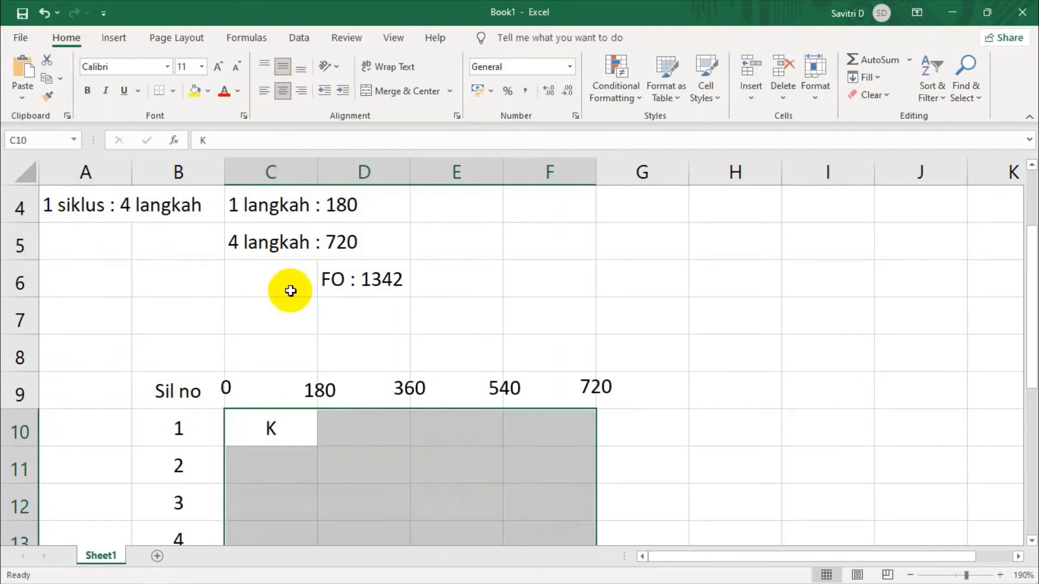
- Enter K in cell D12 for cylinder 3 in the 180–360 interval
left_click(290, 429)
left_click(392, 431)
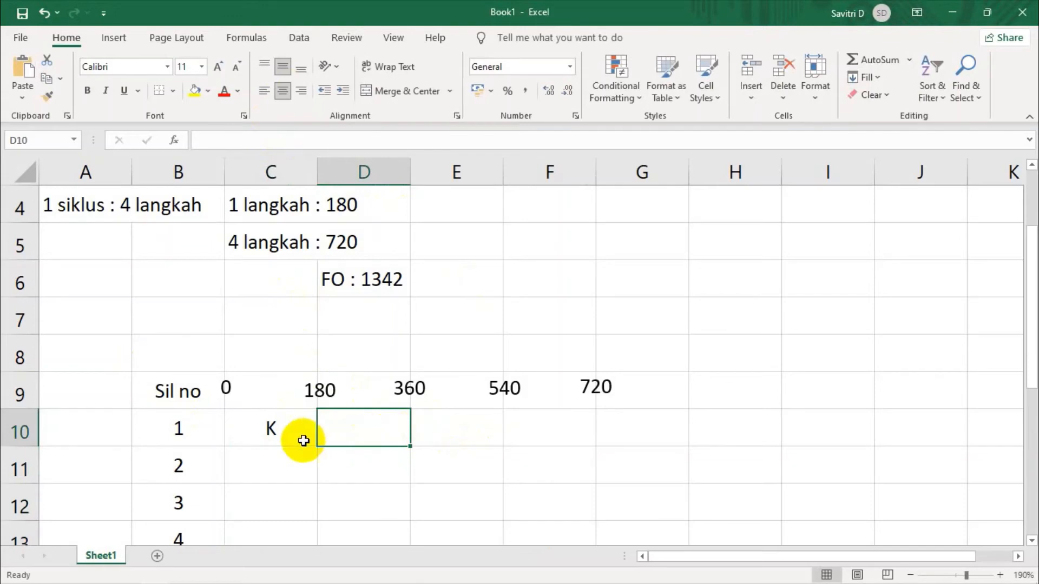
left_click(274, 430)
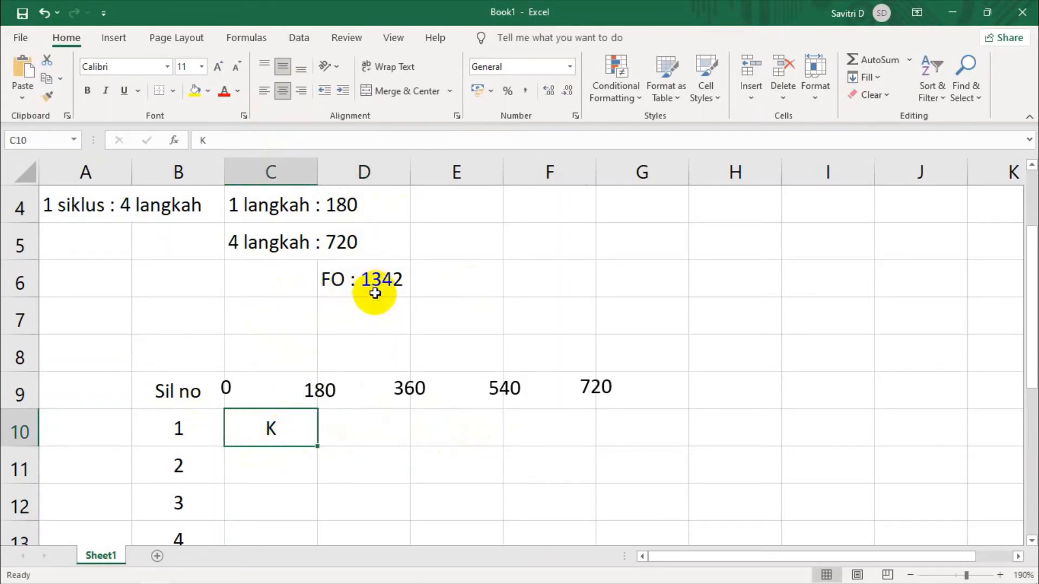
left_click(289, 495)
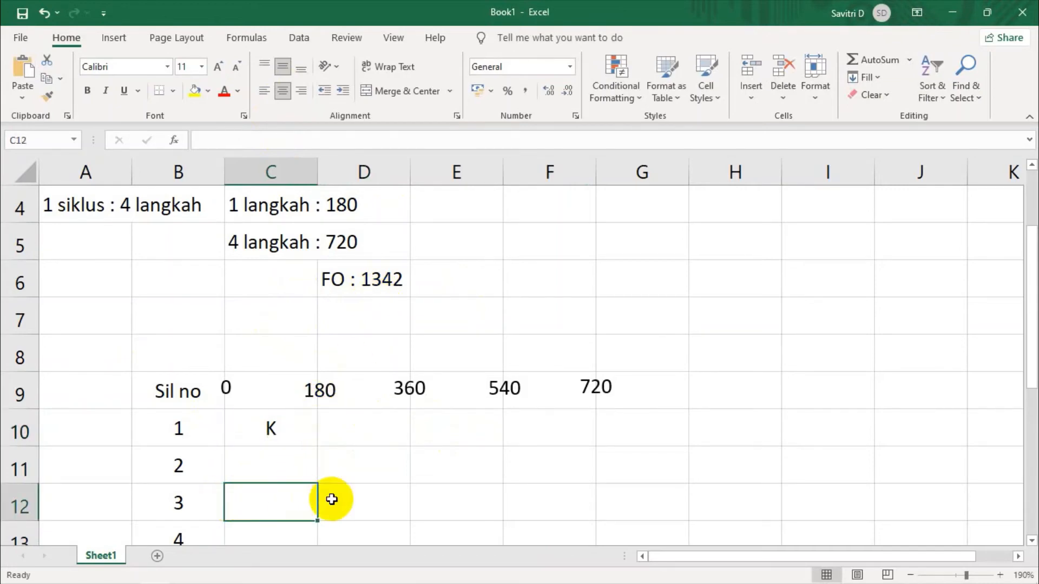
left_click(354, 501)
type("K")
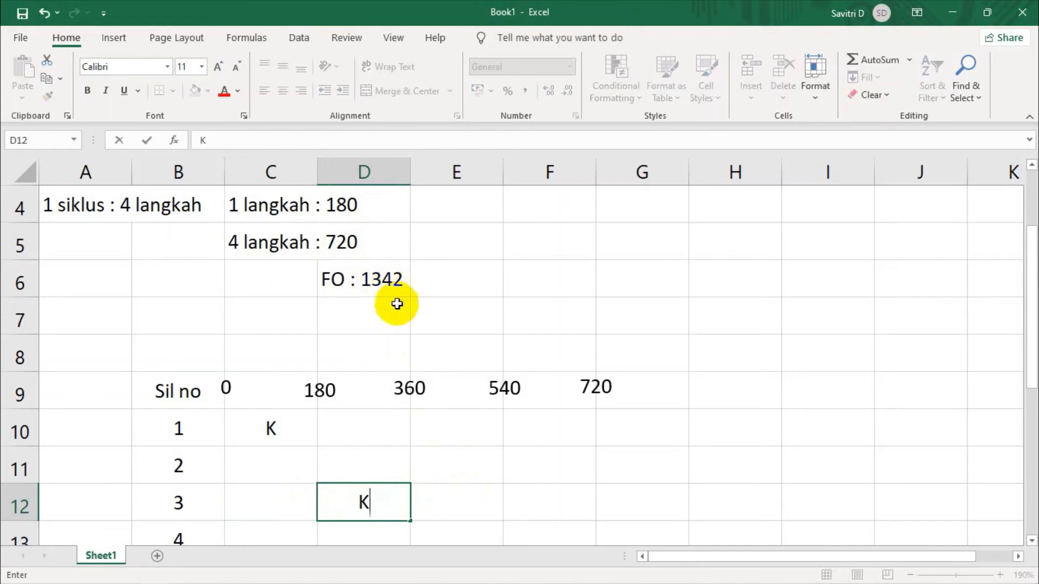
- Enter K in cell E13 for cylinder 4 in the 360–540 interval
scroll(529, 410, "down", 1)
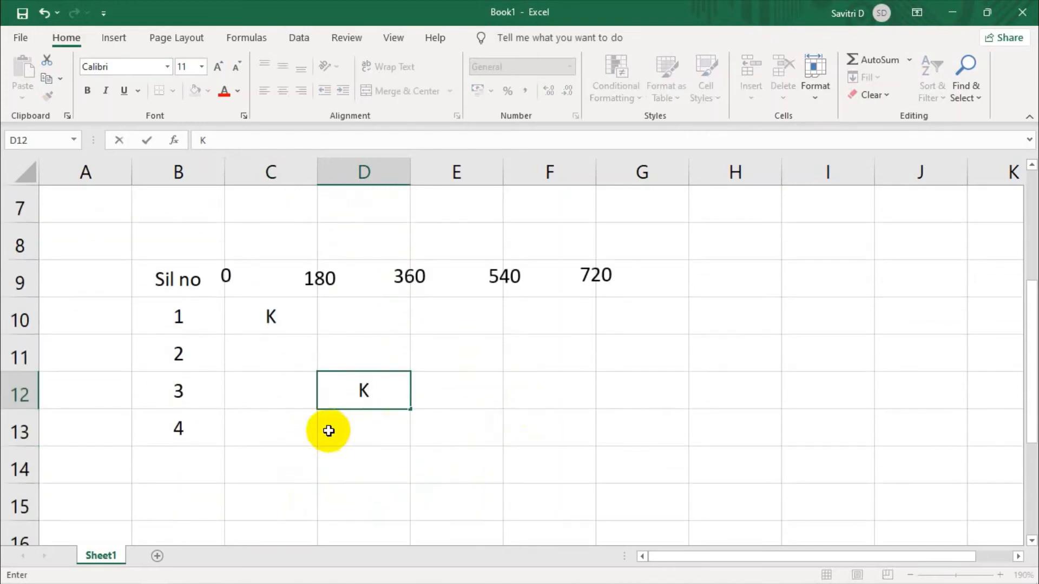
left_click(446, 428)
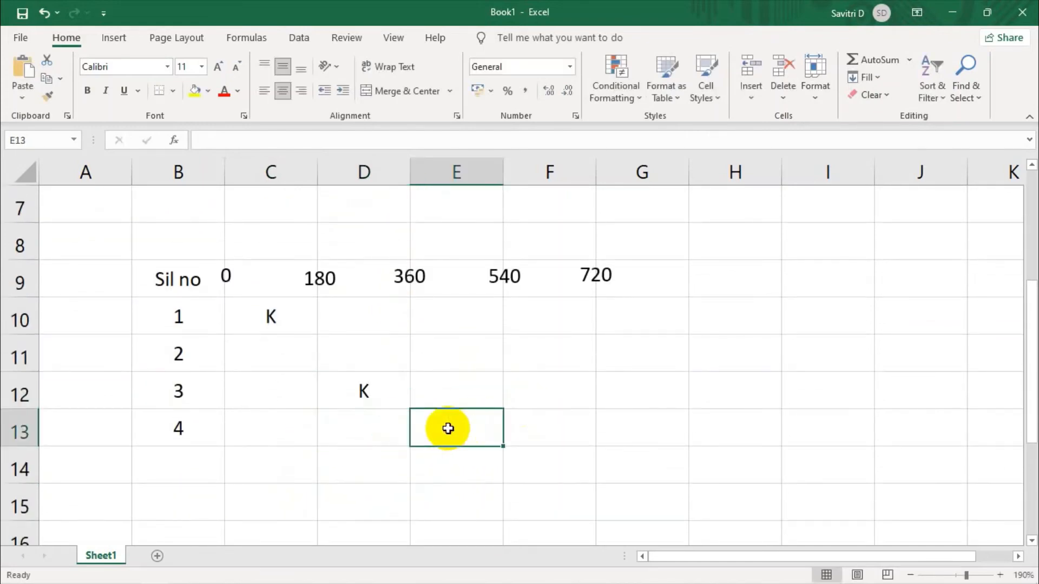
type("4")
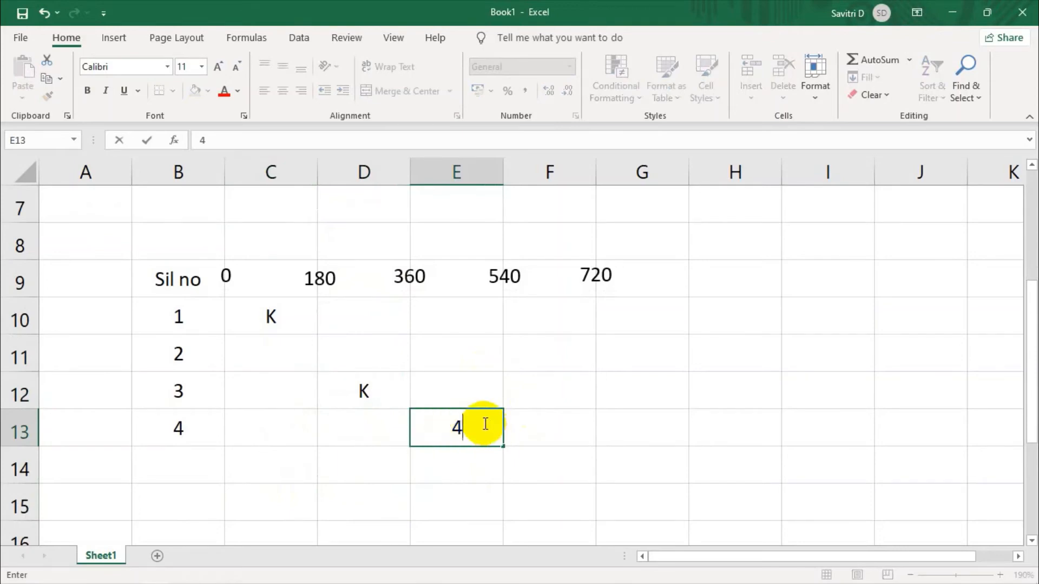
key("BackSpace")
type("K")
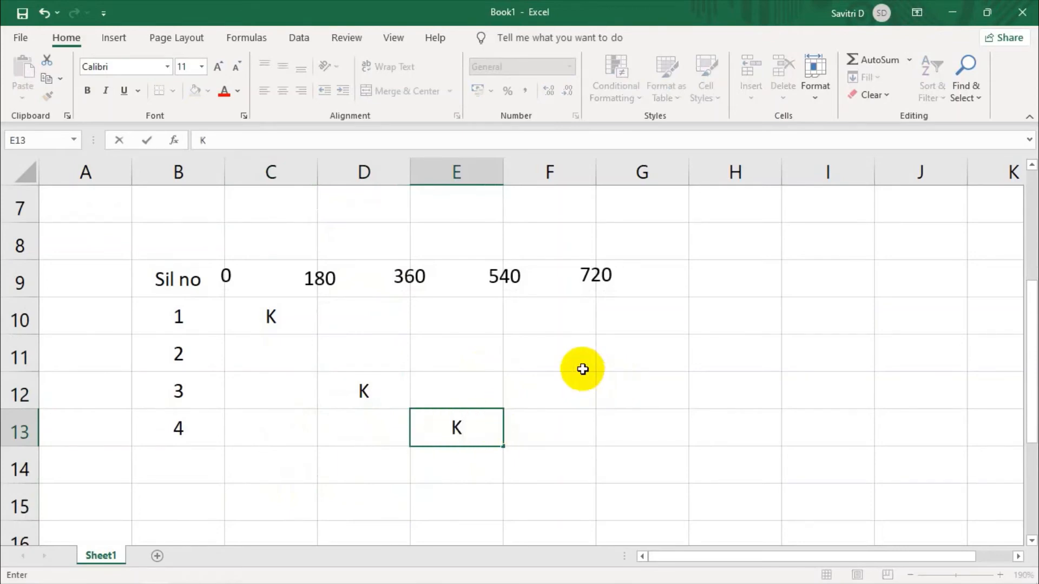
- Enter K in cell F11 for cylinder 2 in the 540–720 interval
scroll(574, 365, "up", 2)
scroll(428, 389, "down", 2)
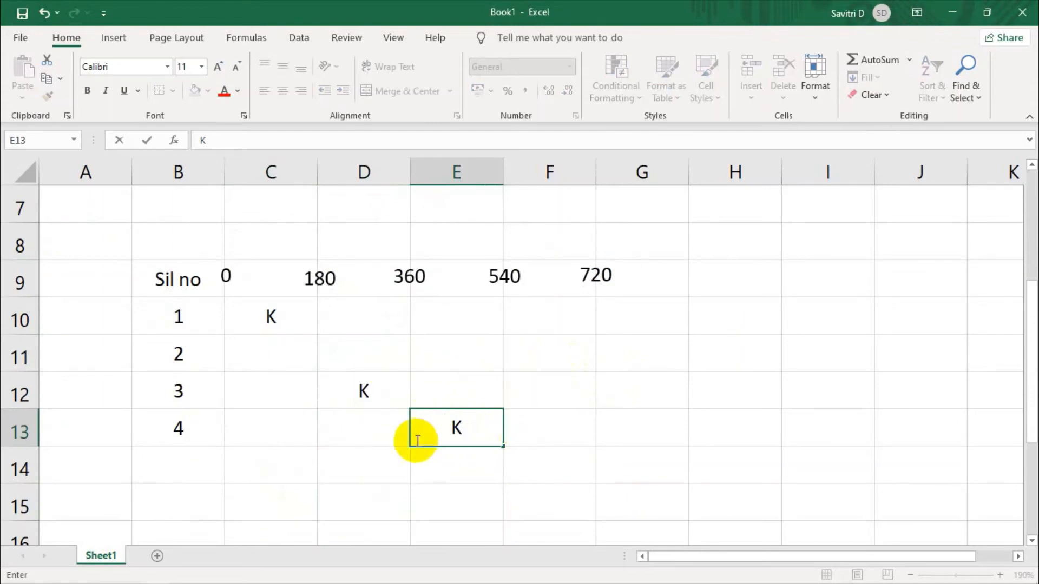
left_click(551, 351)
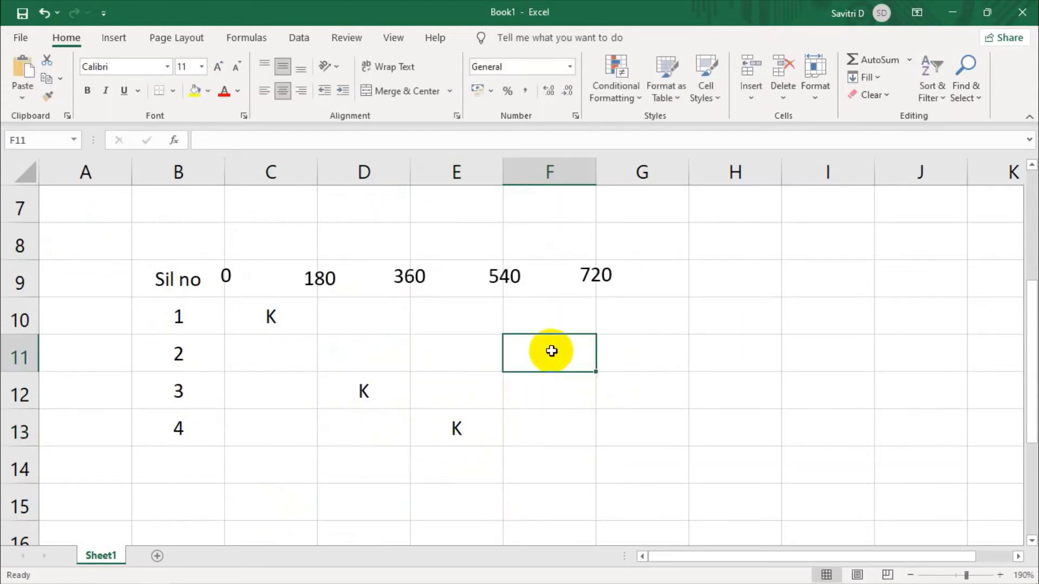
left_click(661, 360)
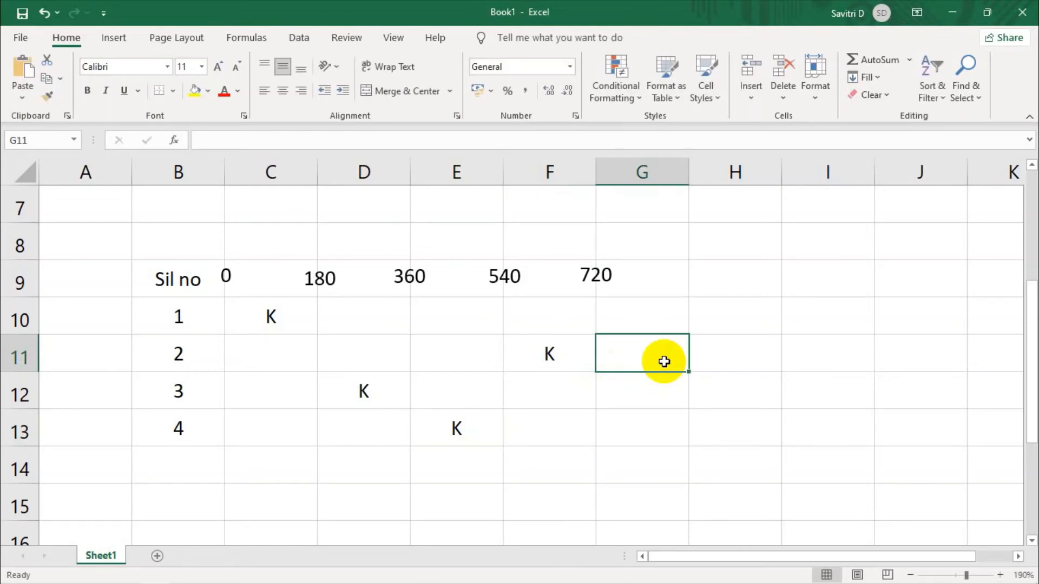
- Complete cylinder 1's row with the strokes U, B and I in cells D10, E10 and F10
scroll(451, 352, "up", 2)
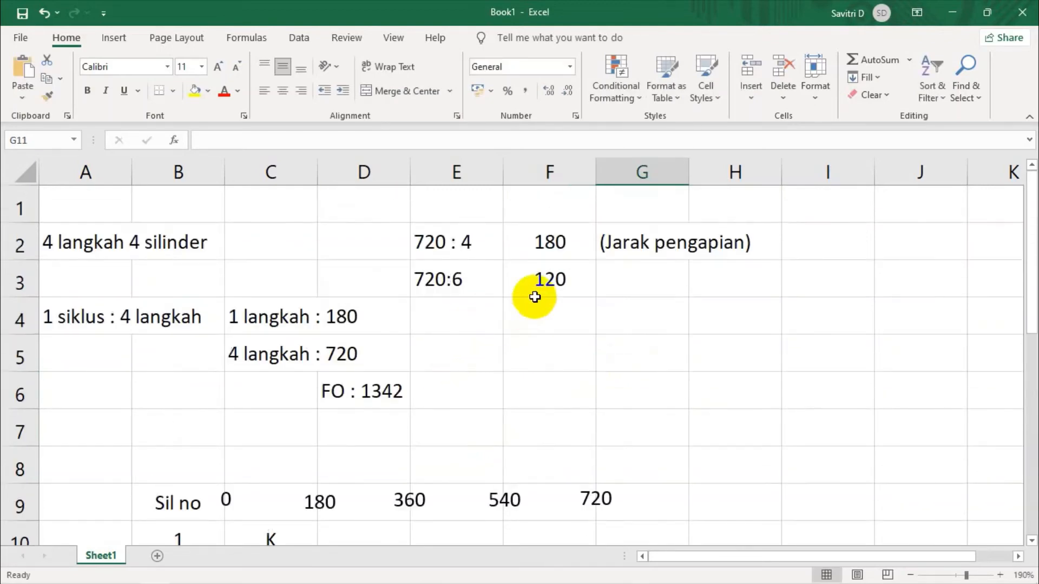
scroll(538, 303, "down", 3)
scroll(487, 318, "up", 1)
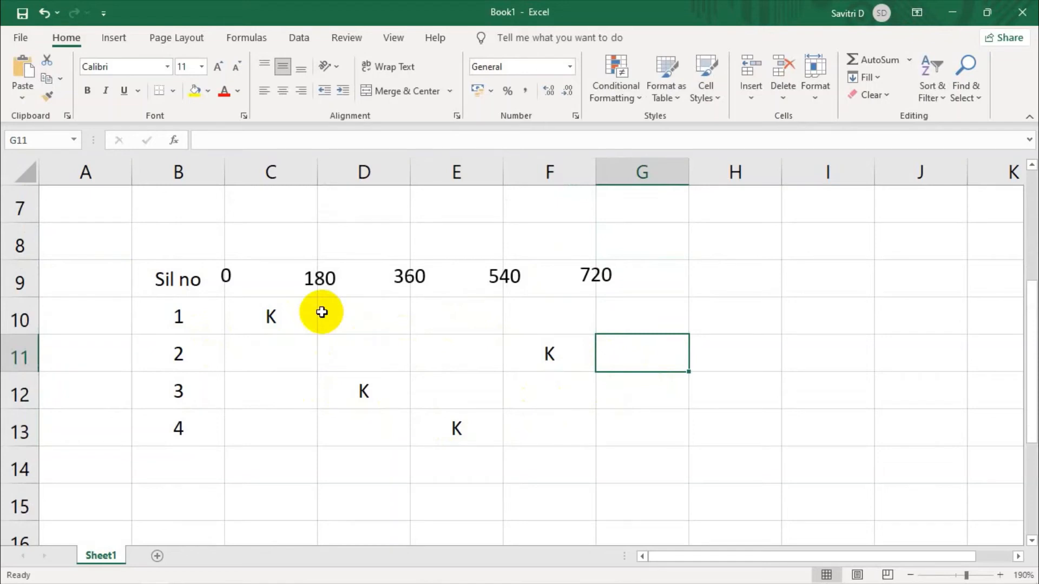
left_click(364, 312)
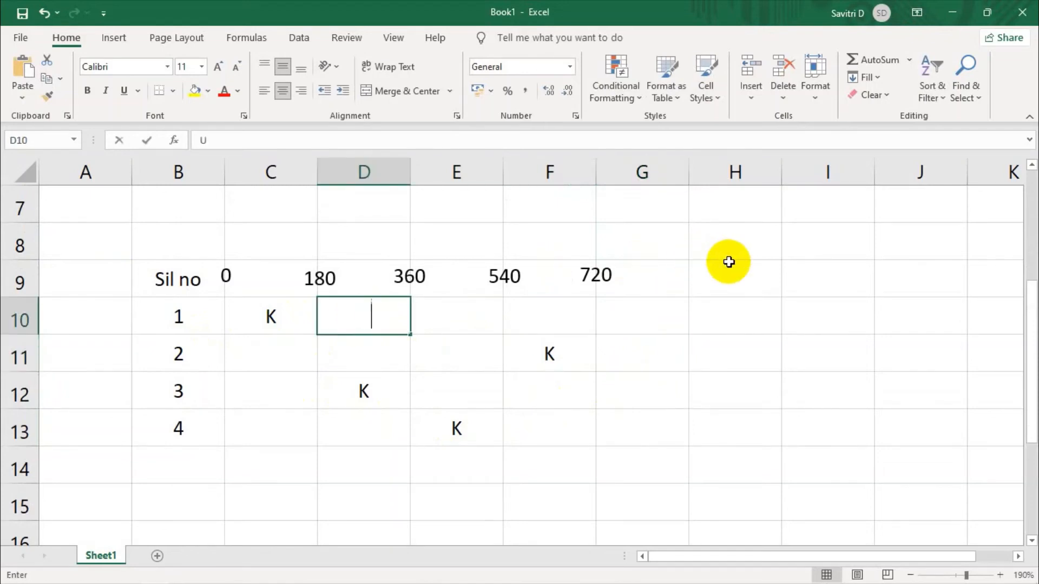
key("Tab")
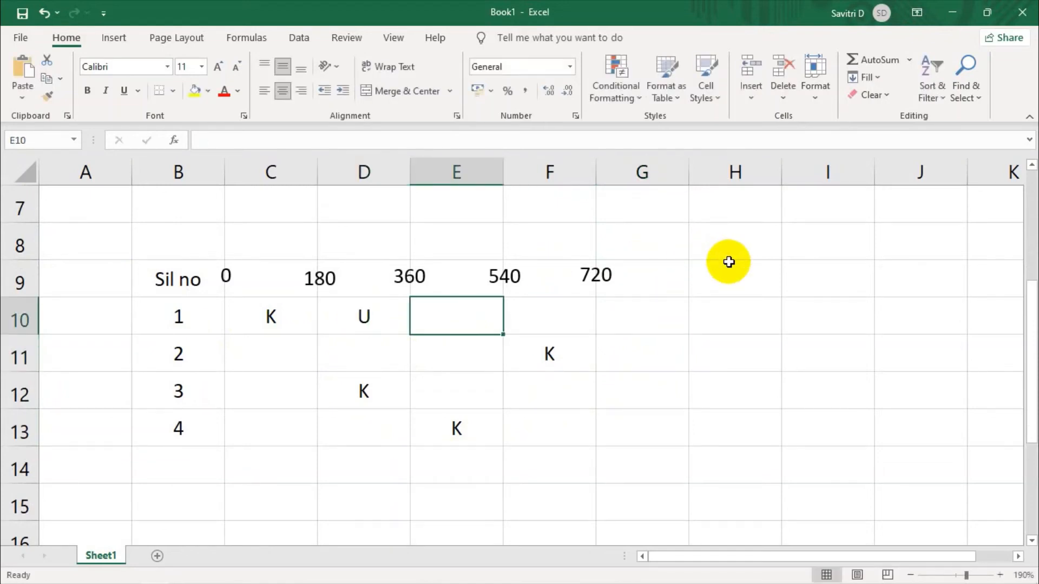
type("B")
key("Tab")
type("I")
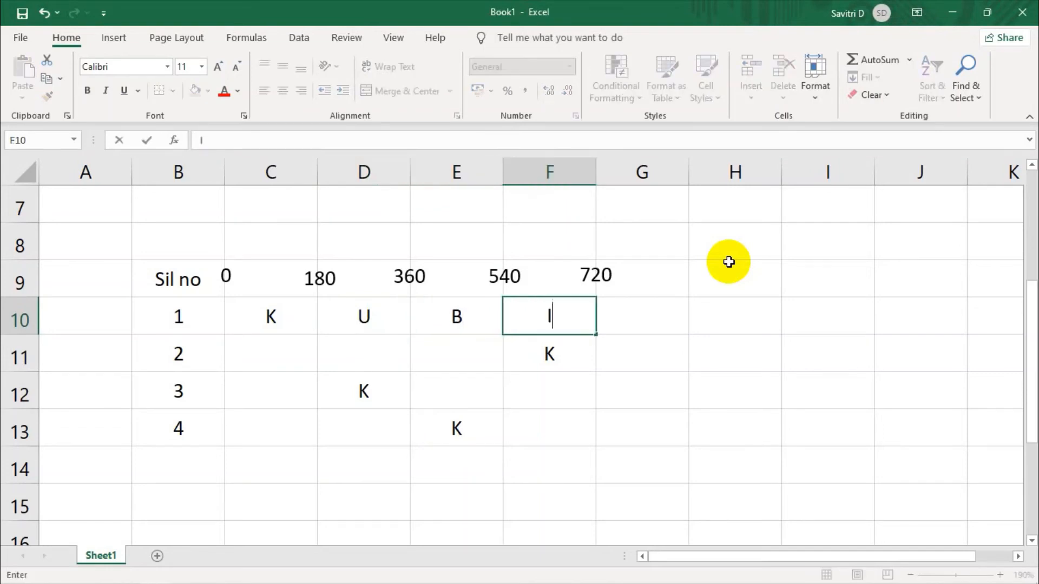
- Complete cylinder 2's row with the strokes U, B and I in cells C11, D11 and E11
left_click(549, 359)
left_click(280, 359)
type("U")
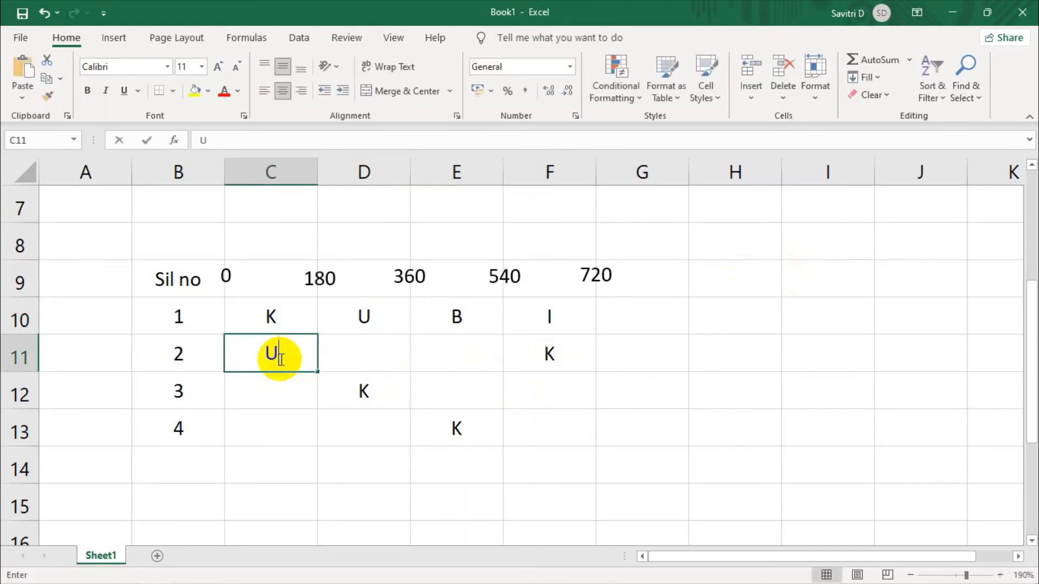
key("Tab")
type("B")
key("Tab")
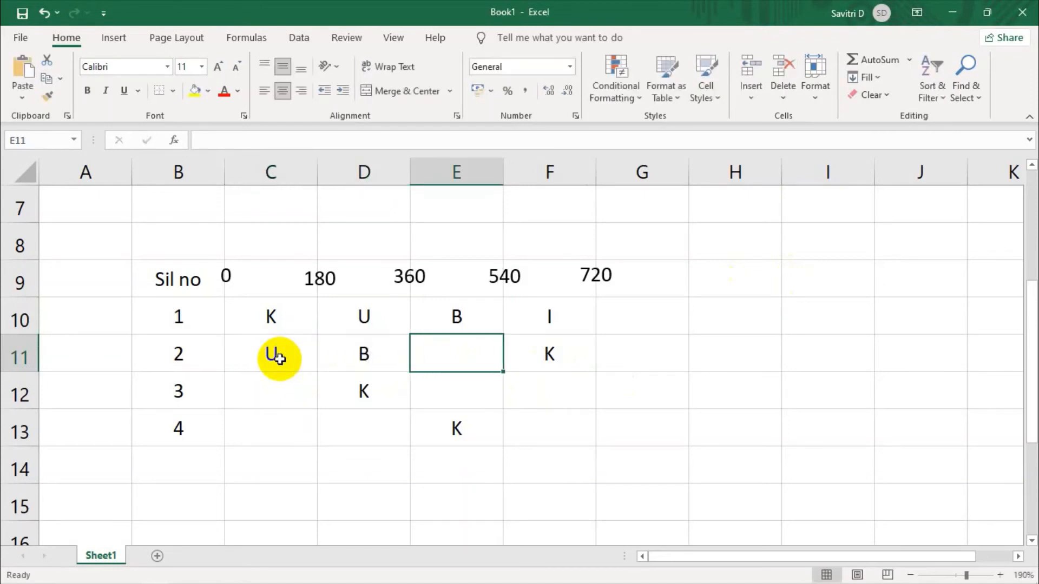
type("I")
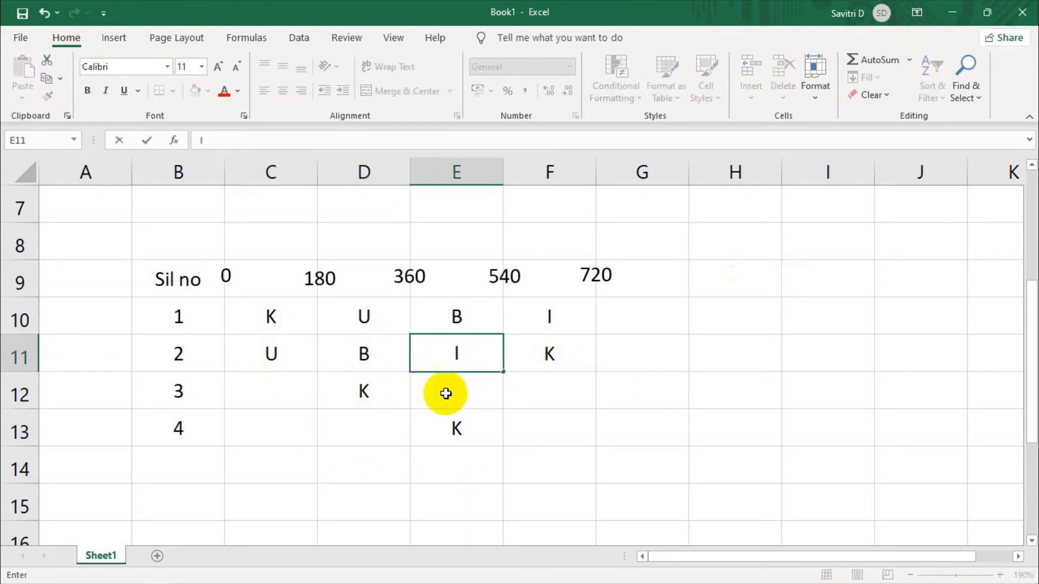
- Complete cylinder 3's row with U in E12, B in F12 and I in C12
left_click(444, 395)
type("U")
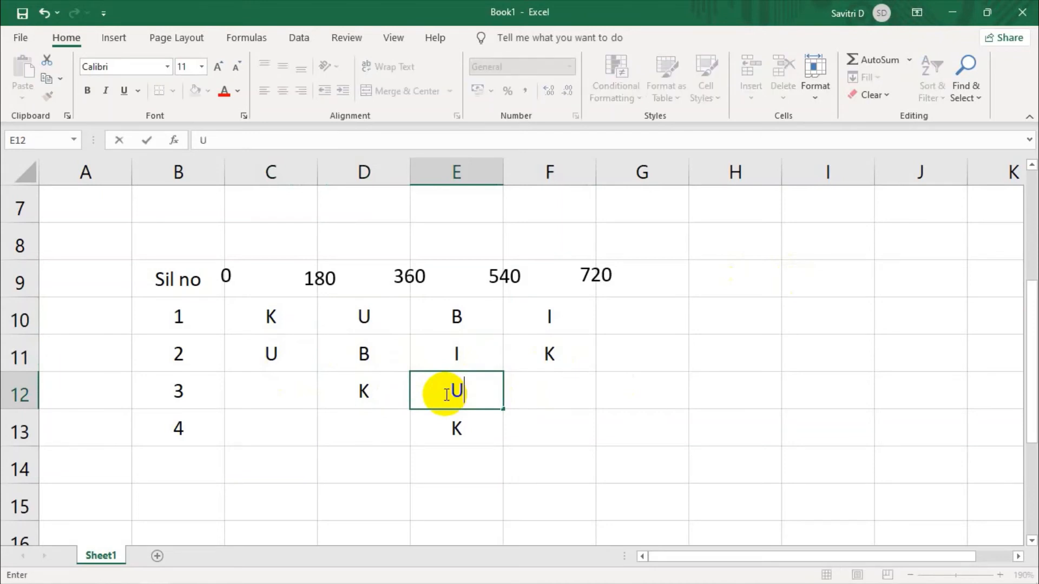
key("Tab")
type("B")
key("Tab")
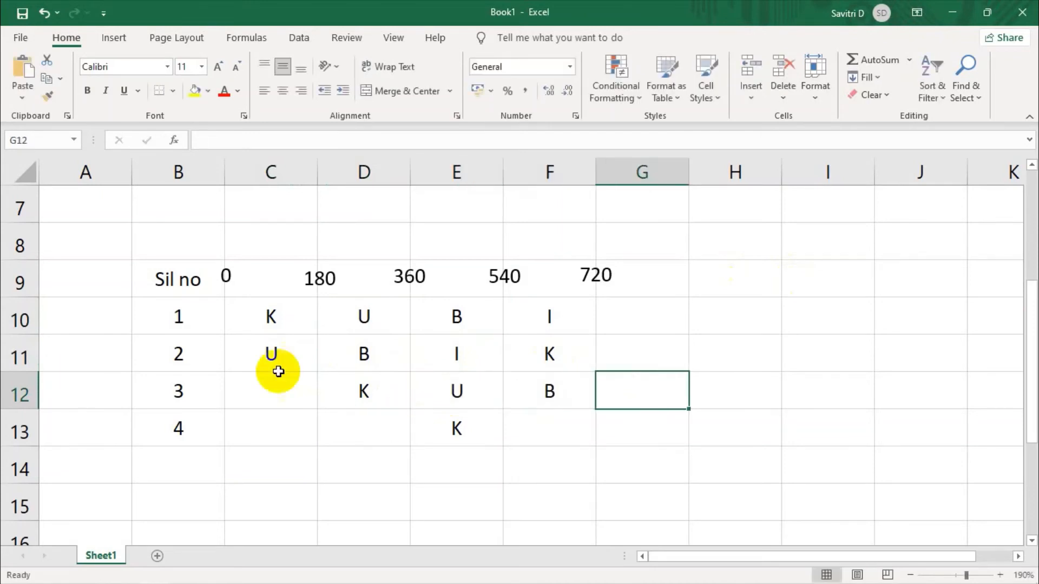
left_click(285, 387)
type("I")
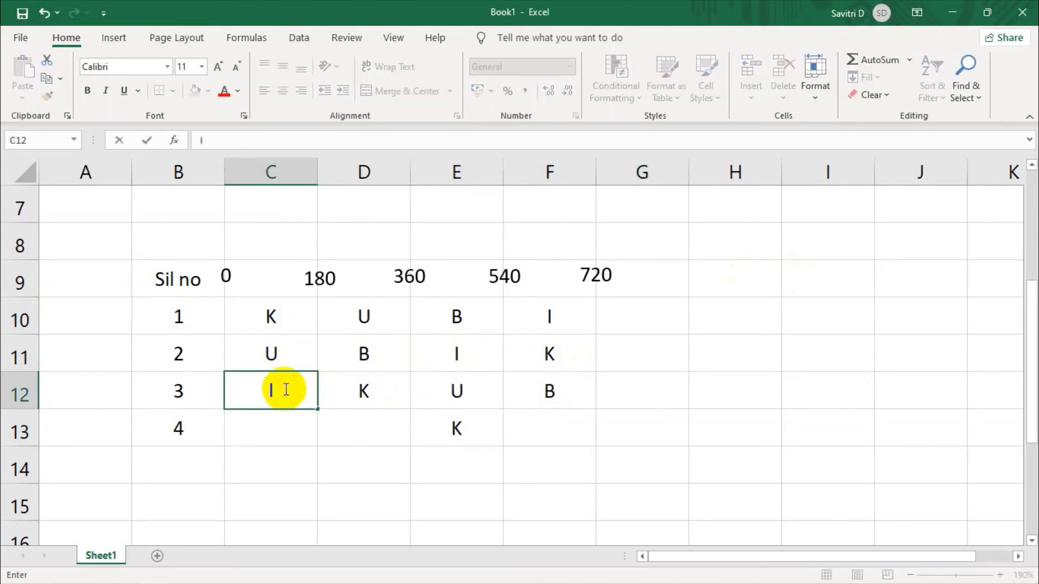
- Complete cylinder 4's row with U in F13, B in C13 and I in D13
left_click(548, 423)
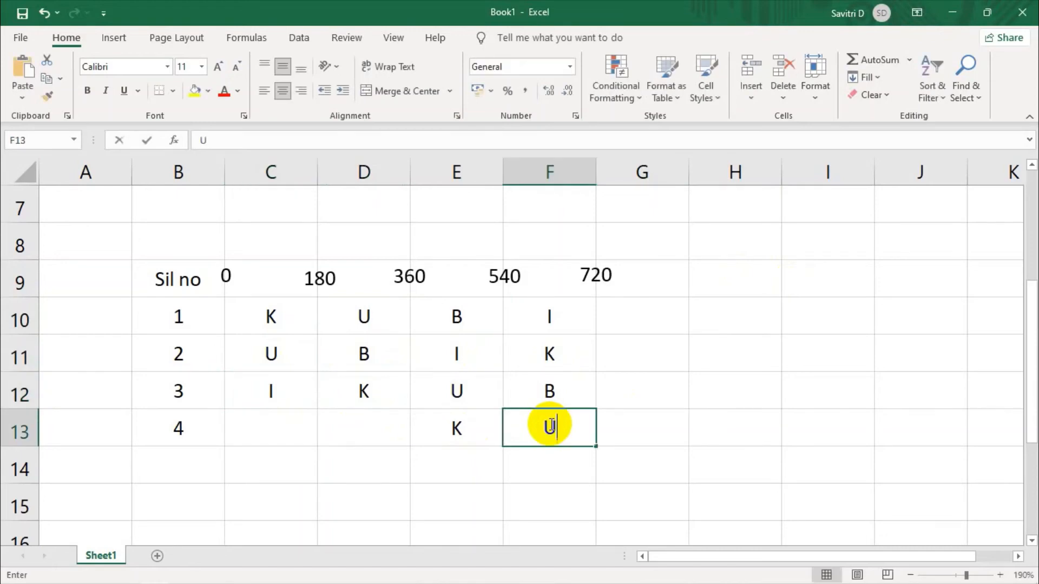
key("Tab")
left_click(287, 433)
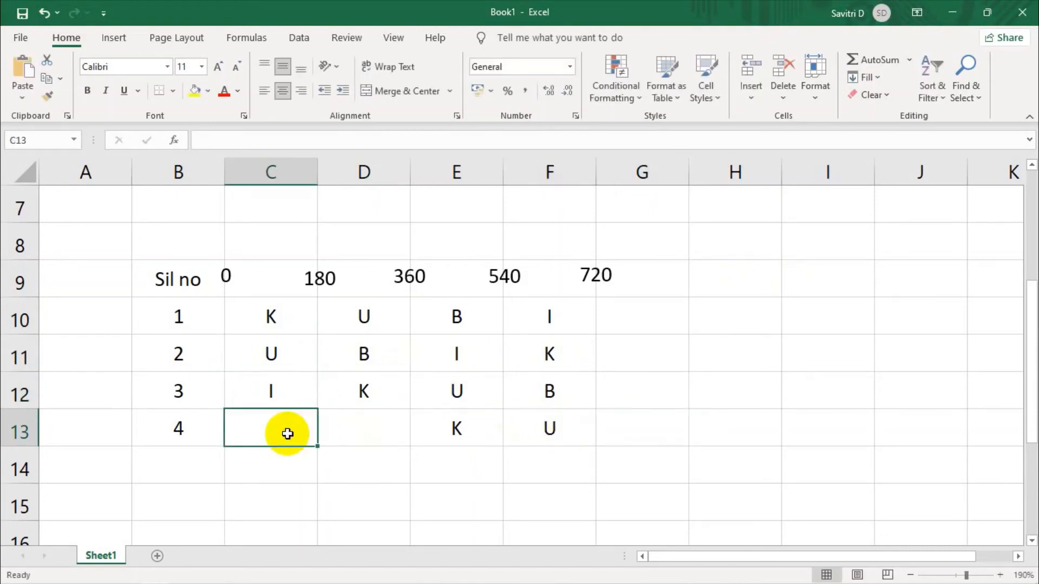
type("B")
key("Tab")
type("I")
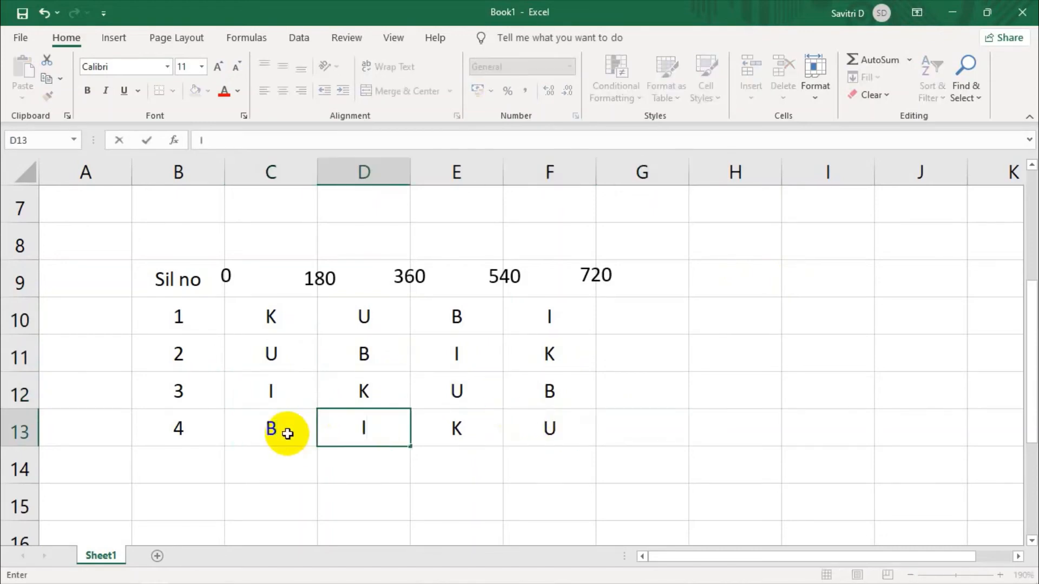
left_click(631, 395)
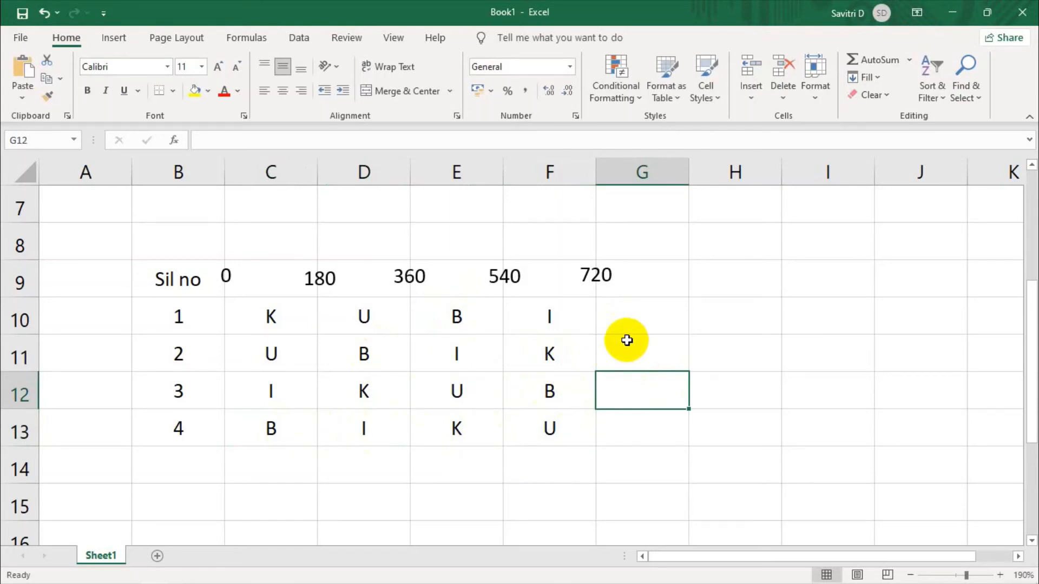
- Start a second table with the title TOP 1 in cell H8 and the heading SIL in H9
left_click(765, 239)
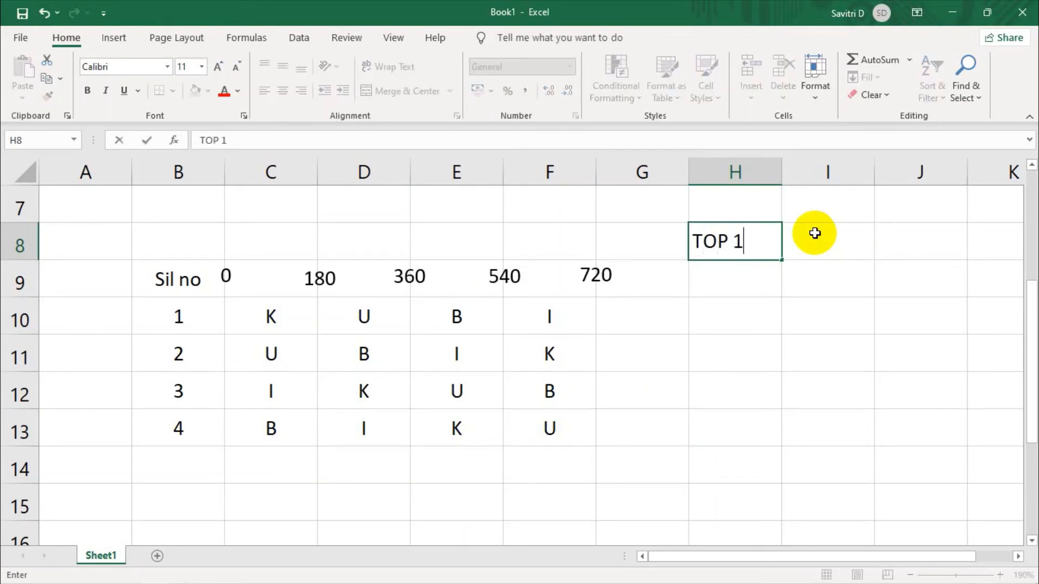
key("Return")
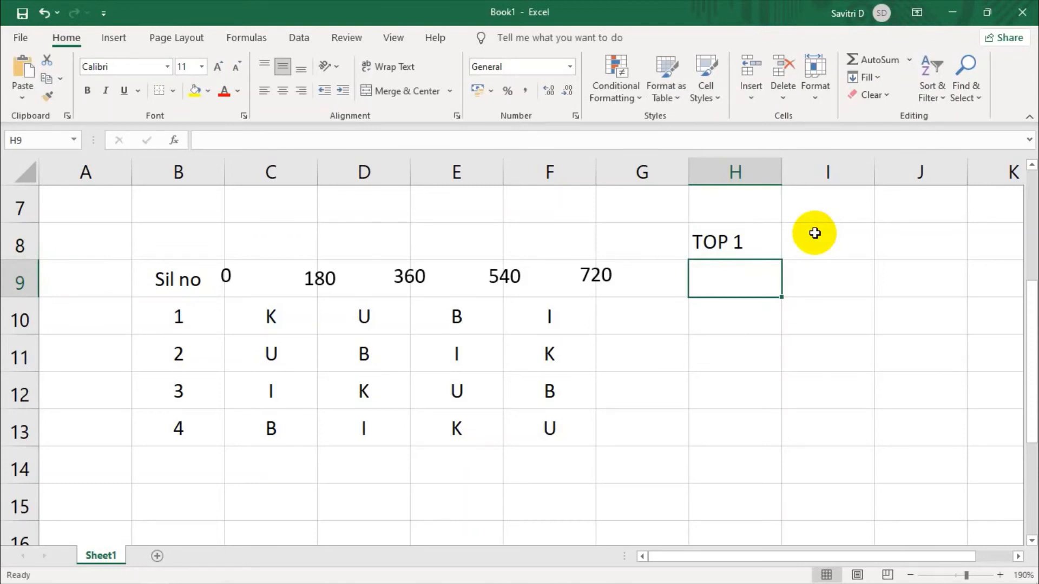
type("Sl")
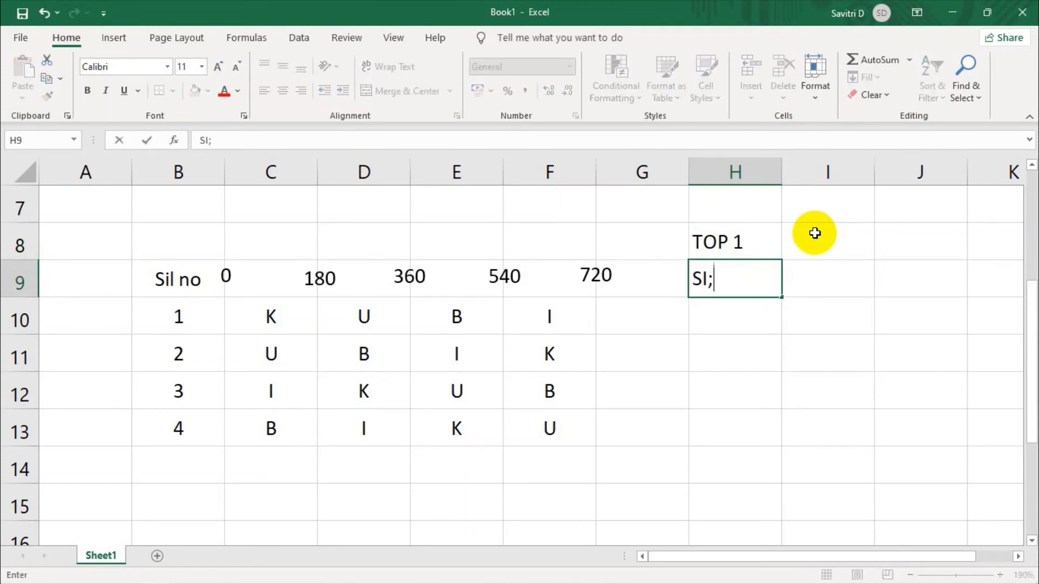
type("L")
key("Return")
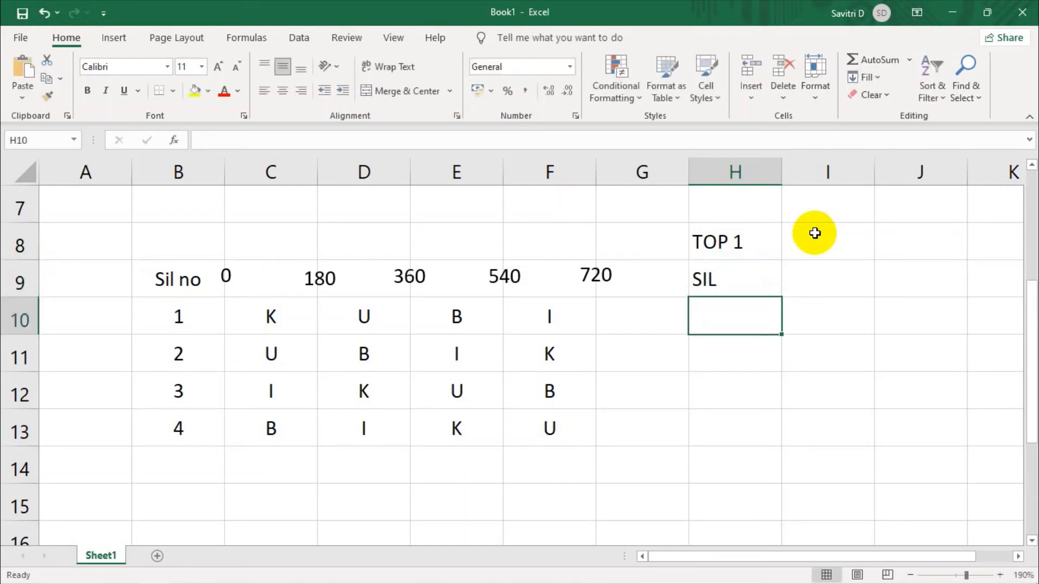
- List cylinder numbers 1 to 4 in cells H10:H13 and center them horizontally
type("1")
key("Return")
type("2 3")
key("Return")
type("4")
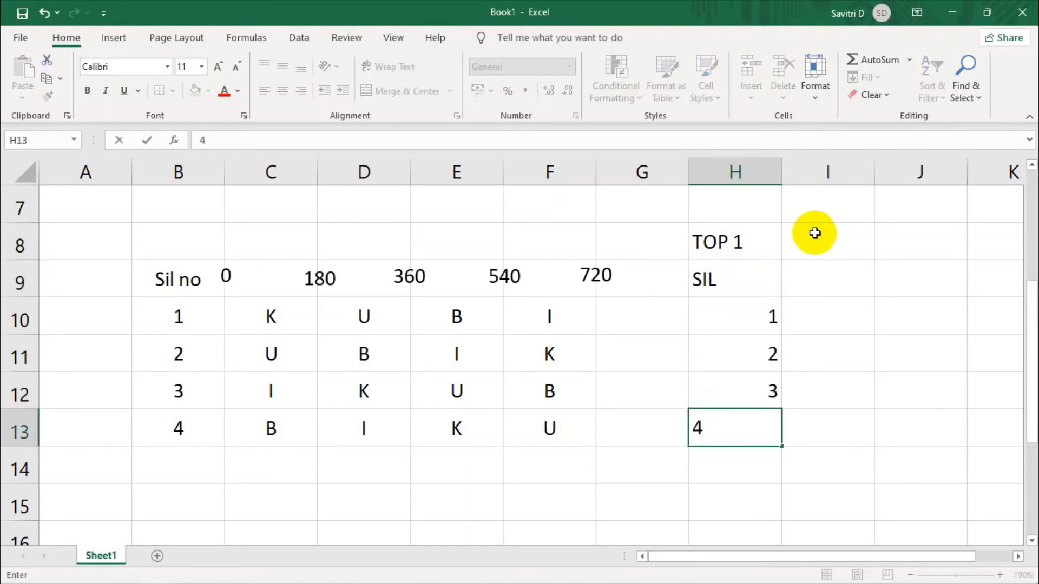
left_click(940, 433)
left_click(727, 321)
left_click_drag(731, 352, 737, 419)
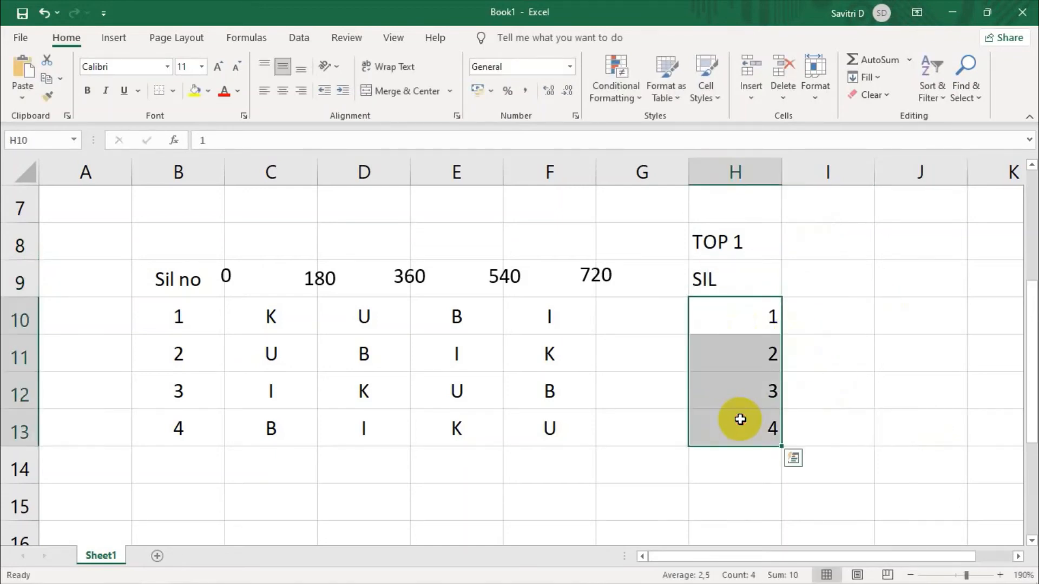
left_click(290, 93)
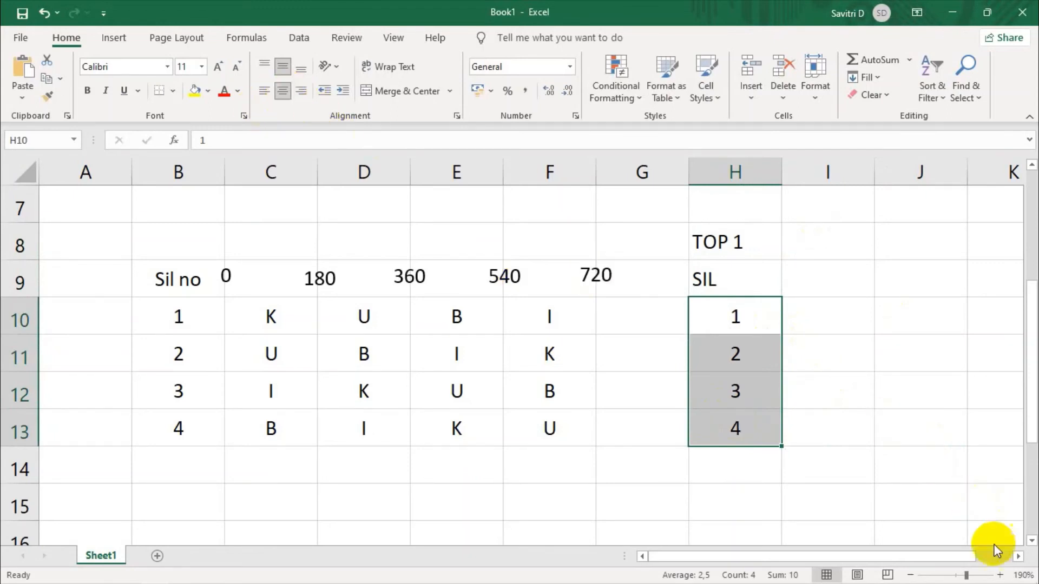
- Add the valve column headings IN in cell I9 and EX in cell J9
left_click(1018, 556)
left_click(754, 330)
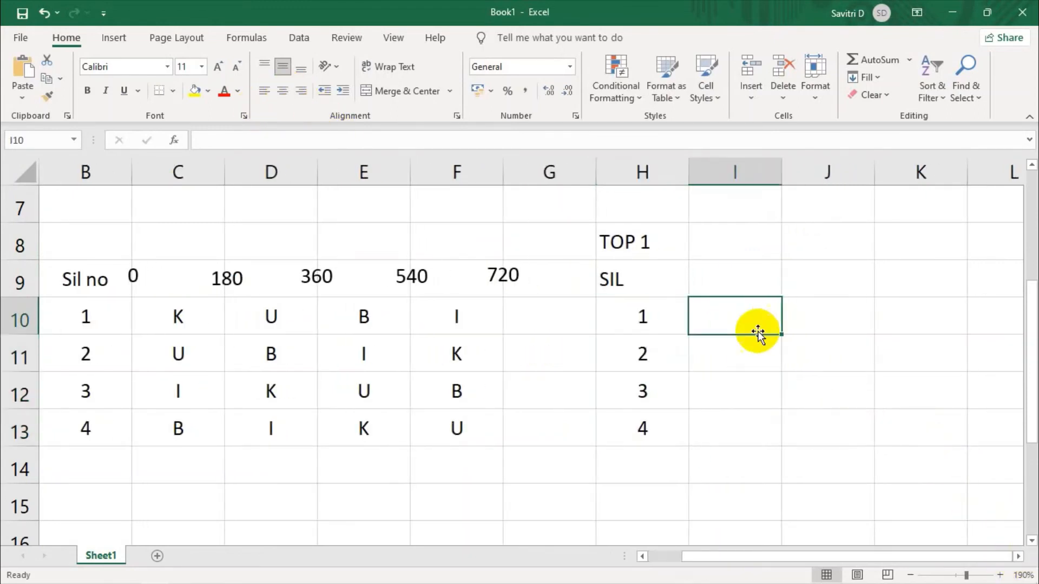
left_click(746, 287)
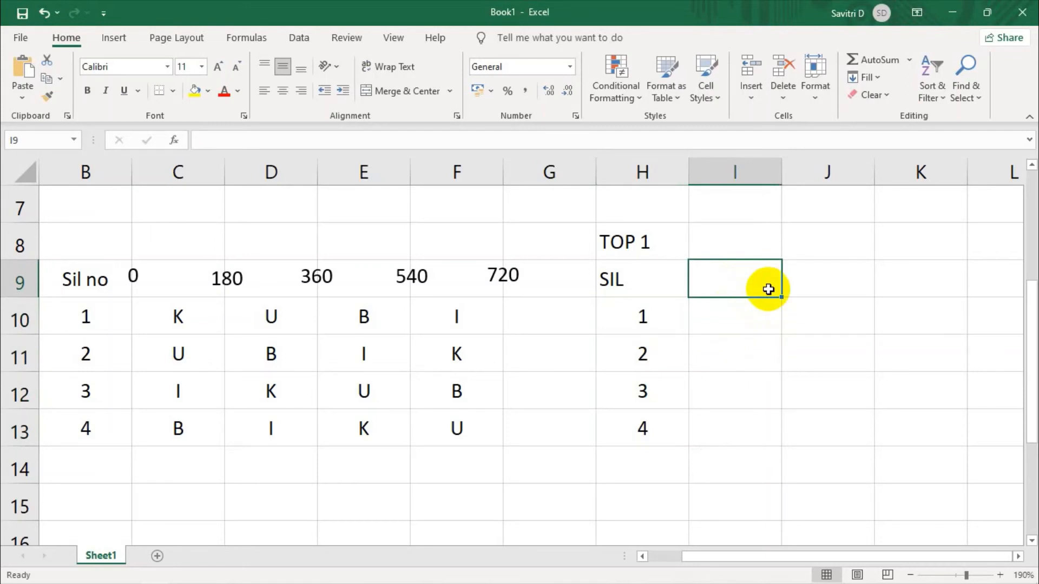
type("IN")
key("Tab")
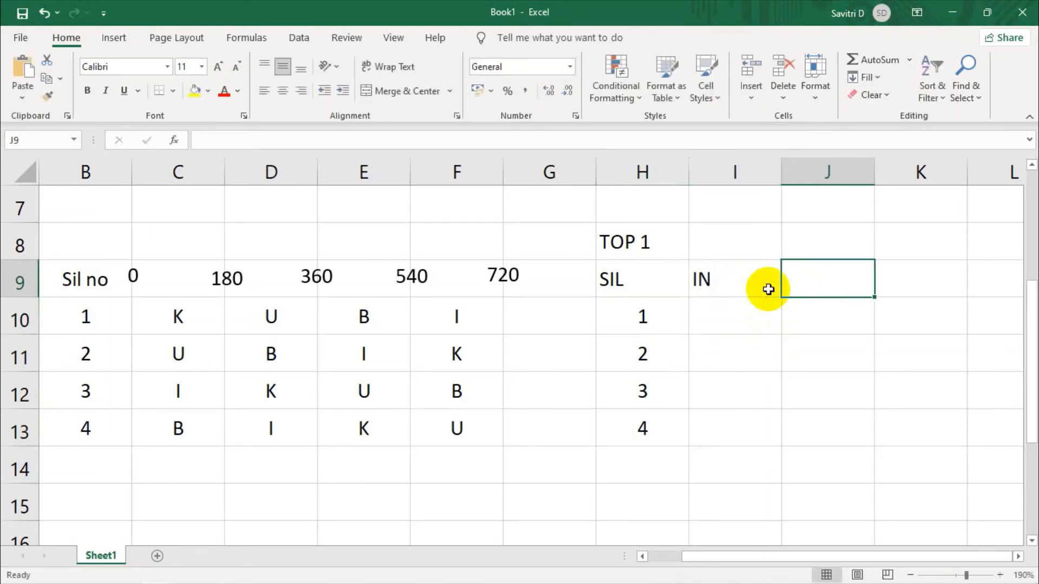
type("EX")
key("Return")
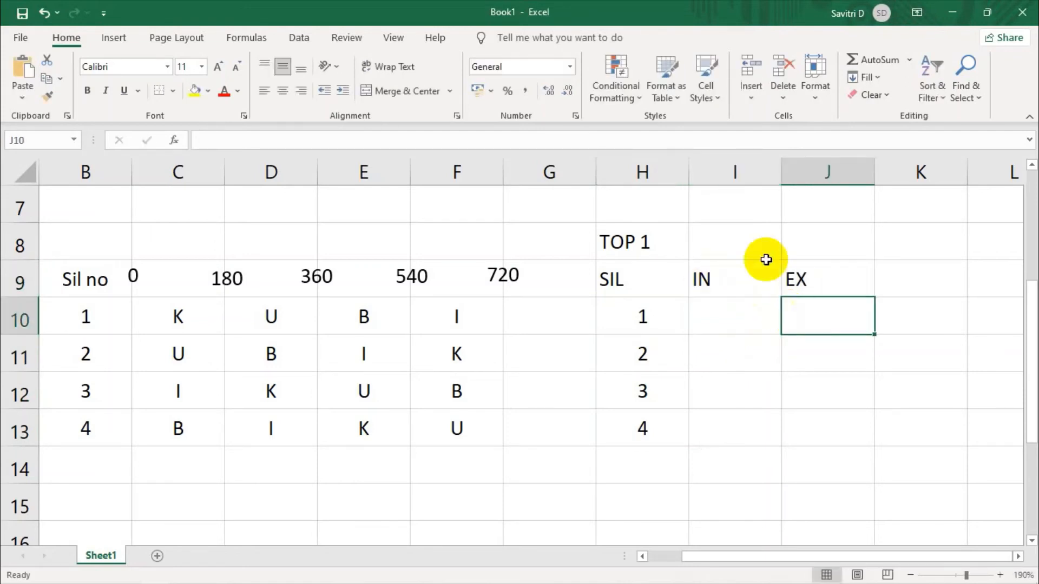
- Center the contents of columns I and J horizontally
left_click_drag(732, 173, 793, 177)
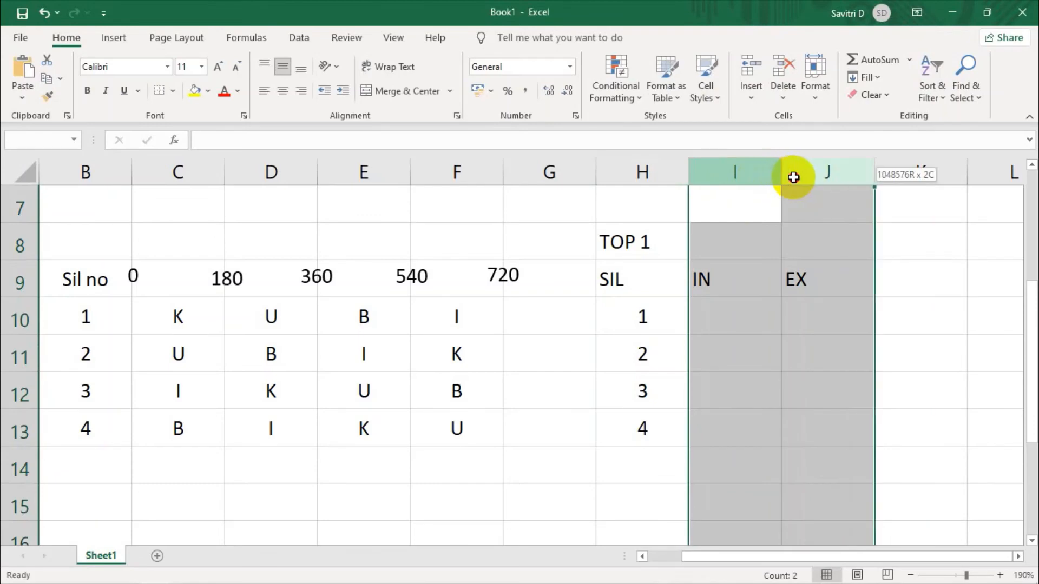
left_click(287, 96)
left_click(800, 309)
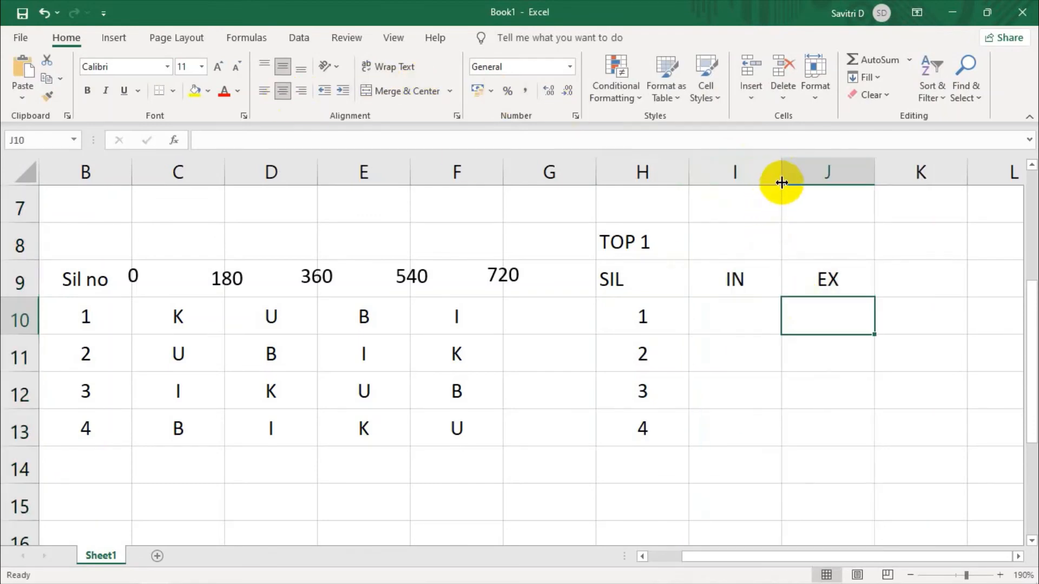
- Narrow columns I and J to about half their width and make column H slightly narrower
left_click_drag(781, 182, 737, 184)
left_click_drag(826, 179, 783, 176)
left_click(849, 331)
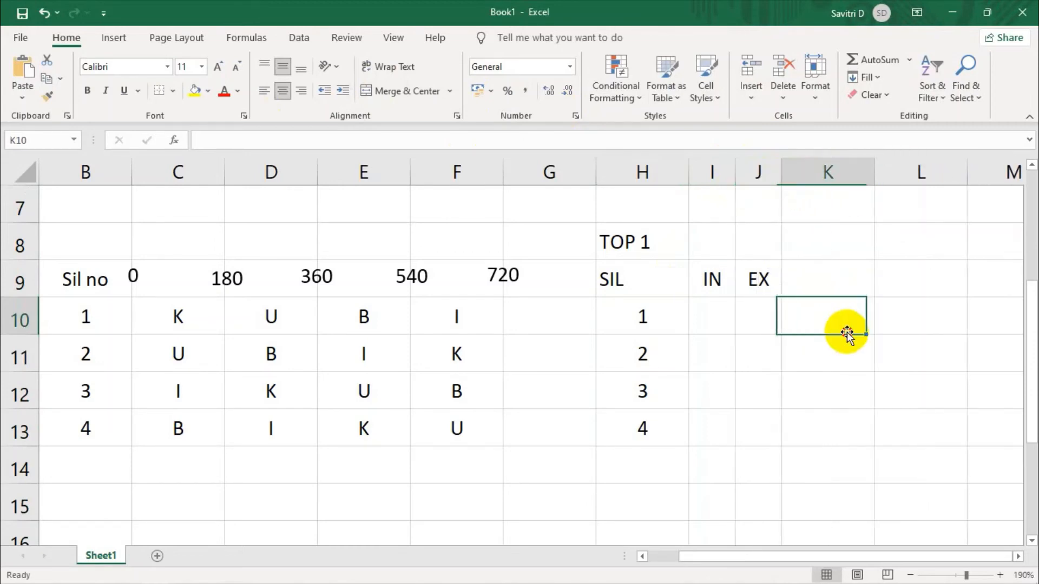
left_click(895, 324)
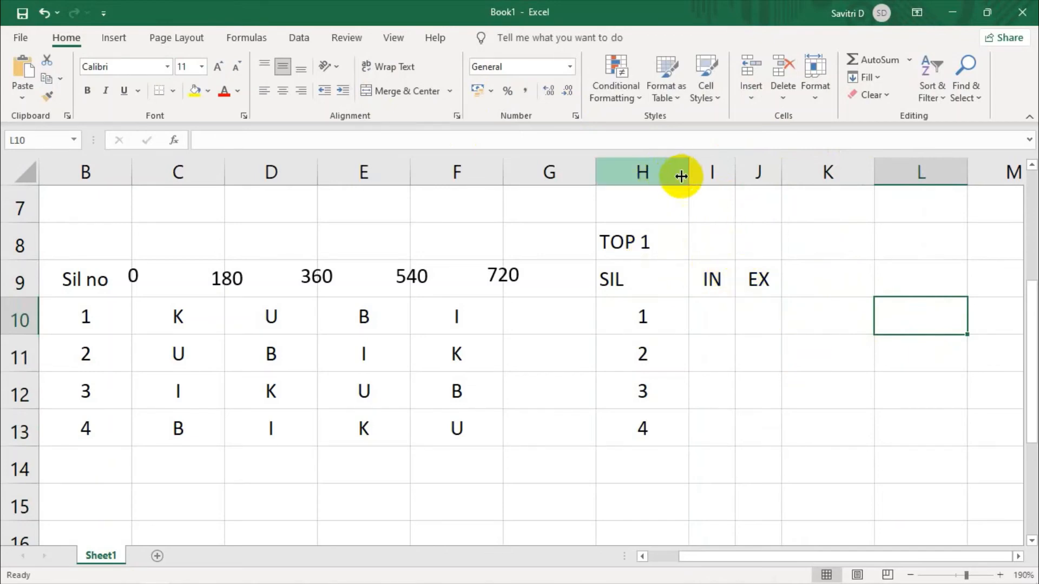
left_click_drag(681, 176, 665, 175)
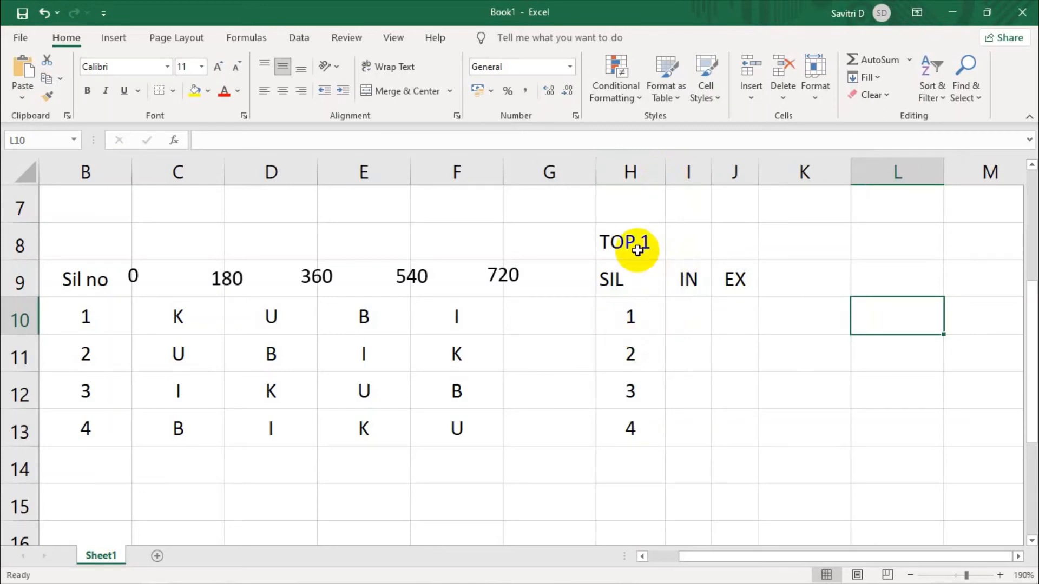
left_click(660, 243)
left_click(644, 320)
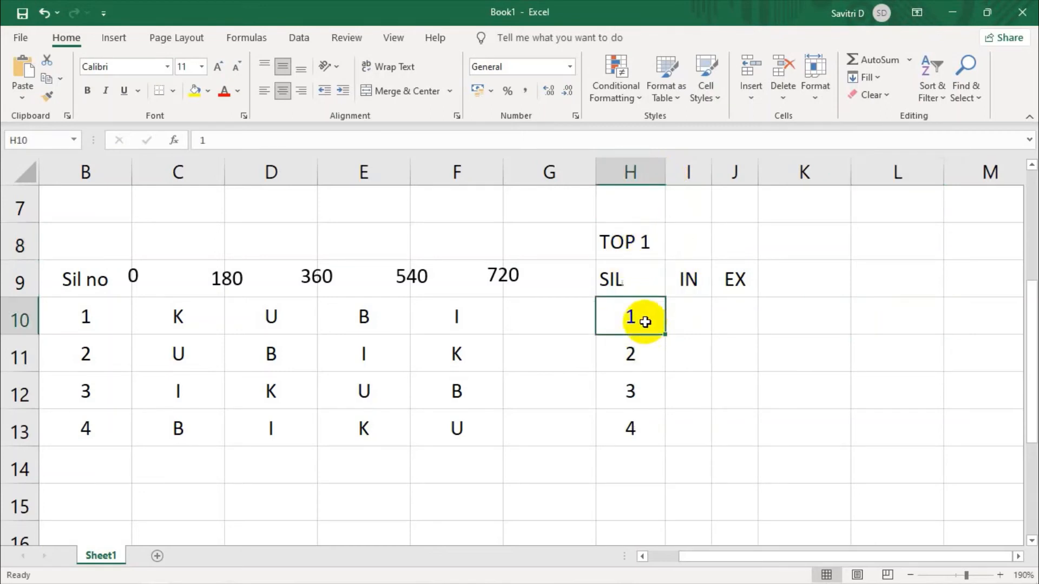
- Mark both valves of cylinder 1 in the TOP 1 table with V, in cells I10 and J10
left_click(173, 318)
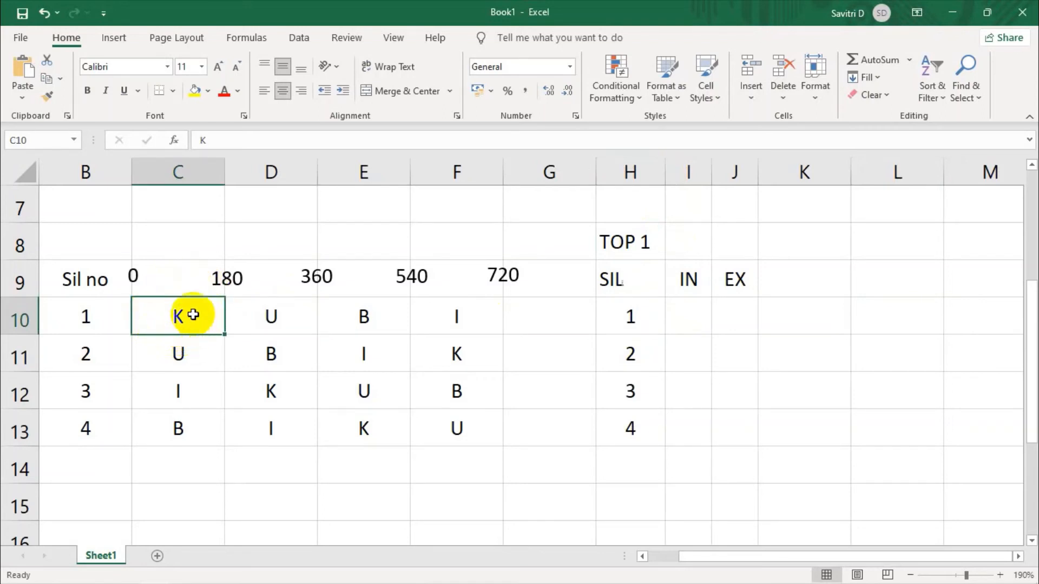
left_click(693, 325)
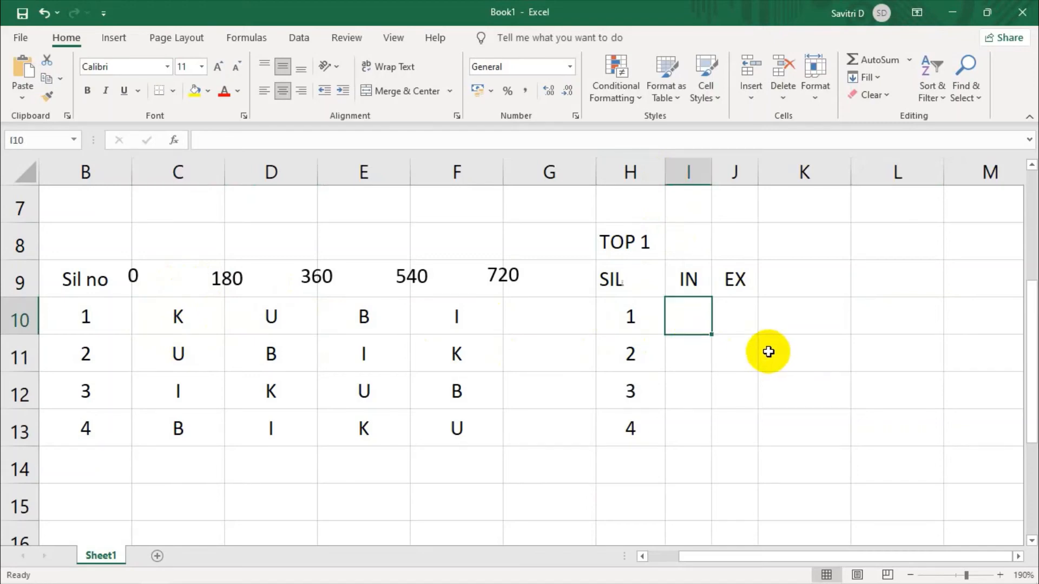
type("V")
key("Tab")
type("V")
key("Return")
- Fill in cylinder 2 of the TOP 1 table with V under IN in I11 and X under EX in J11
left_click(709, 378)
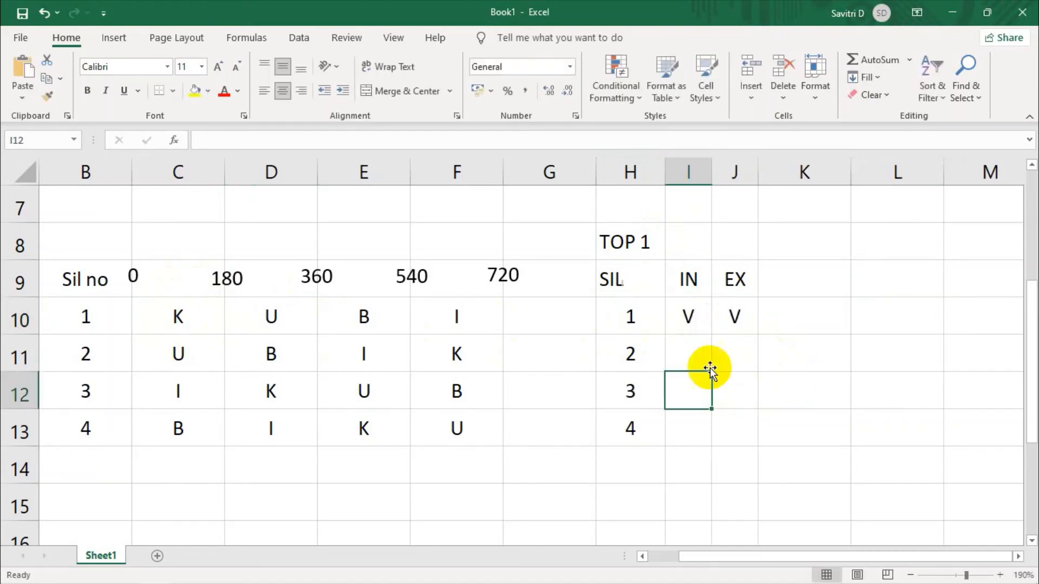
left_click(684, 362)
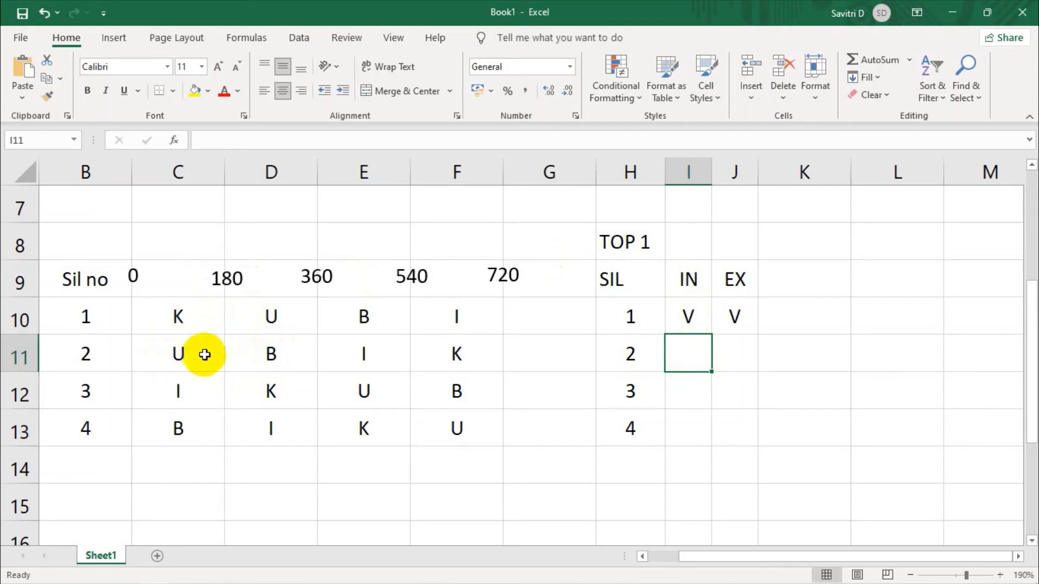
type("V")
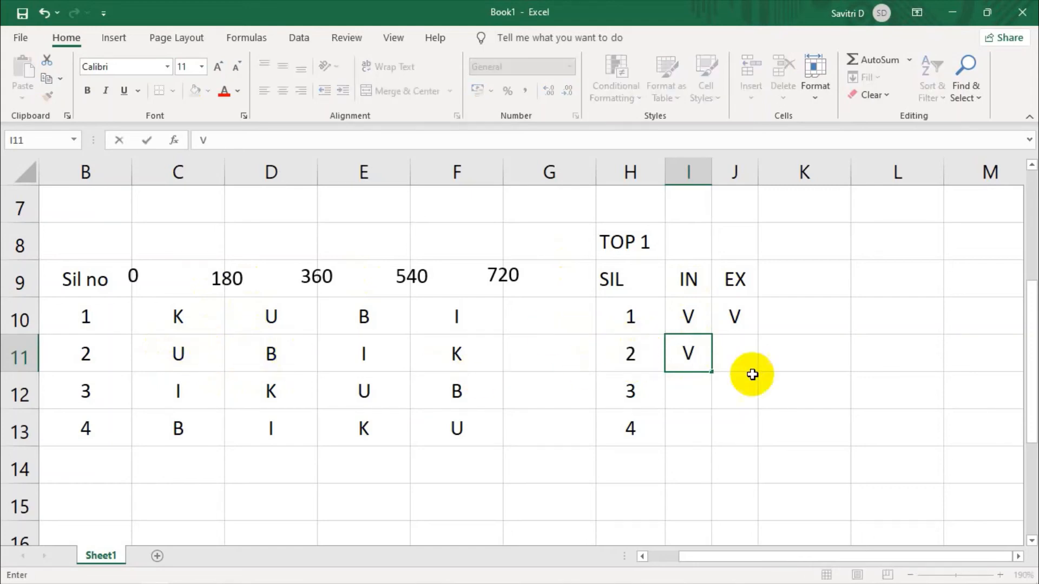
key("Tab")
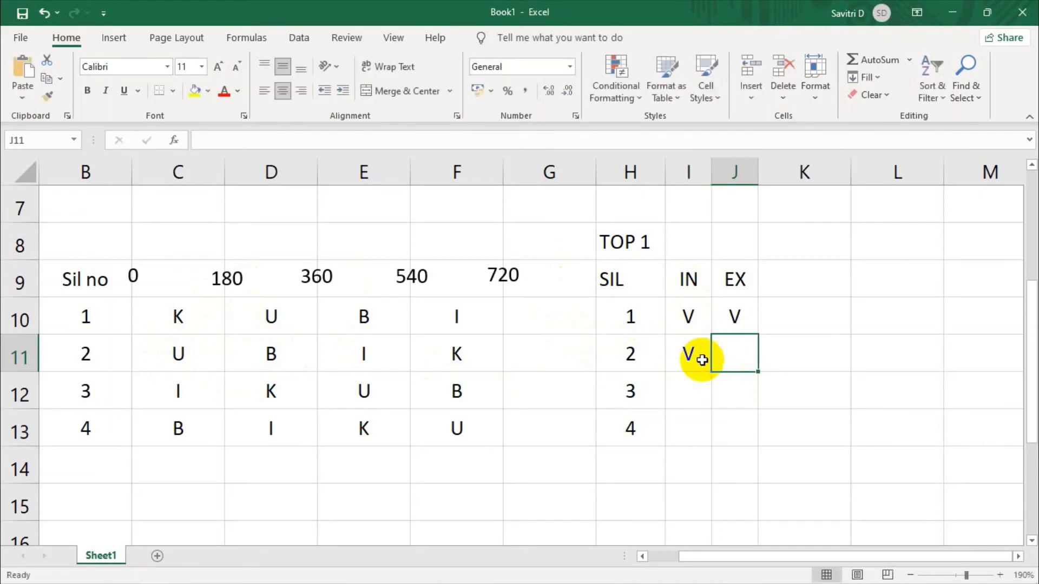
left_click(701, 359)
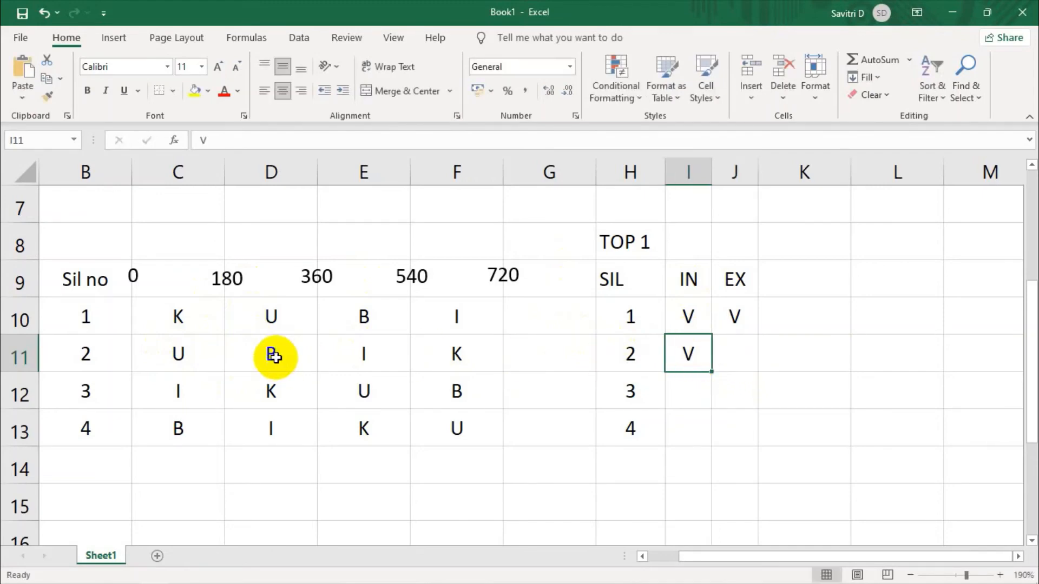
left_click(746, 356)
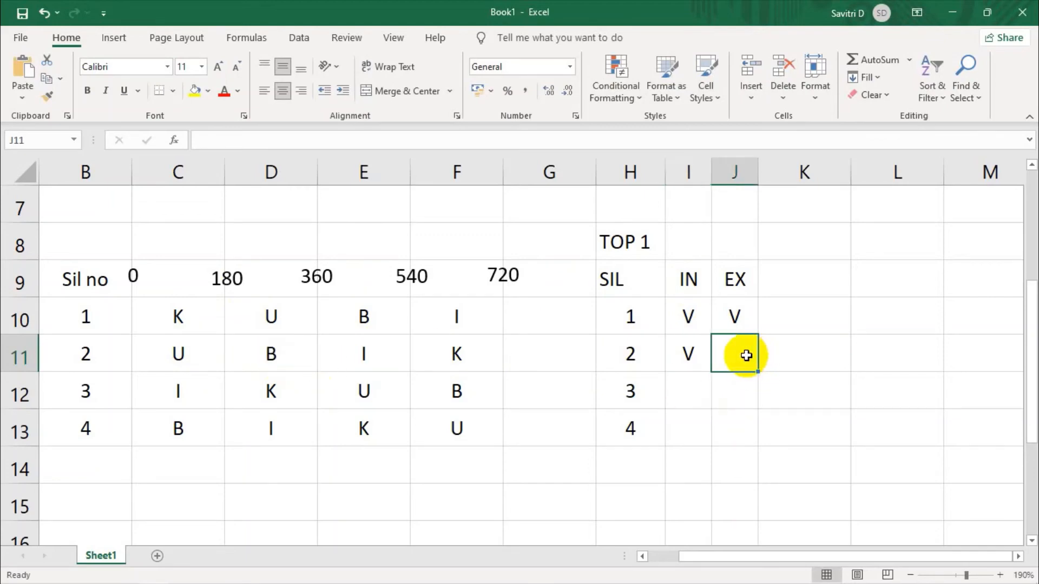
type("X")
- Fill in cylinder 3 of the TOP 1 table with X under IN in I12 and V under EX in J12
left_click(681, 389)
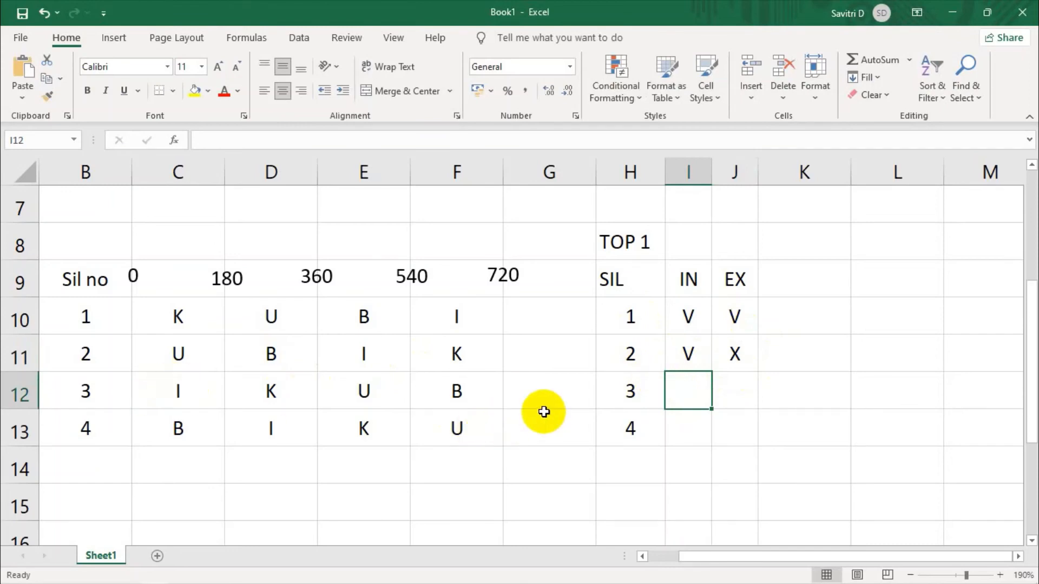
type("X")
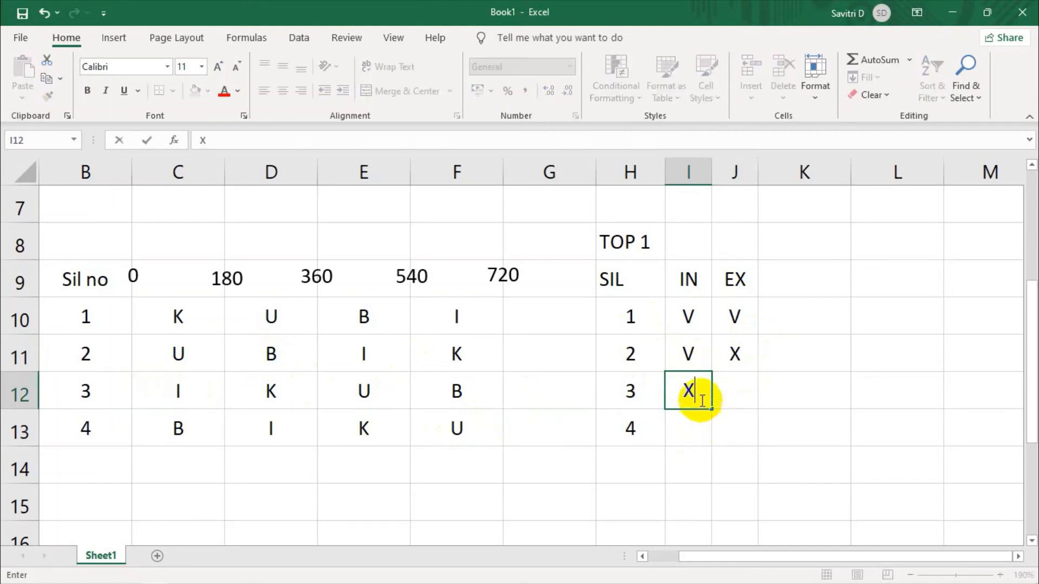
left_click(727, 396)
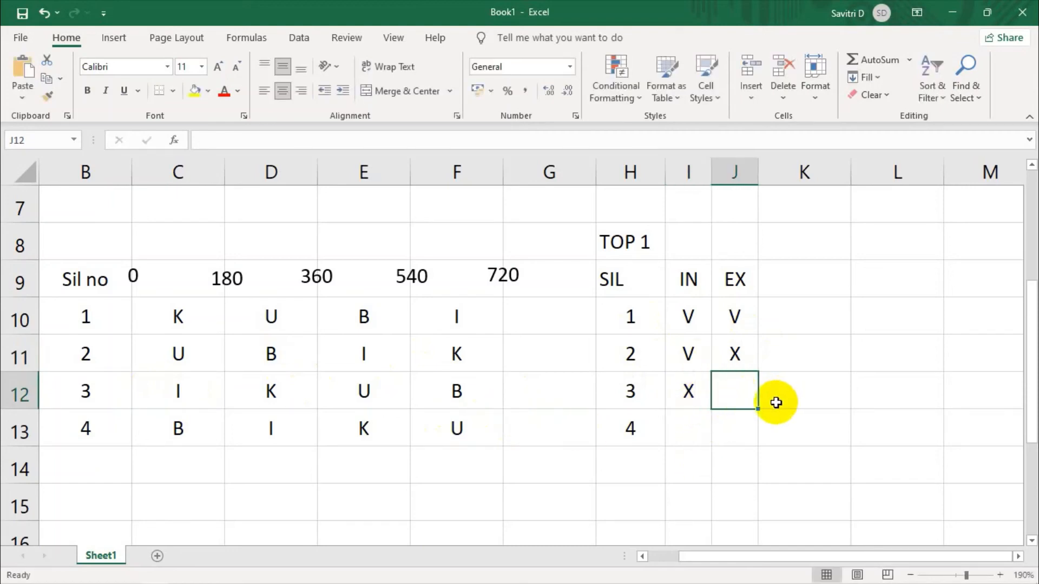
type("V")
left_click(798, 391)
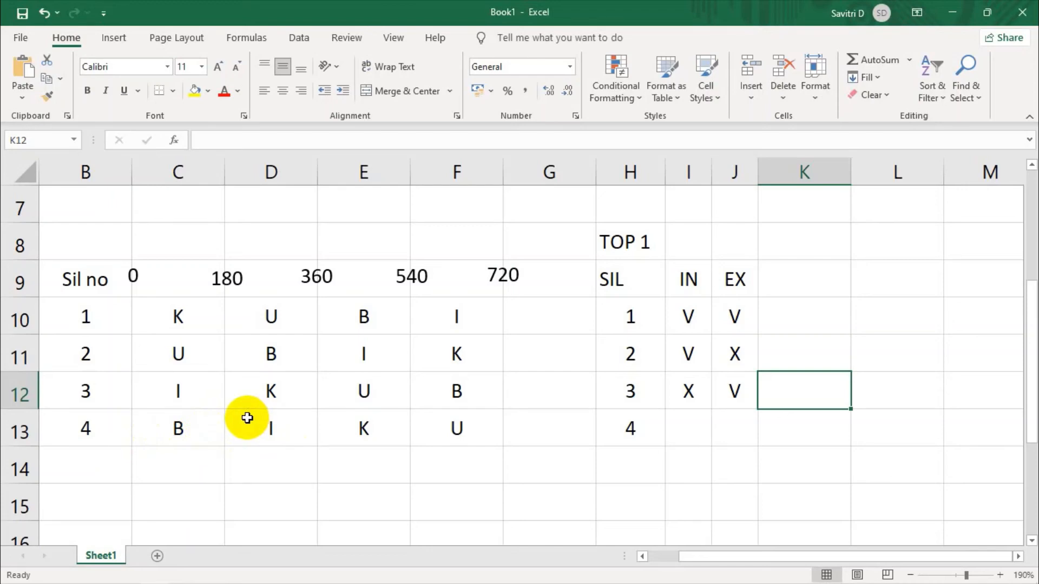
- Mark both valves of cylinder 4 in the TOP 1 table with X, in cells I13 and J13
left_click(682, 431)
type("X")
left_click(735, 426)
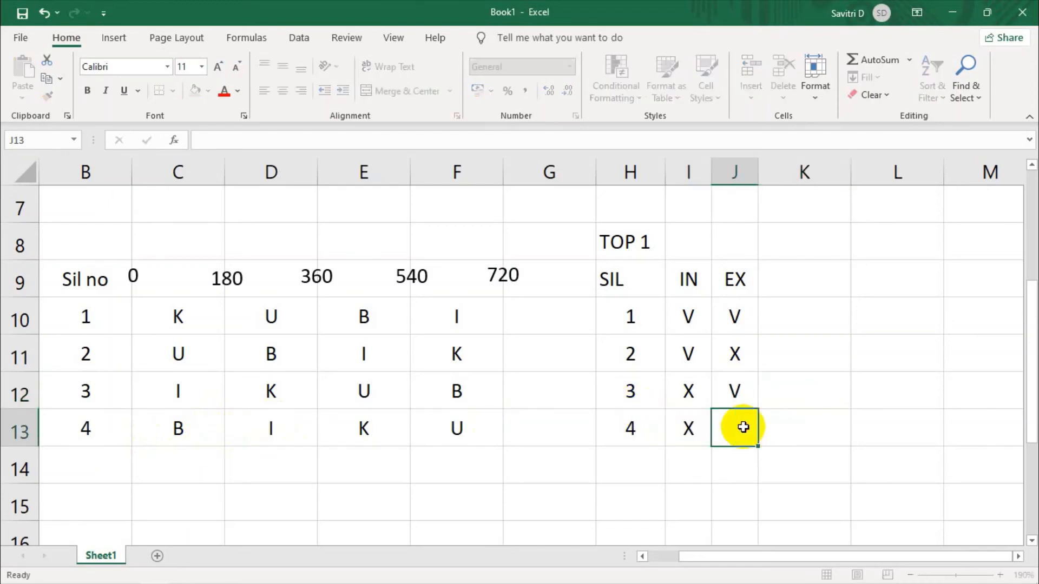
type("X")
left_click(822, 438)
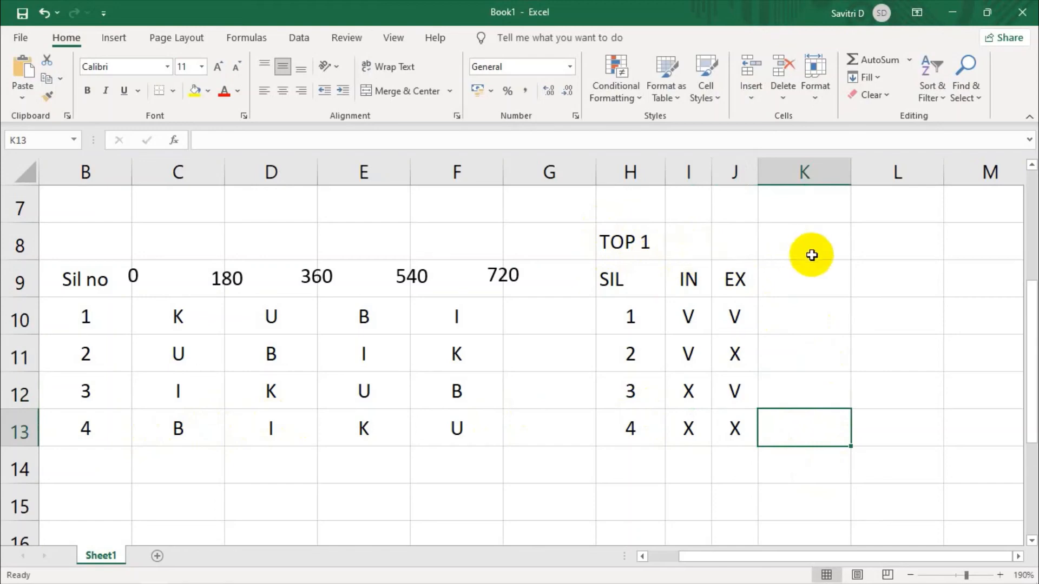
- Narrow column K to a thin spacer and enter the heading TOP 4 in cell L8
left_click_drag(851, 172, 774, 193)
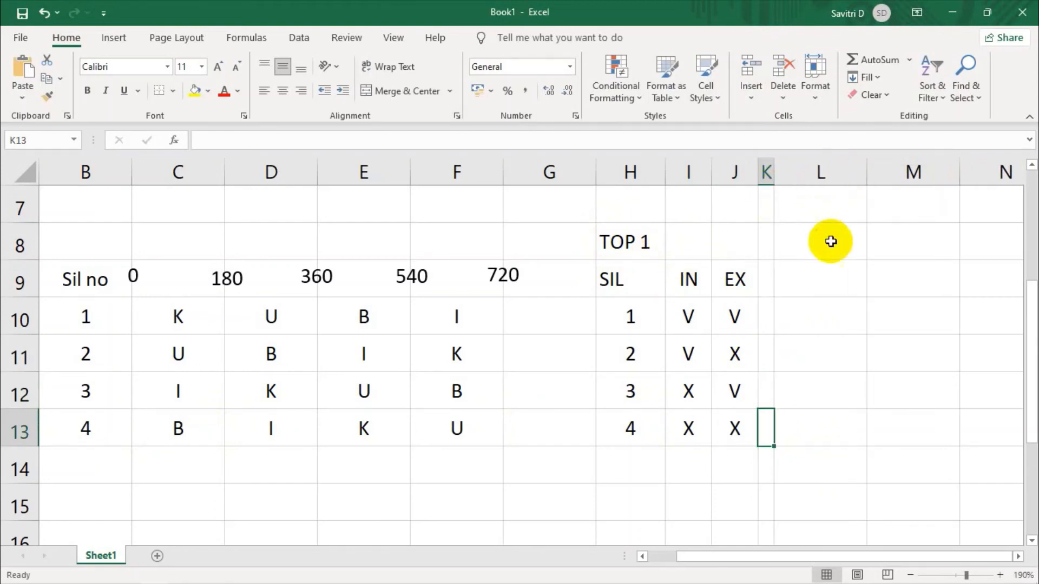
left_click(834, 244)
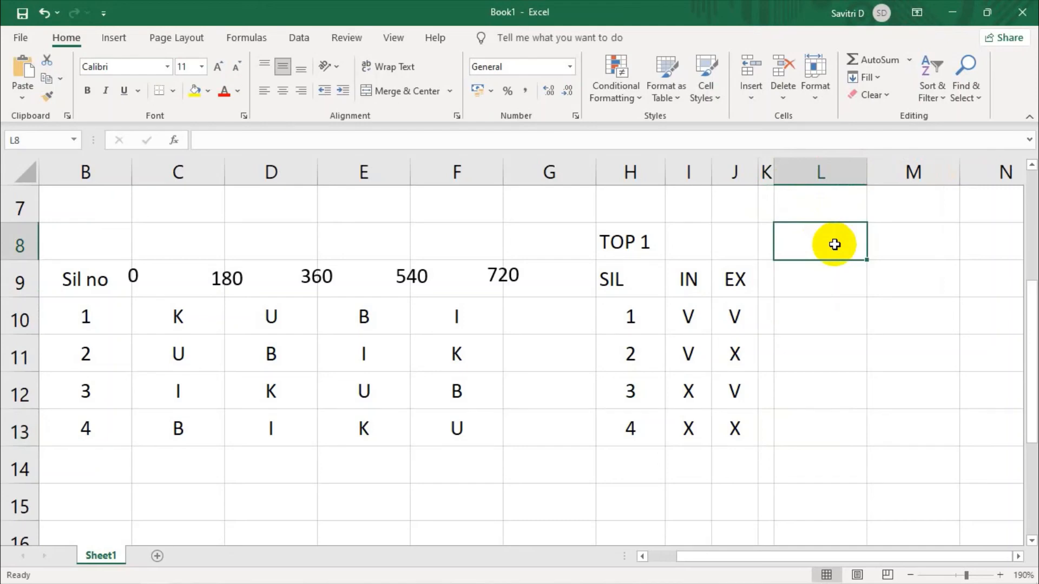
type("TOP 4")
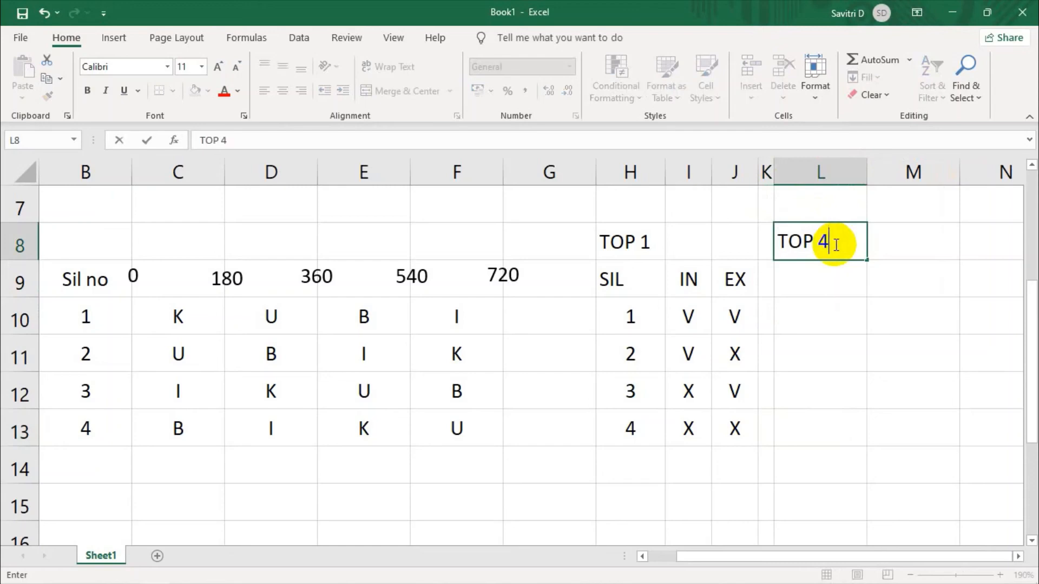
left_click(877, 374)
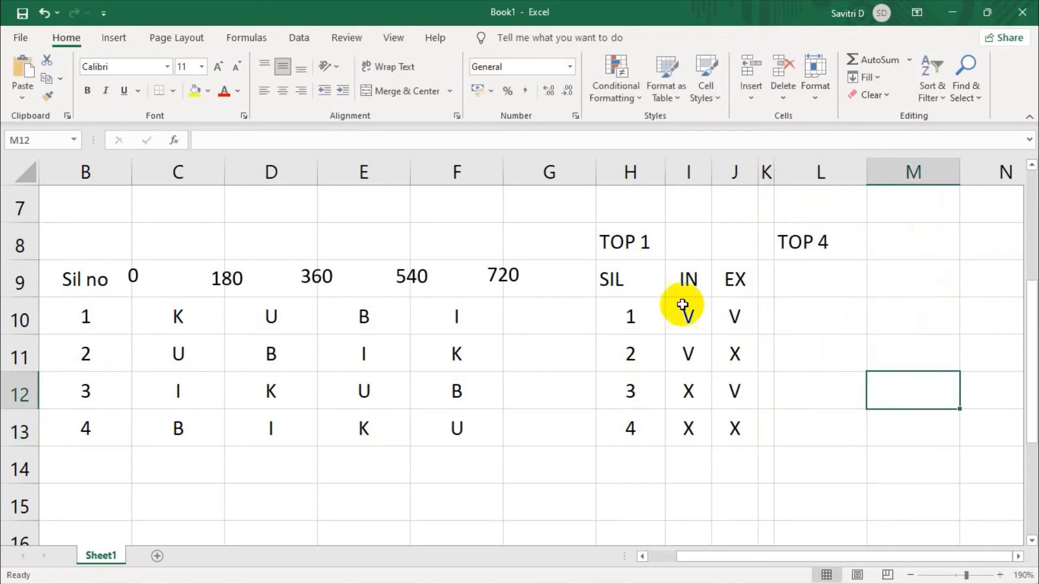
- Copy the TOP 1 valve table in H9:J13 and paste it under the TOP 4 heading, starting at cell L9
left_click(618, 273)
left_click_drag(618, 274, 749, 429)
right_click(741, 426)
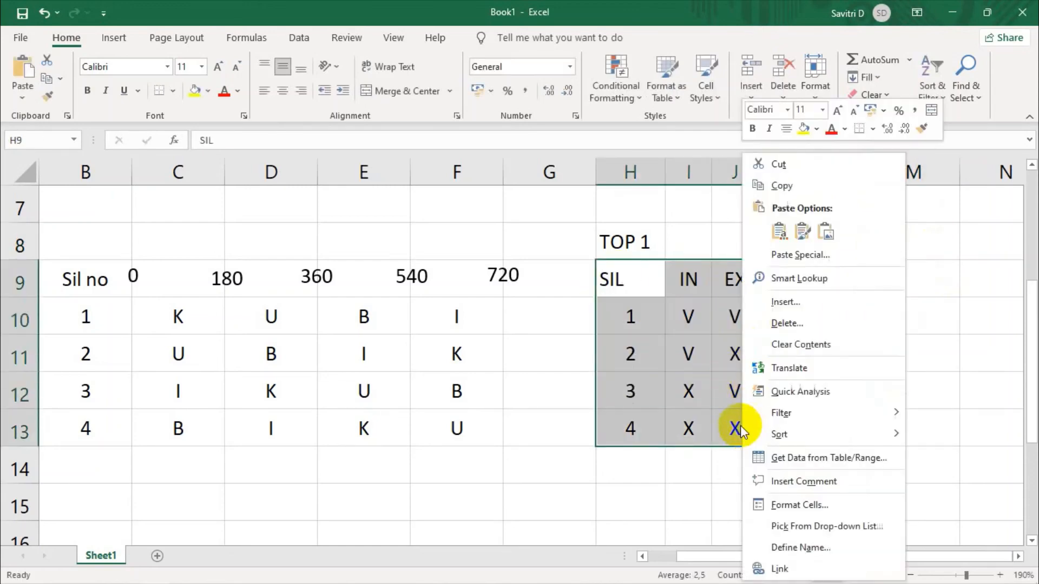
left_click(782, 186)
right_click(805, 275)
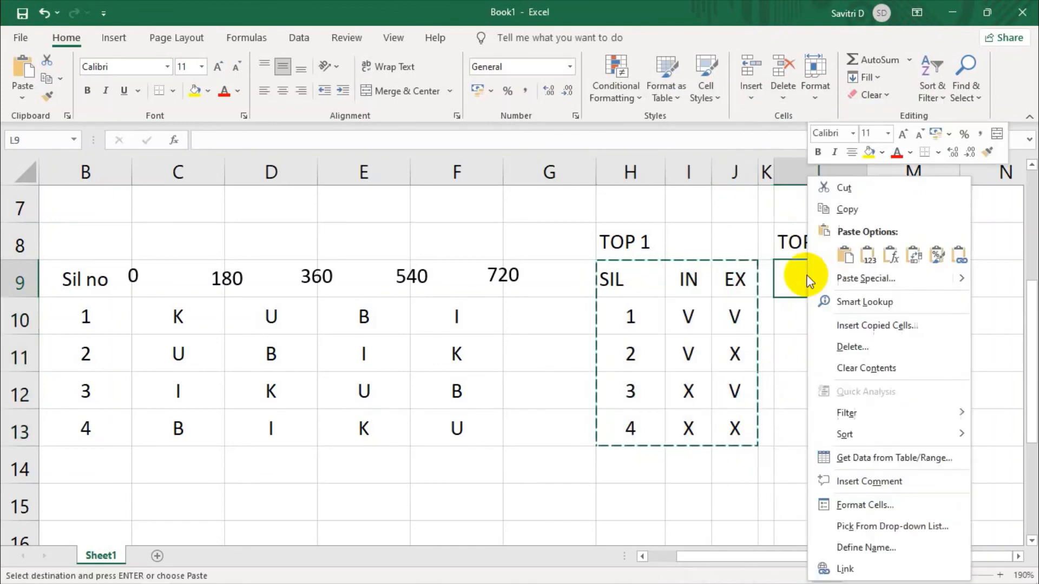
left_click(849, 259)
left_click(894, 324)
- Narrow columns L, M and N to about the widths of the matching TOP 1 table columns
left_click_drag(869, 172, 839, 173)
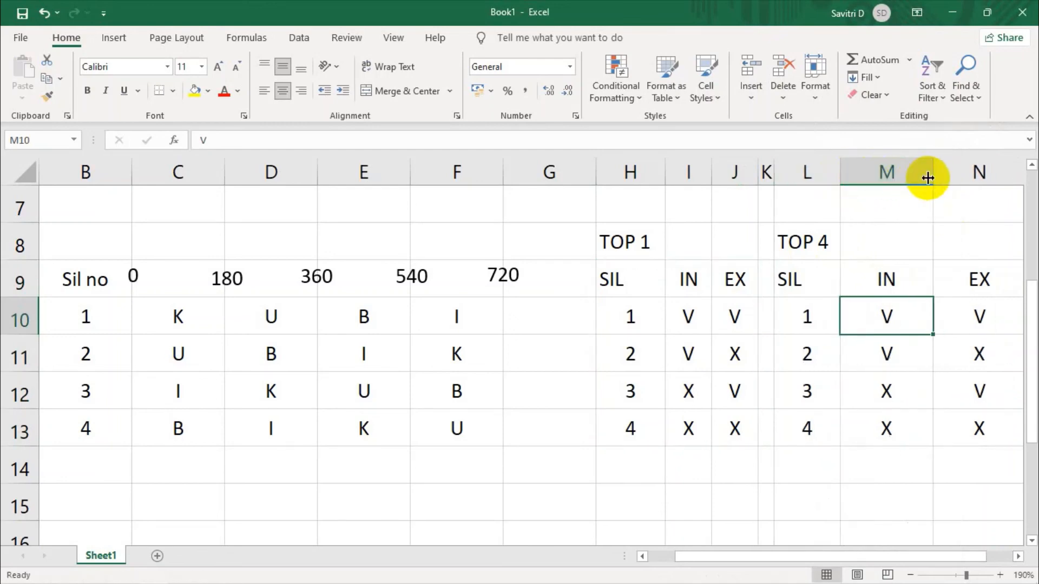
left_click_drag(927, 177, 887, 178)
left_click_drag(981, 174, 937, 173)
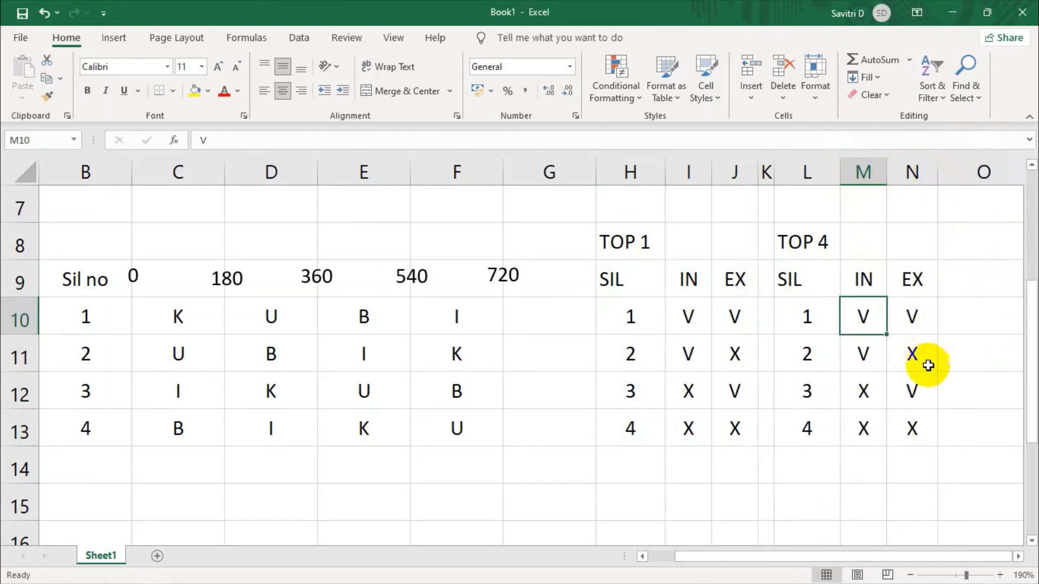
- Clear the copied V and X marks from cells M10:N13 of the TOP 4 table
left_click(917, 387)
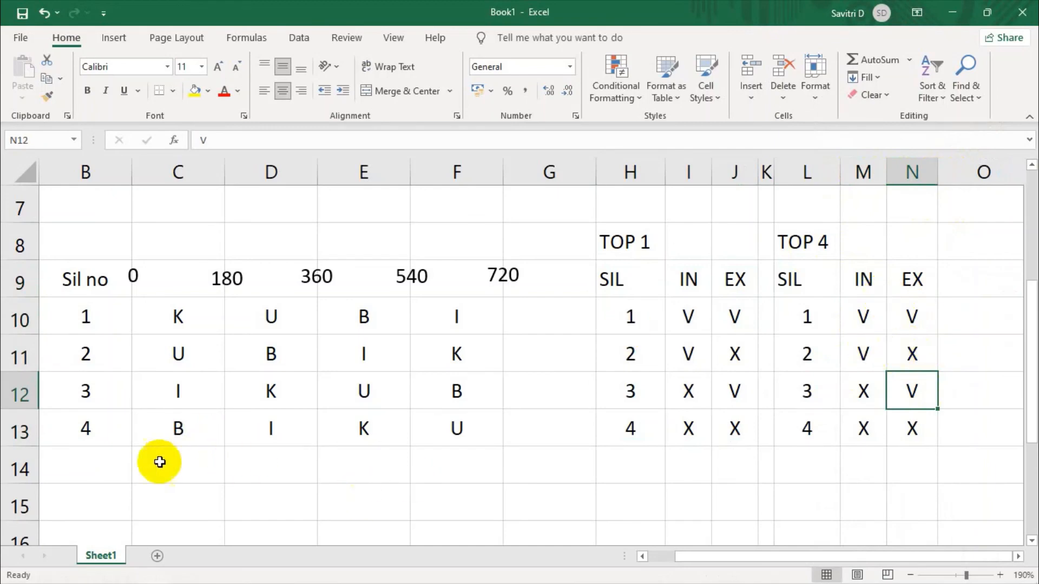
left_click(364, 433)
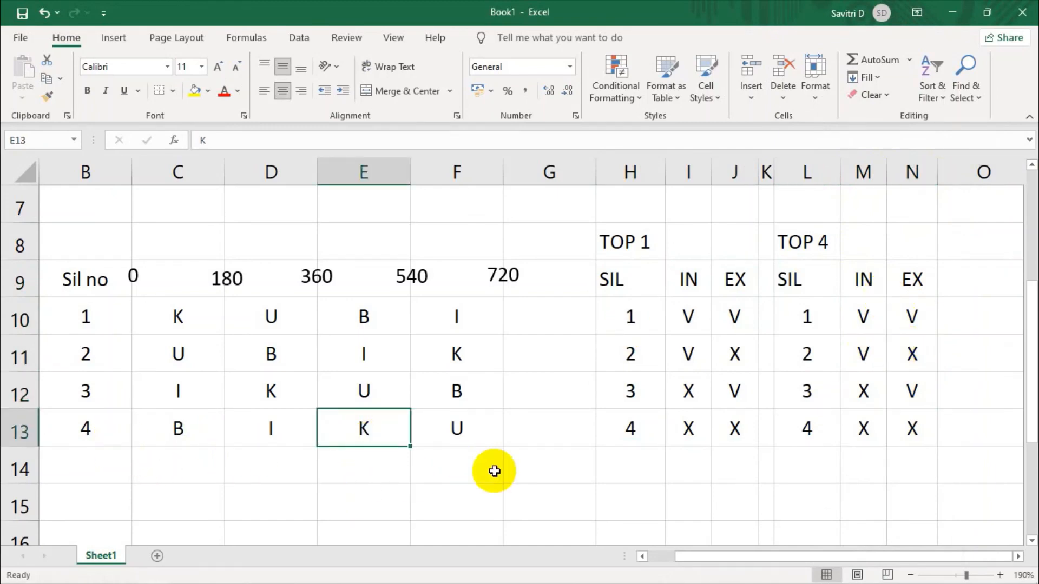
left_click_drag(371, 317, 365, 403)
left_click(376, 429)
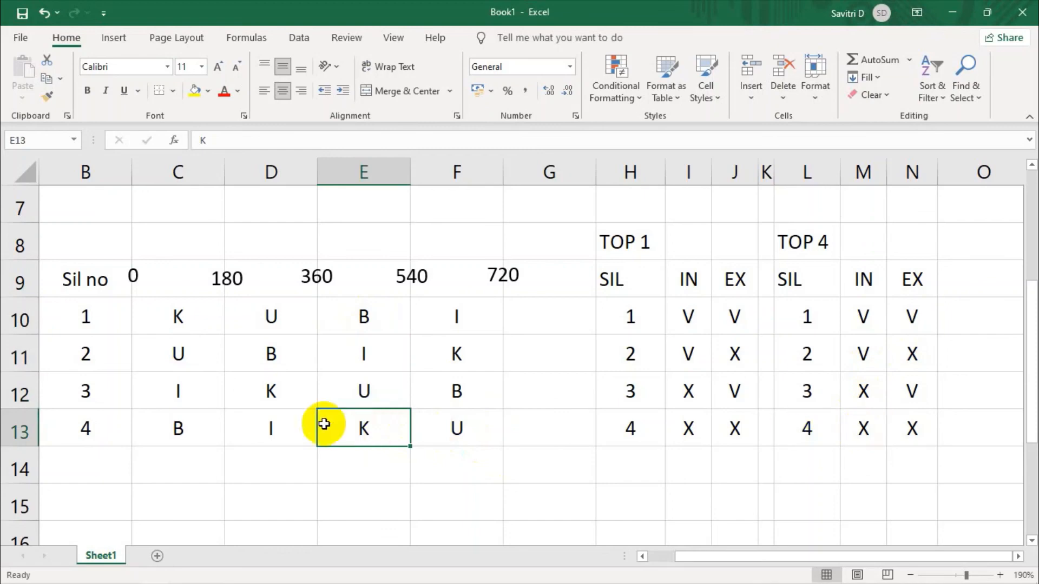
left_click(859, 425)
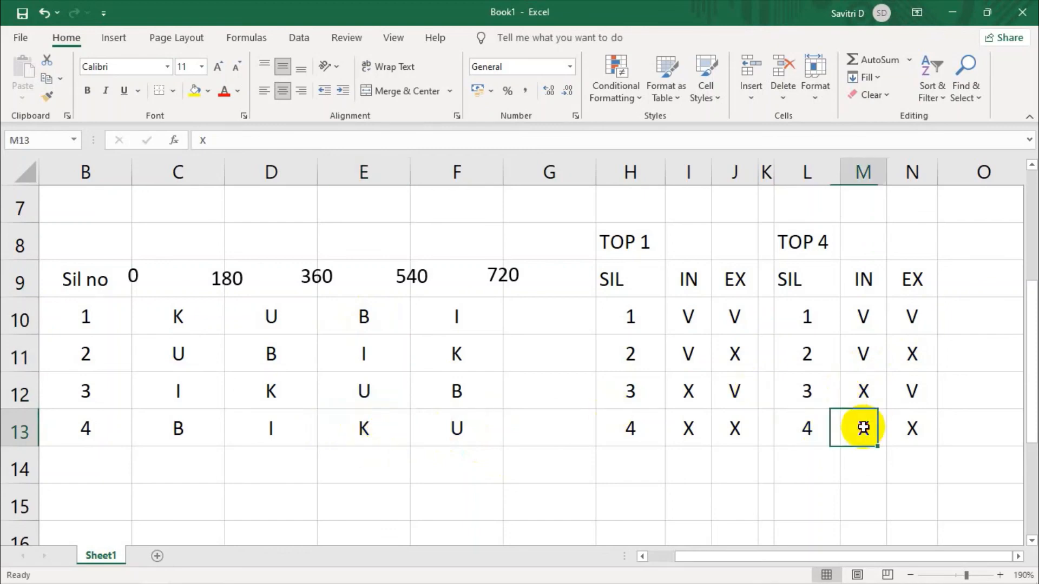
left_click_drag(879, 329, 932, 408)
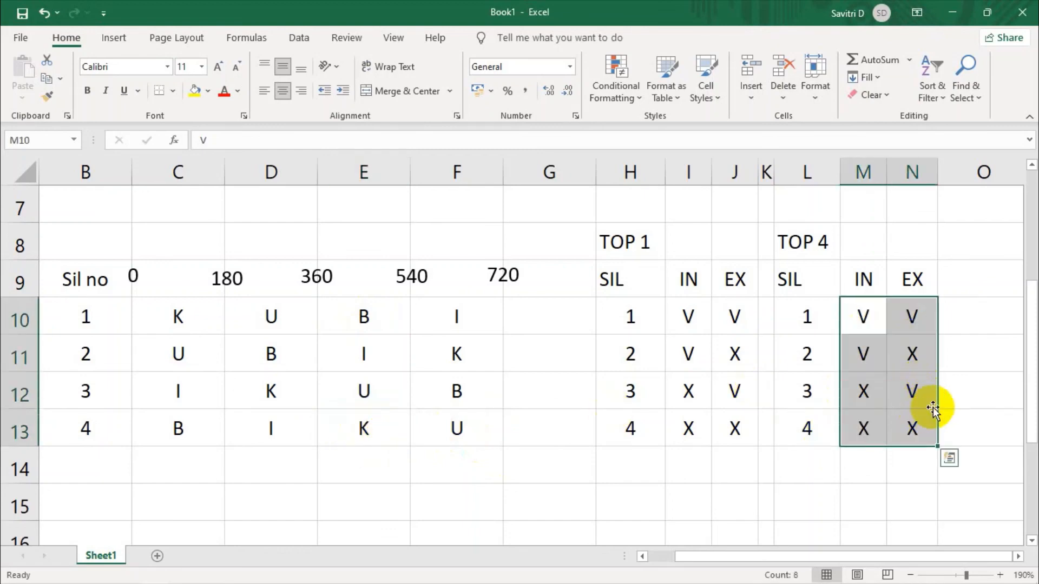
key("Delete")
- Mark both valves of cylinder 4 in the TOP 4 table with V, in cells M13 and N13
left_click(876, 424)
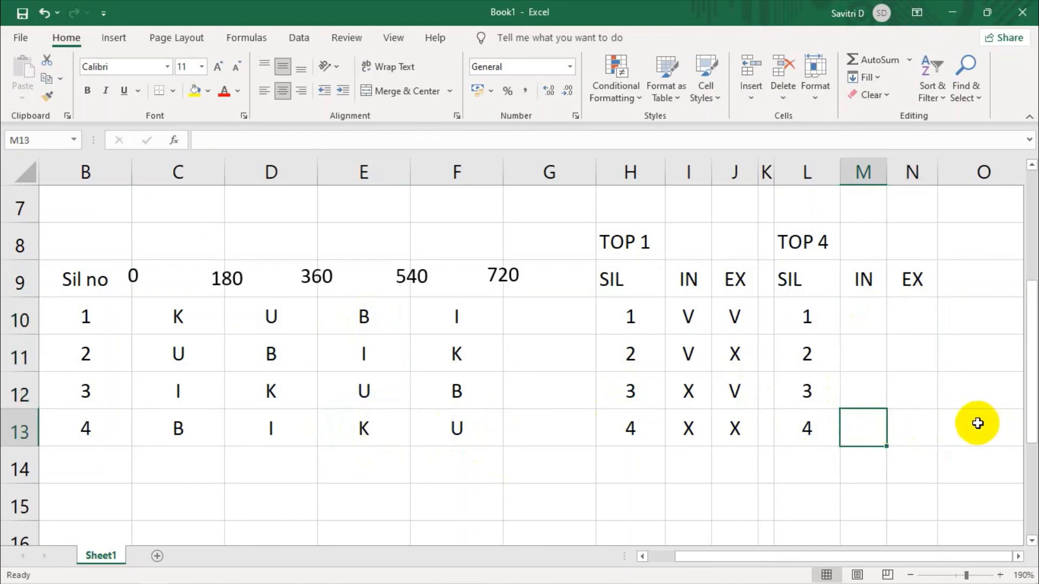
type("V")
left_click(906, 426)
type("V")
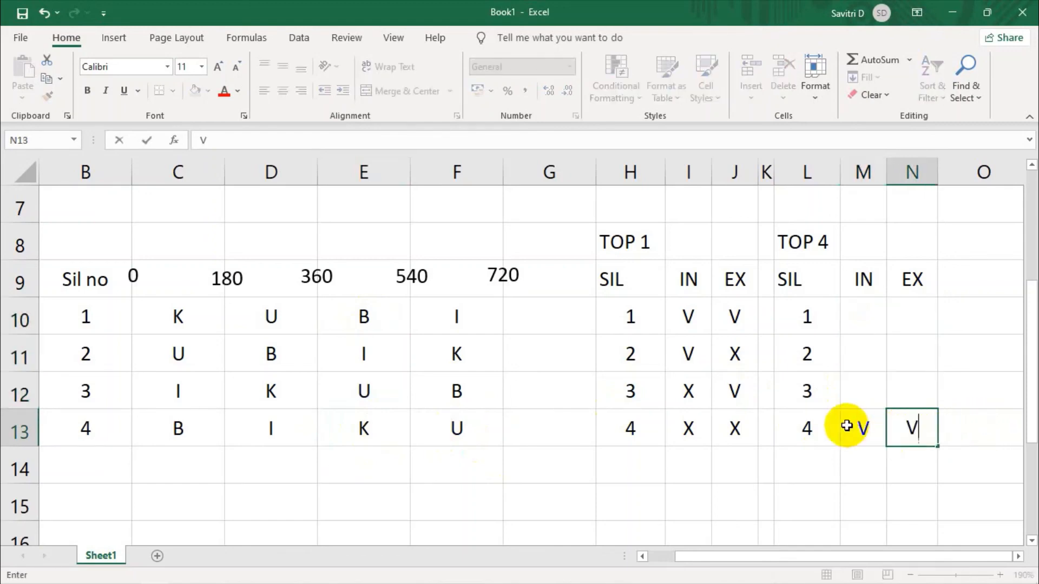
- Fill in cylinder 3 of the TOP 4 table with V under IN in M12 and X under EX in N12
left_click(853, 397)
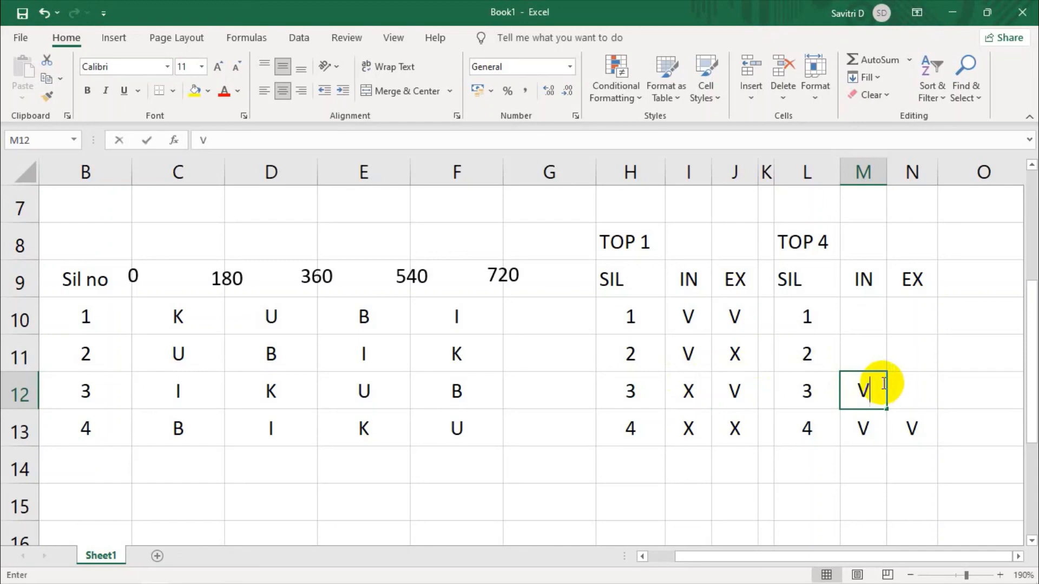
left_click(920, 383)
type("X")
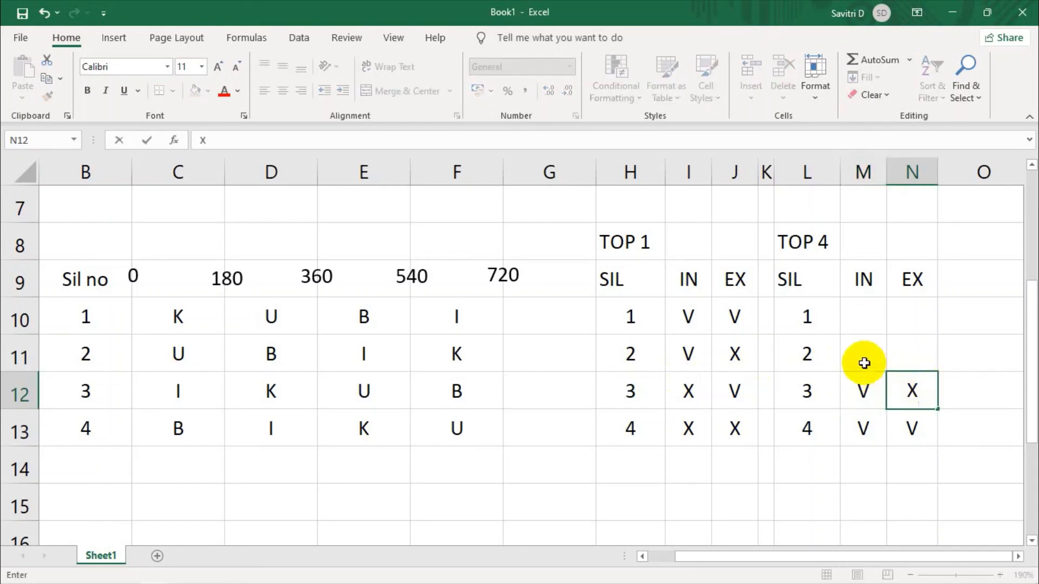
- Fill in cylinder 2 of the TOP 4 table with X under IN in M11 and V under EX in N11
left_click(862, 360)
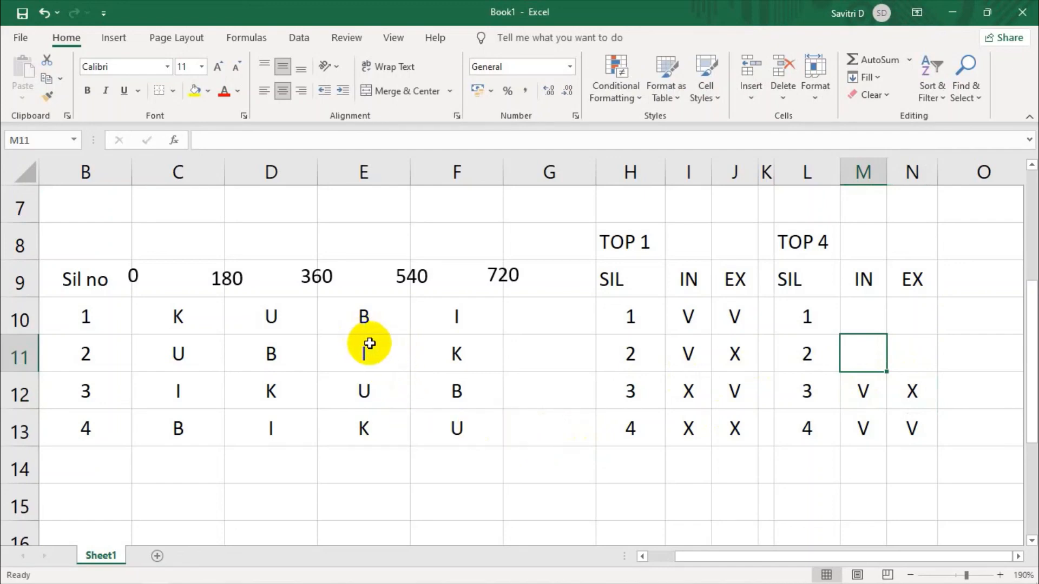
type("X")
left_click(903, 355)
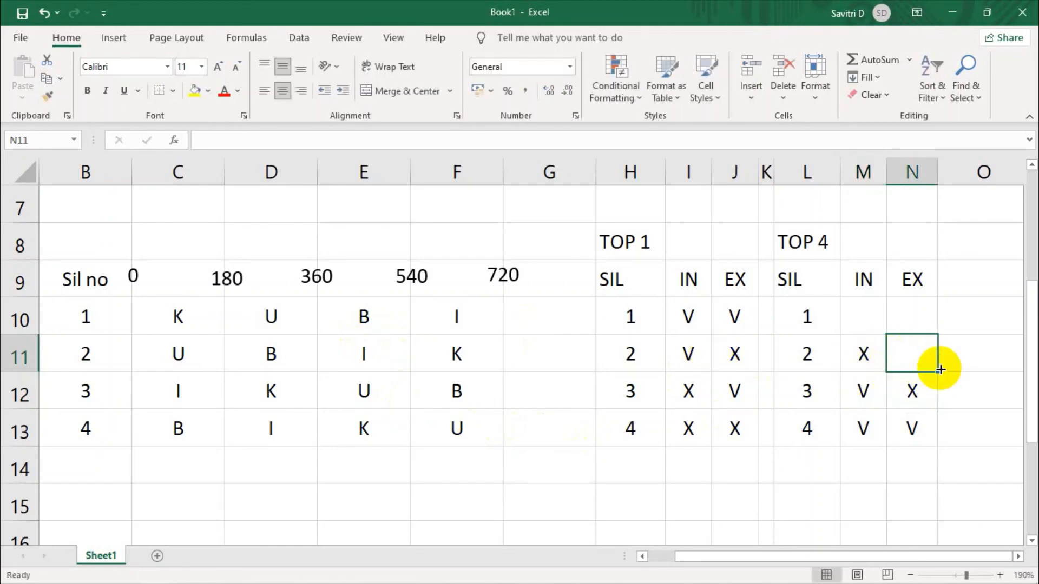
type("V")
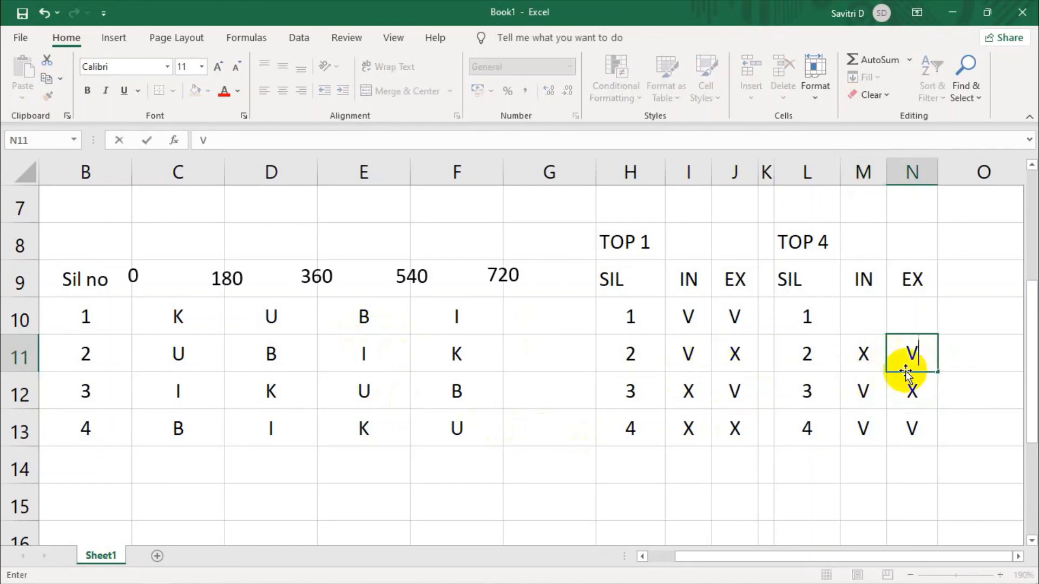
left_click(383, 322)
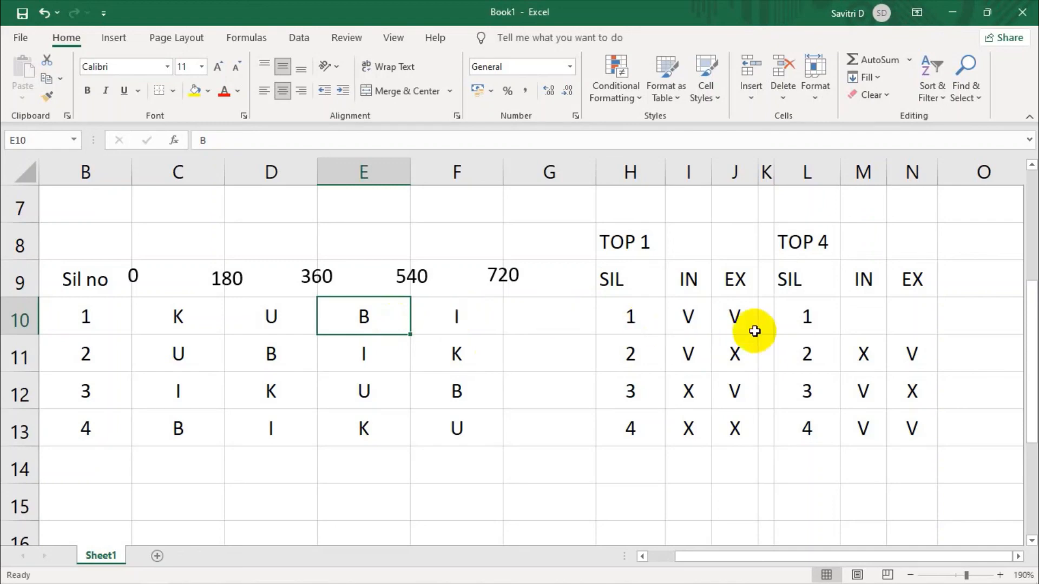
- Mark both valves of cylinder 1 in the TOP 4 table with X, in cells M10 and N10
left_click(863, 312)
type("X")
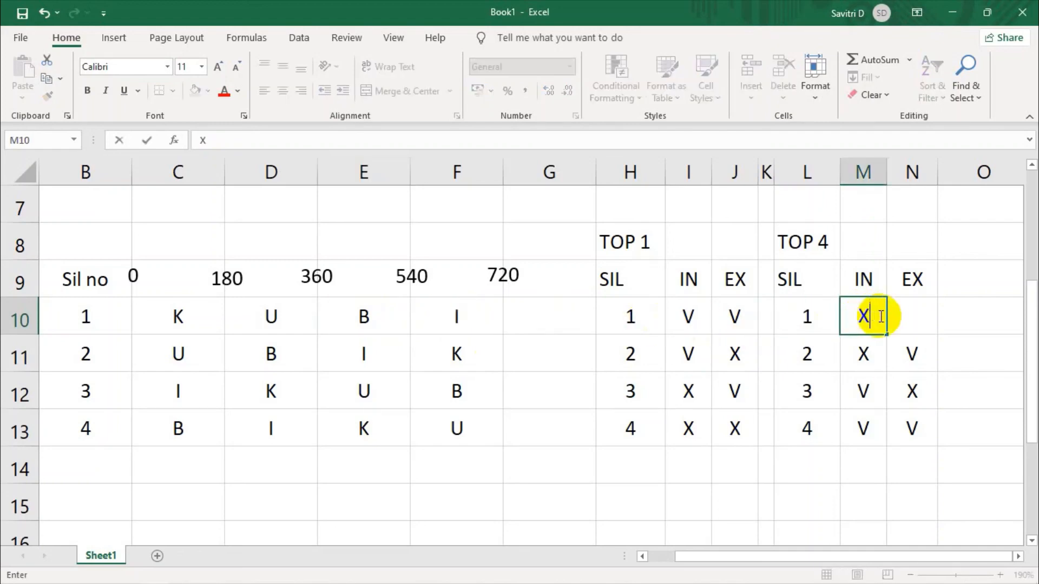
left_click(909, 317)
type("X")
left_click(795, 451)
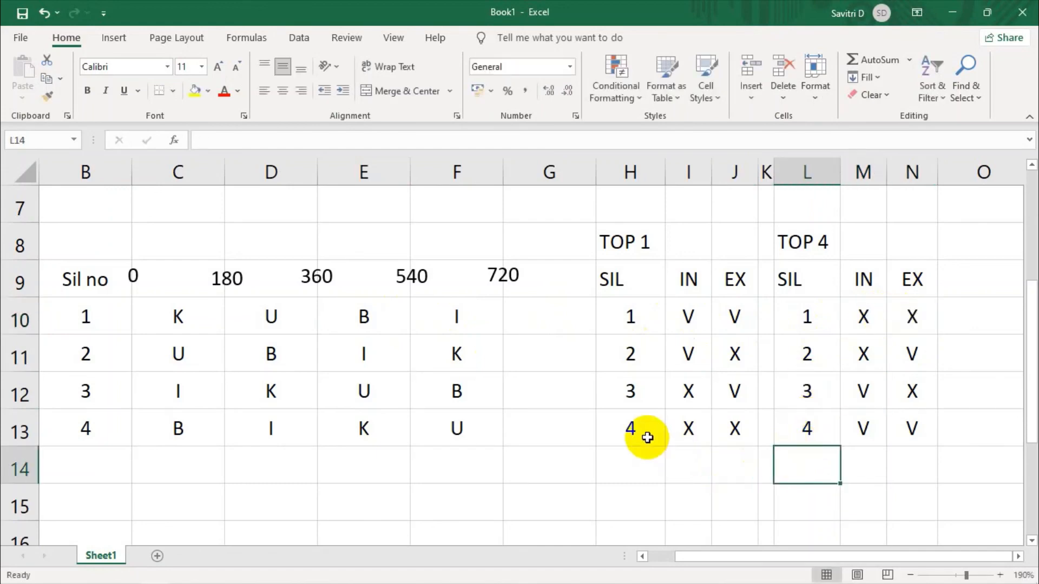
left_click(612, 237)
left_click_drag(611, 236, 731, 430)
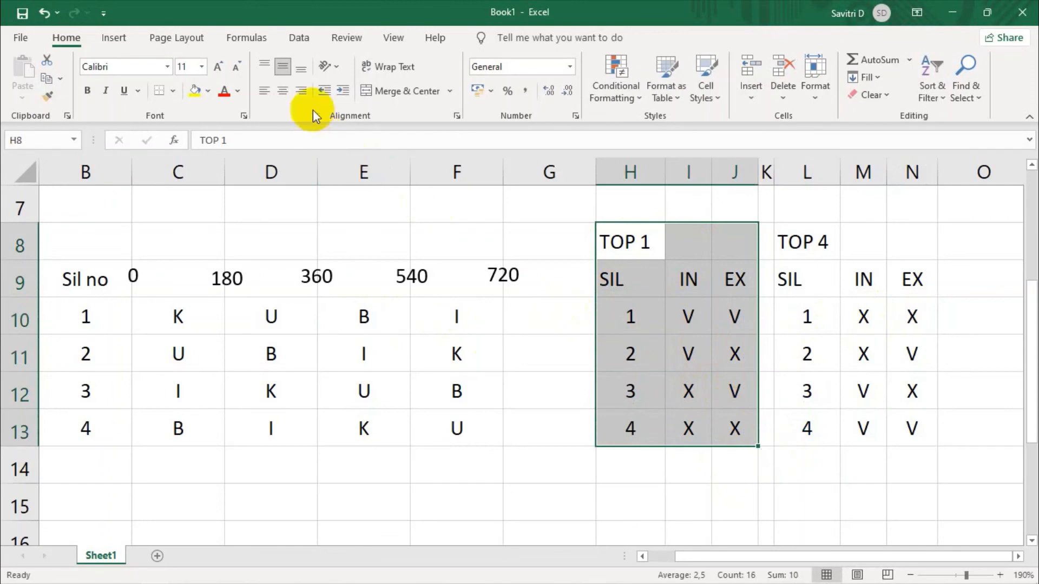
left_click(584, 352)
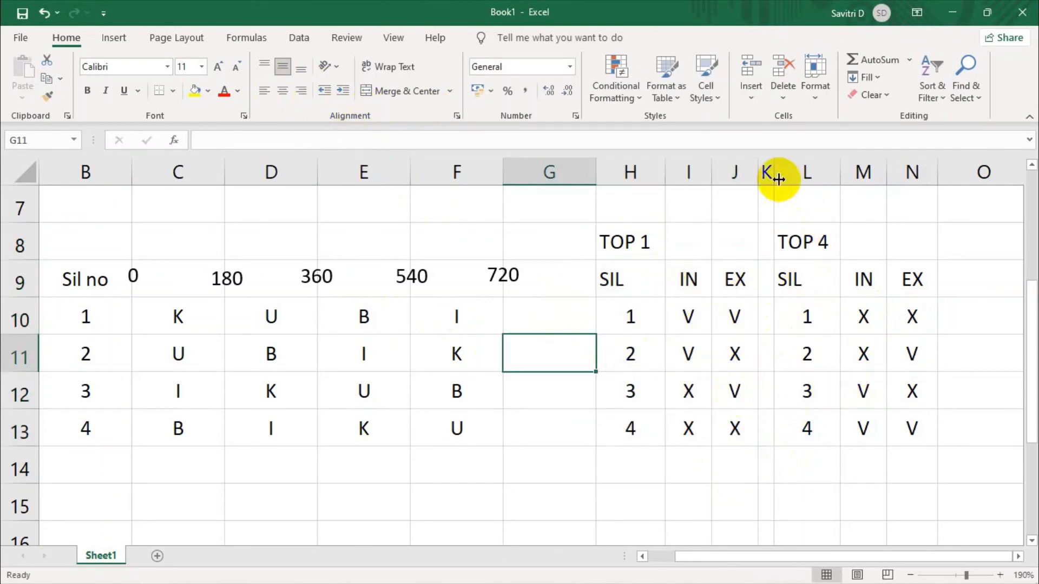
- Slightly widen column K, the narrow gap between the TOP 1 and TOP 4 tables
left_click_drag(774, 174, 780, 172)
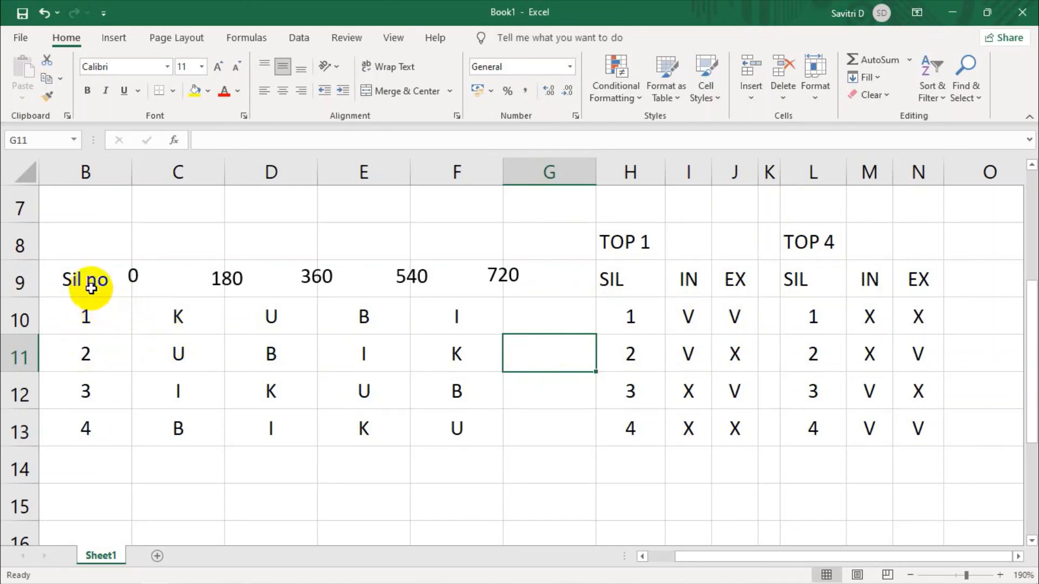
- Apply thick solid outline and inside borders to the stroke table in cells B9:F13
mouse_move(81, 281)
left_mouse_down()
mouse_move(167, 273)
mouse_move(446, 383)
mouse_move(461, 425)
left_mouse_up()
right_click(443, 382)
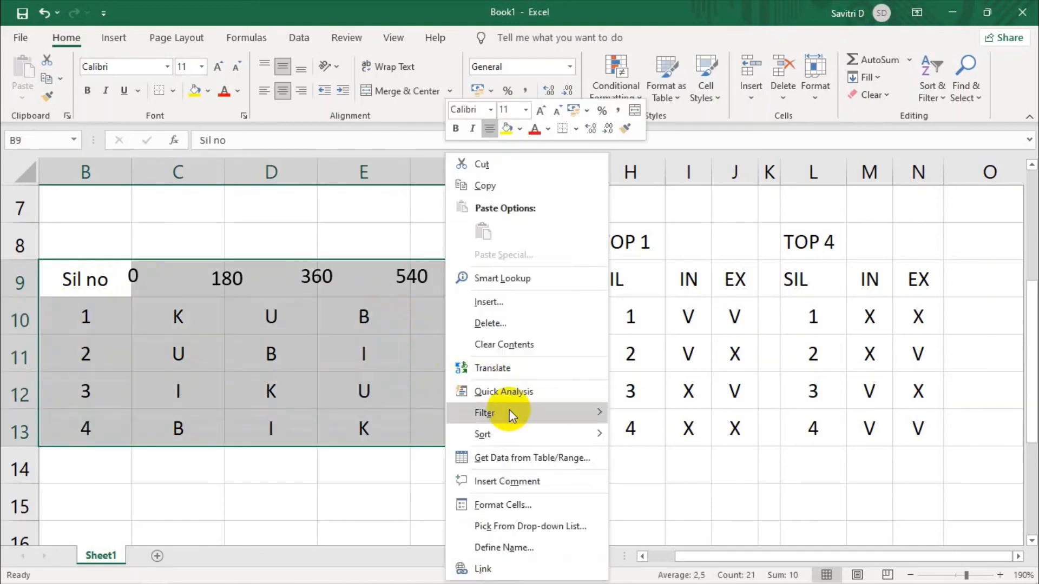
left_click(544, 506)
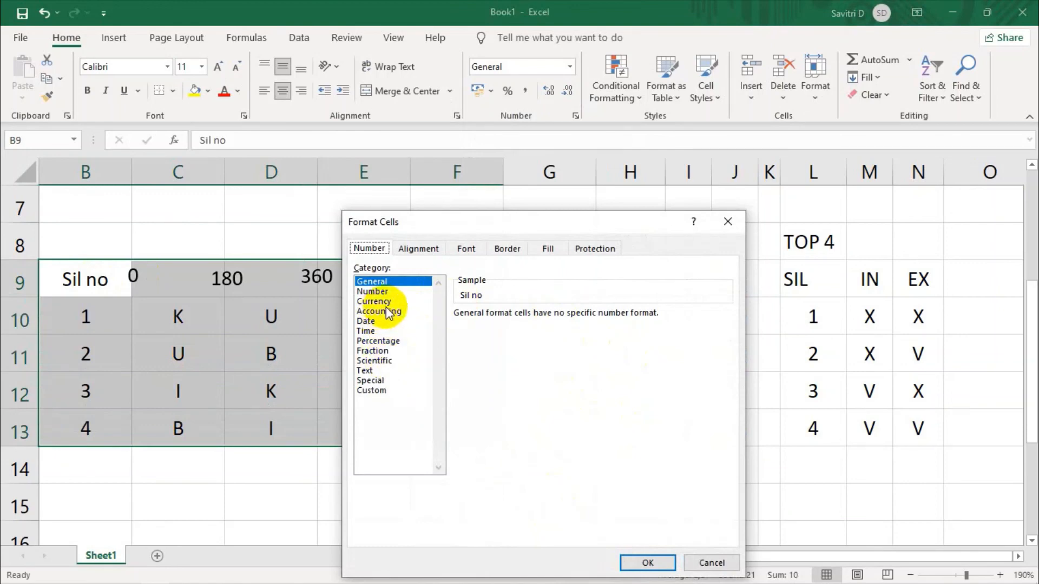
left_click(507, 250)
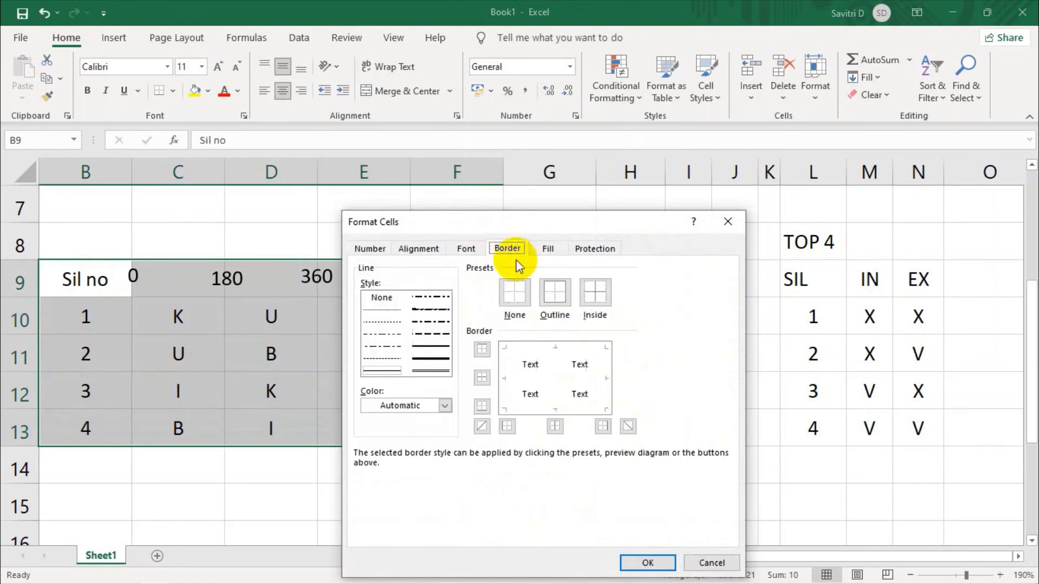
left_click(501, 368)
left_click(541, 348)
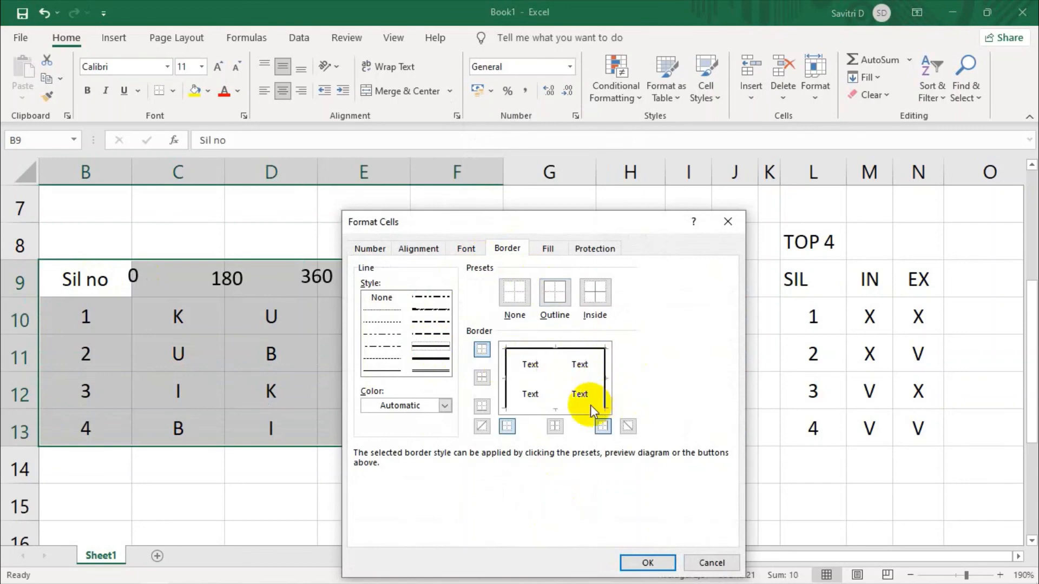
left_click(554, 363)
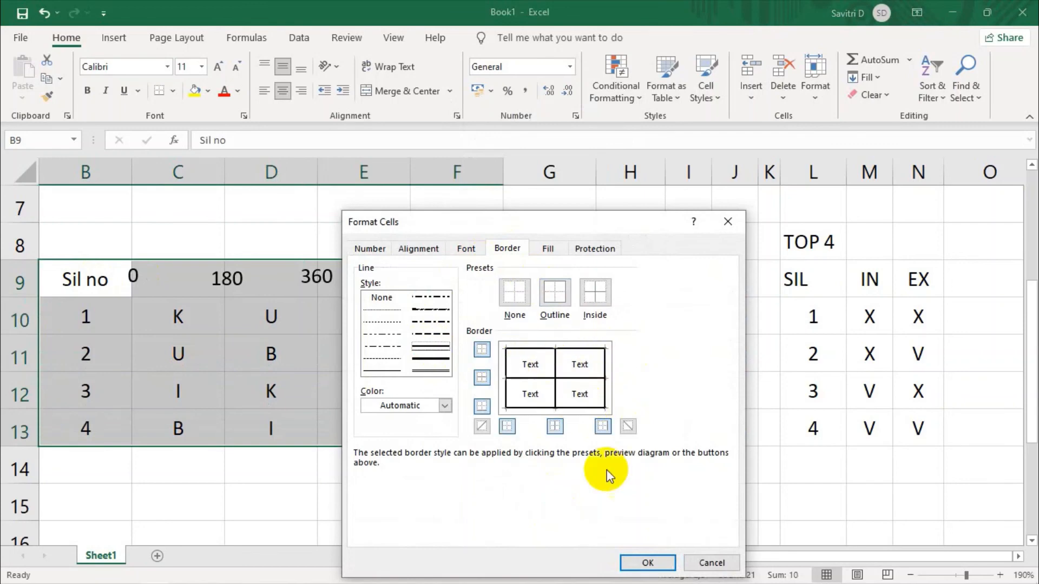
left_click(647, 563)
left_click(547, 405)
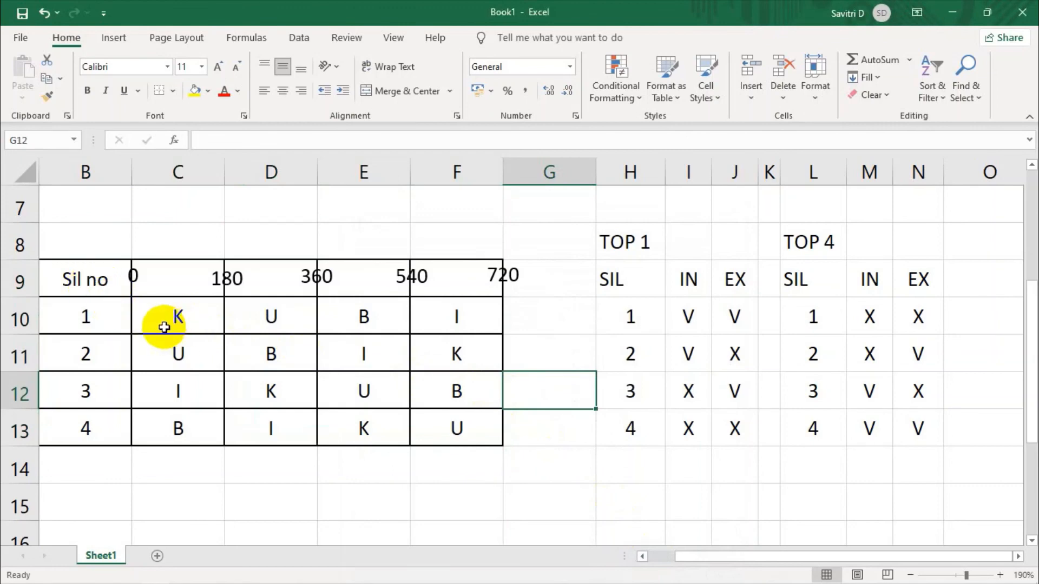
left_click(538, 338)
left_click(912, 245)
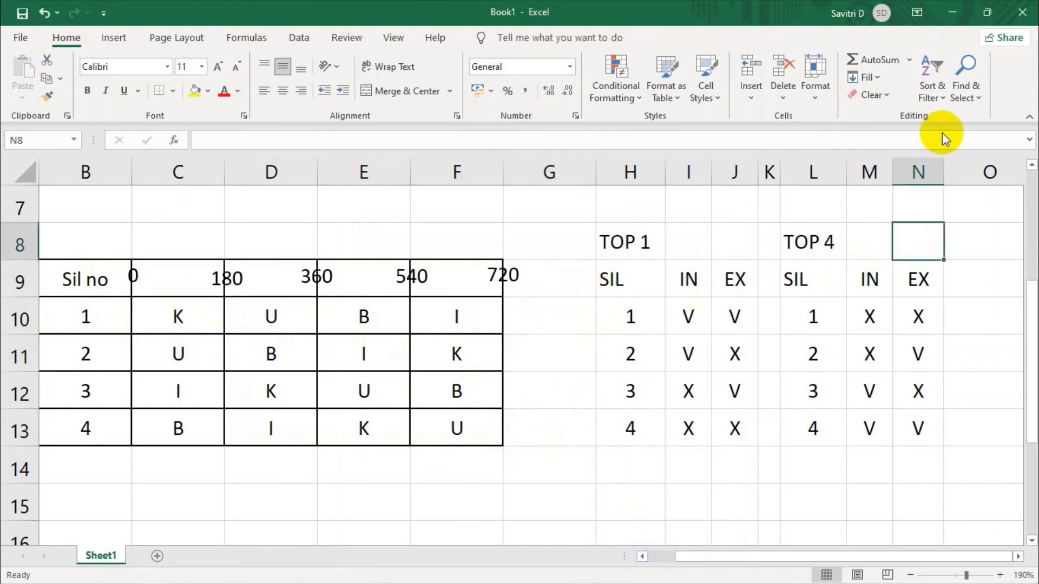
mouse_move(908, 577)
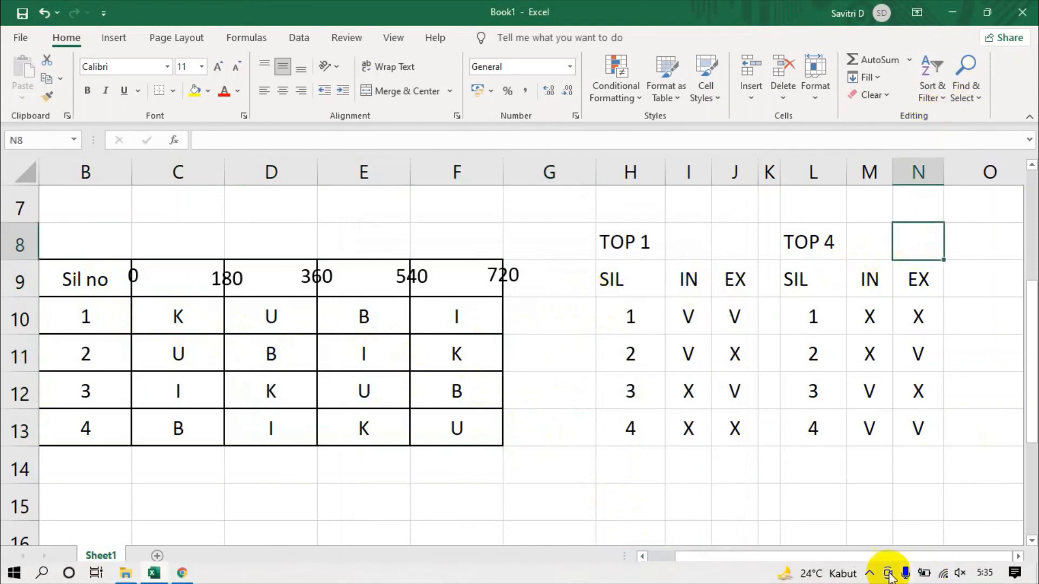
left_click(870, 575)
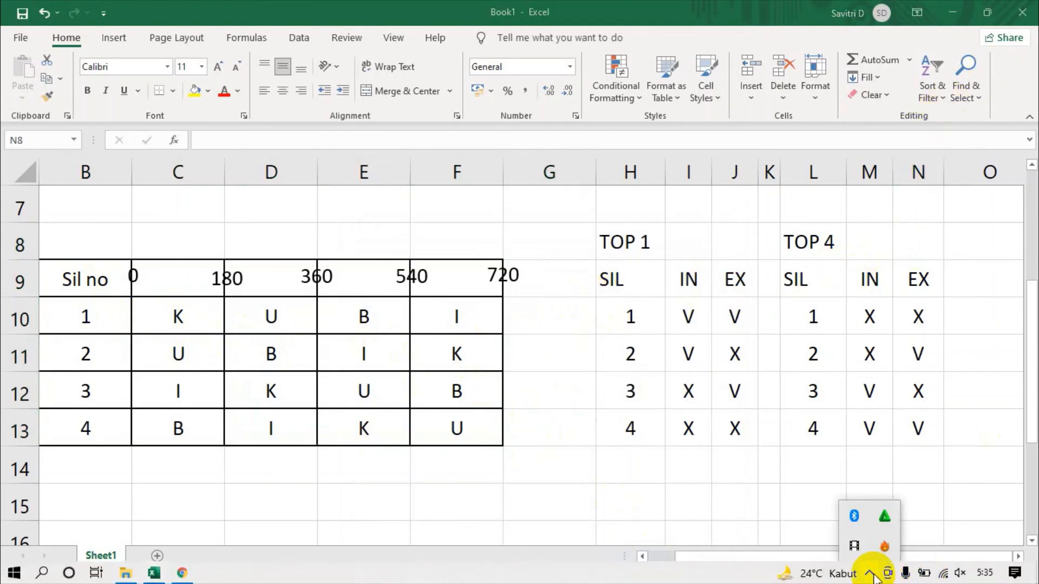